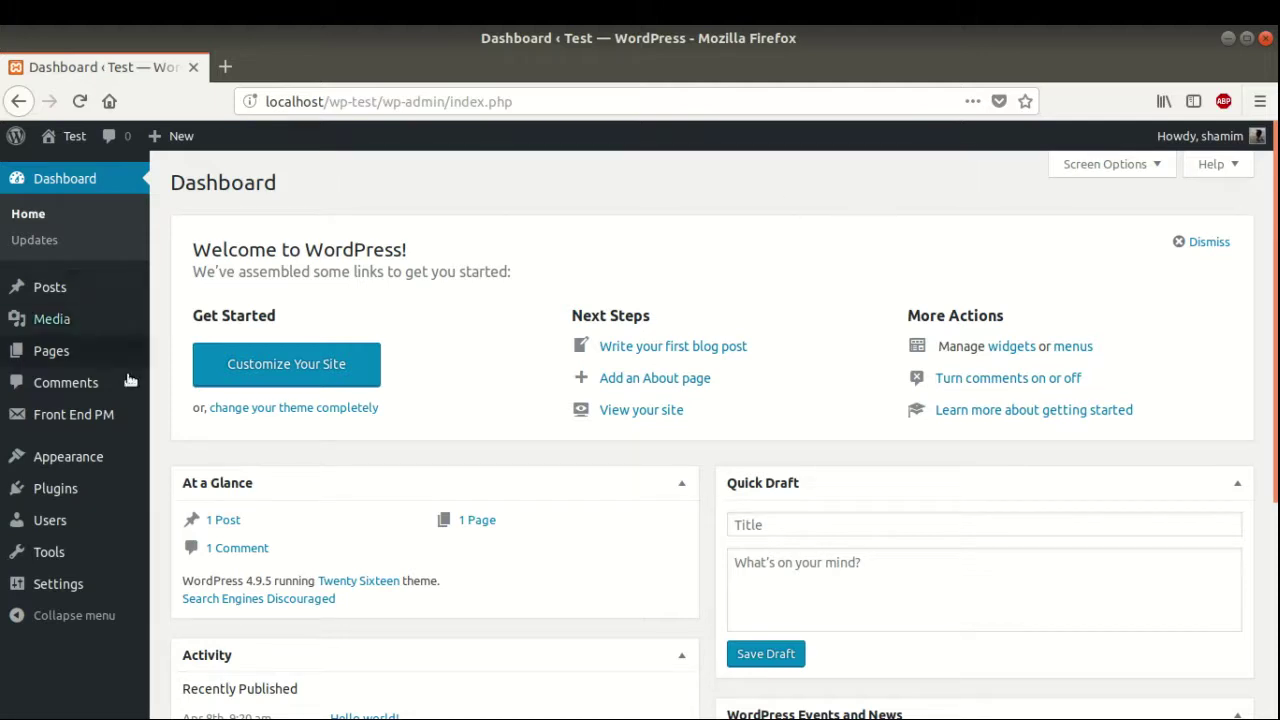
Search the plugin directory for Front End PM.
click(188, 517)
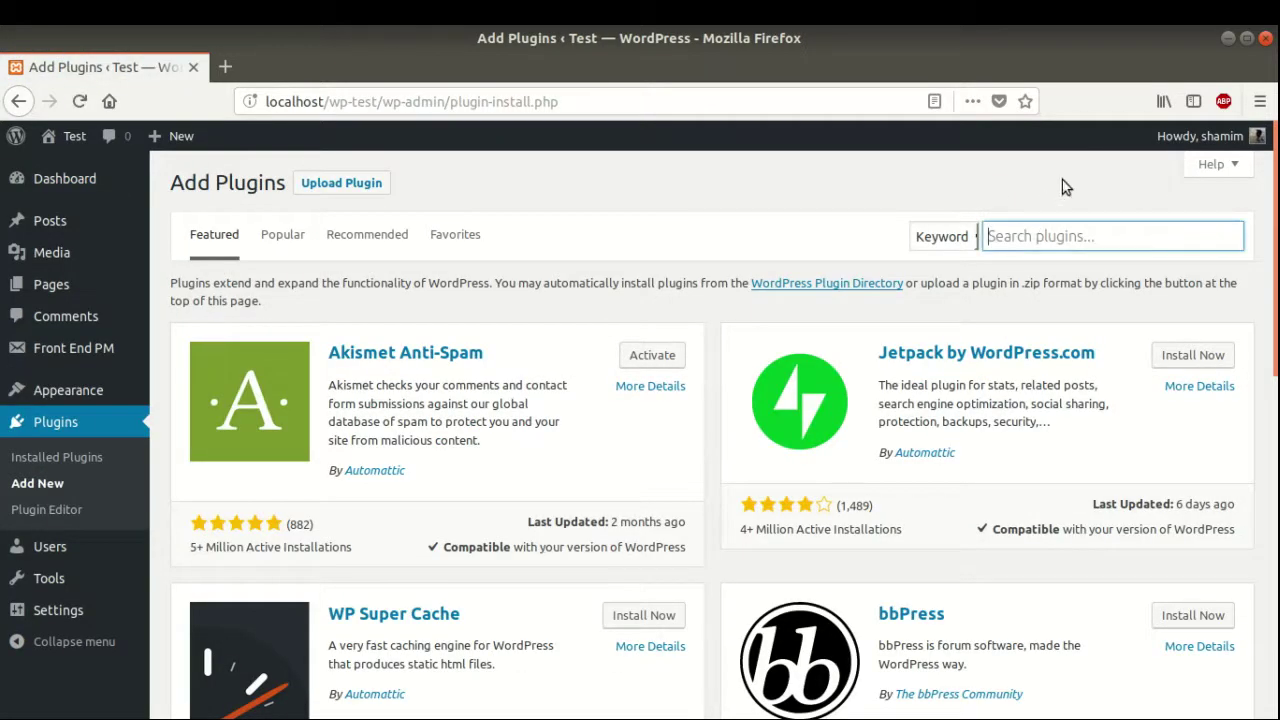
text(Front E)
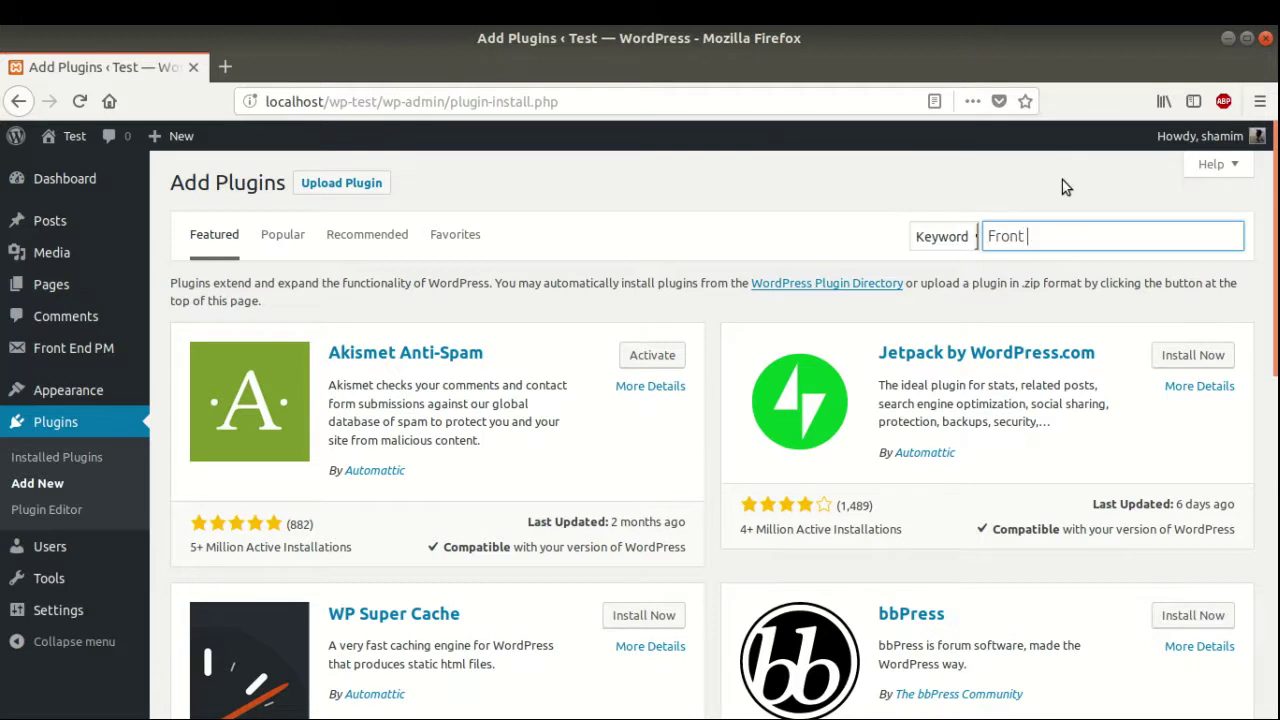
text(nd PM)
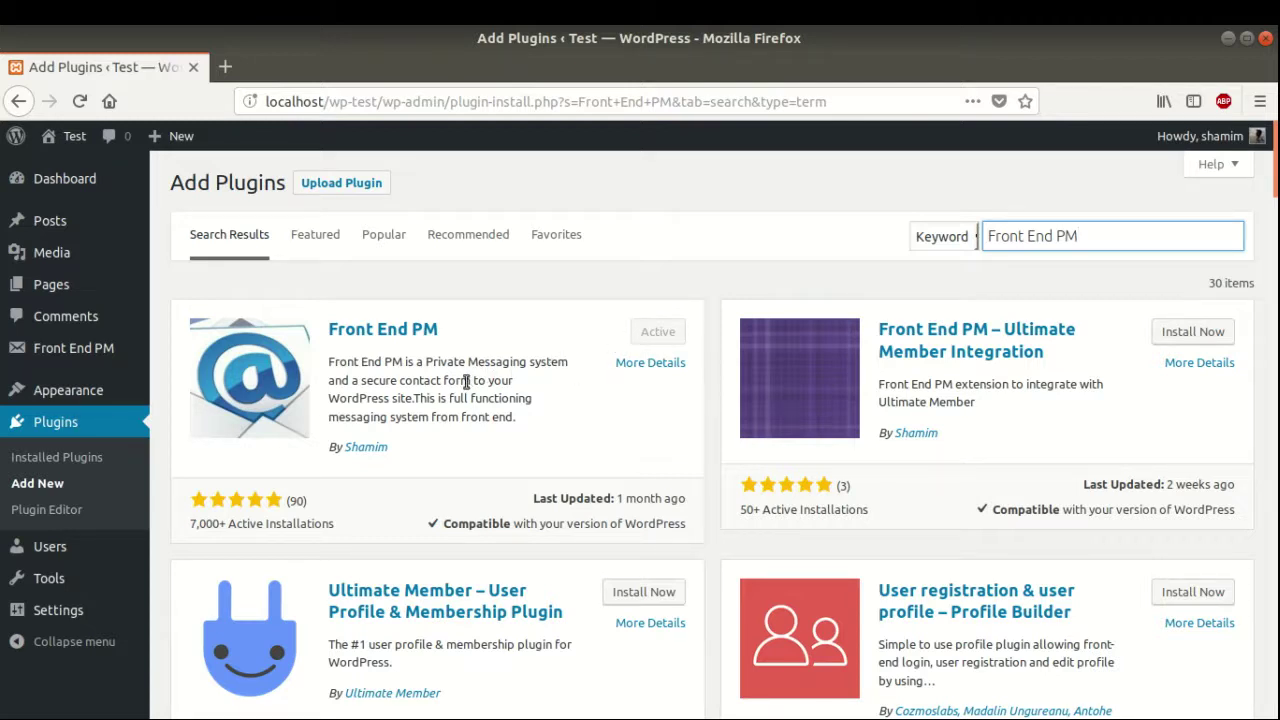
Create a Front End PM page with the [front-end-pm] shortcode from the plugin's general settings and publish it.
mouse_move(88, 355)
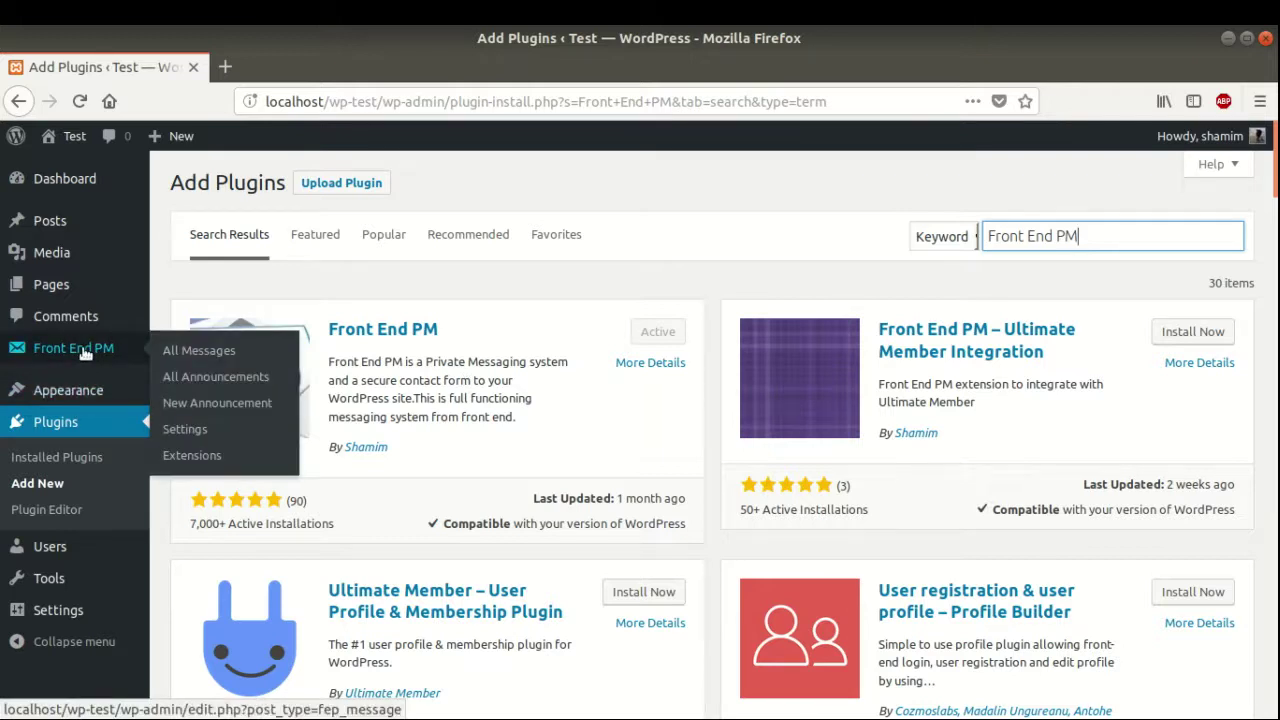
click(175, 429)
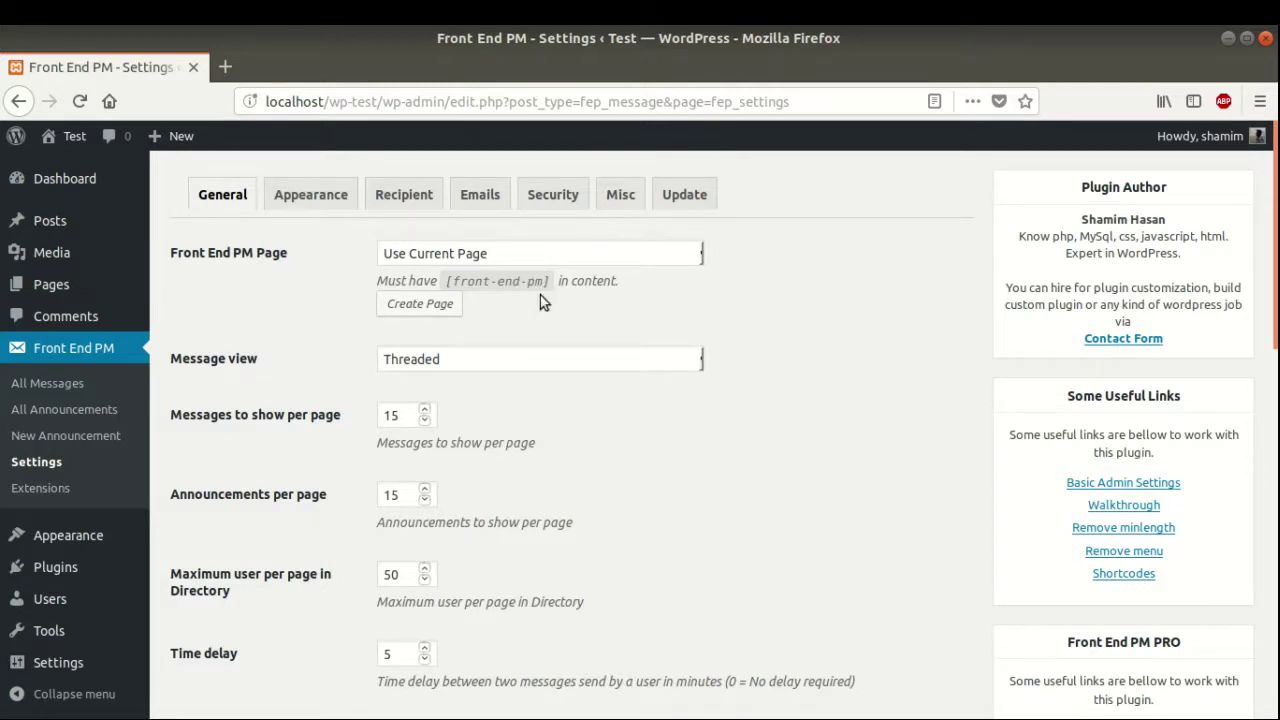
click(431, 308)
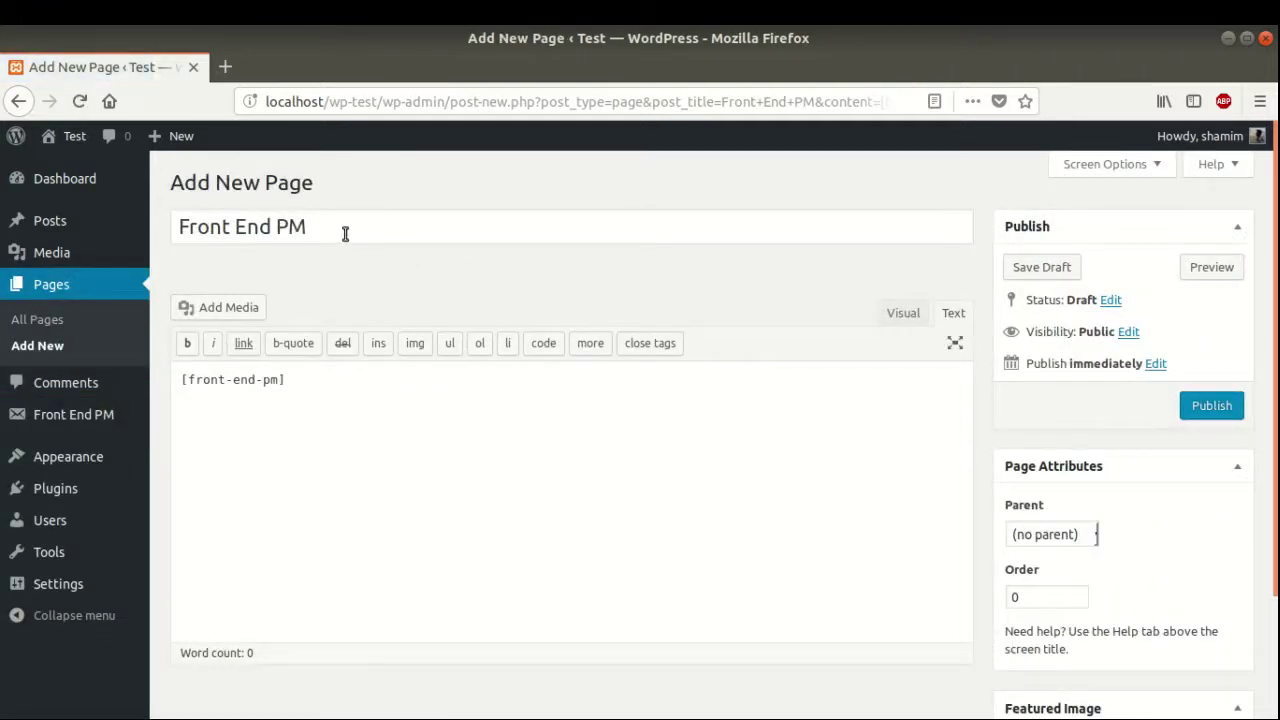
click(321, 387)
click(1200, 404)
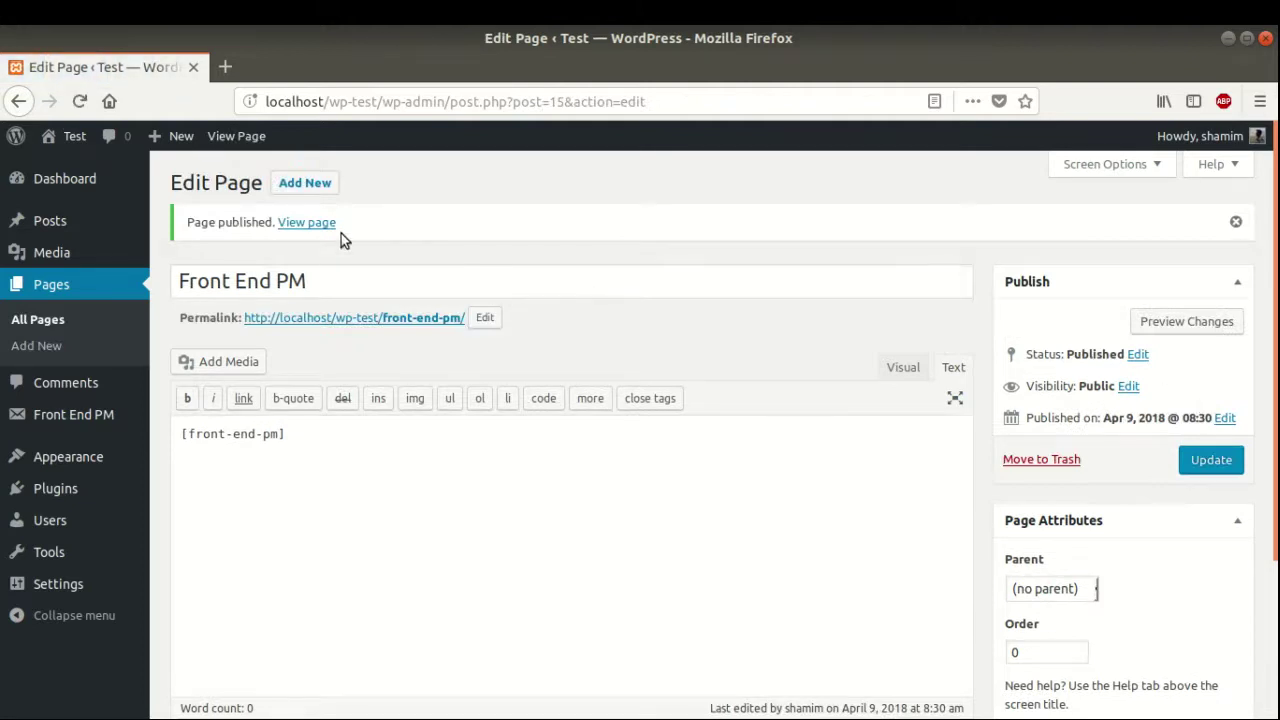
View the published Front End PM page in a new browser tab and examine its messaging interface.
right_click(318, 229)
click(337, 236)
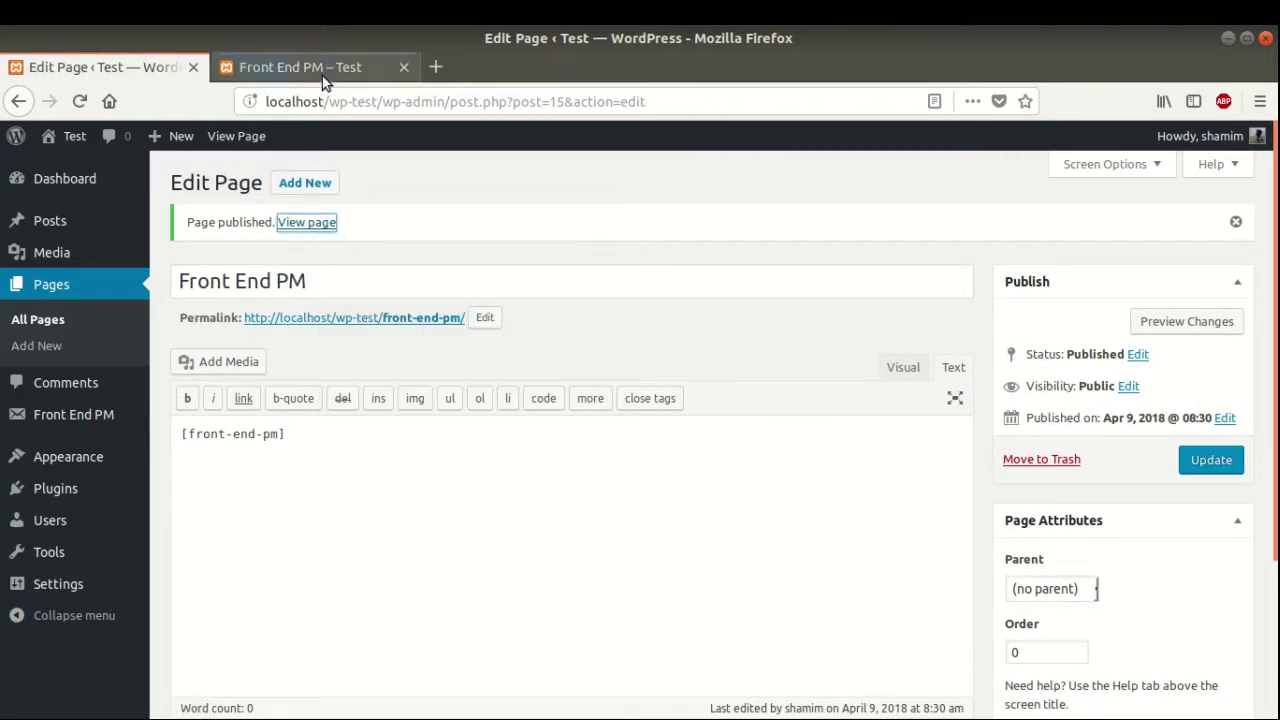
click(322, 73)
scroll(652, 390, down, 3)
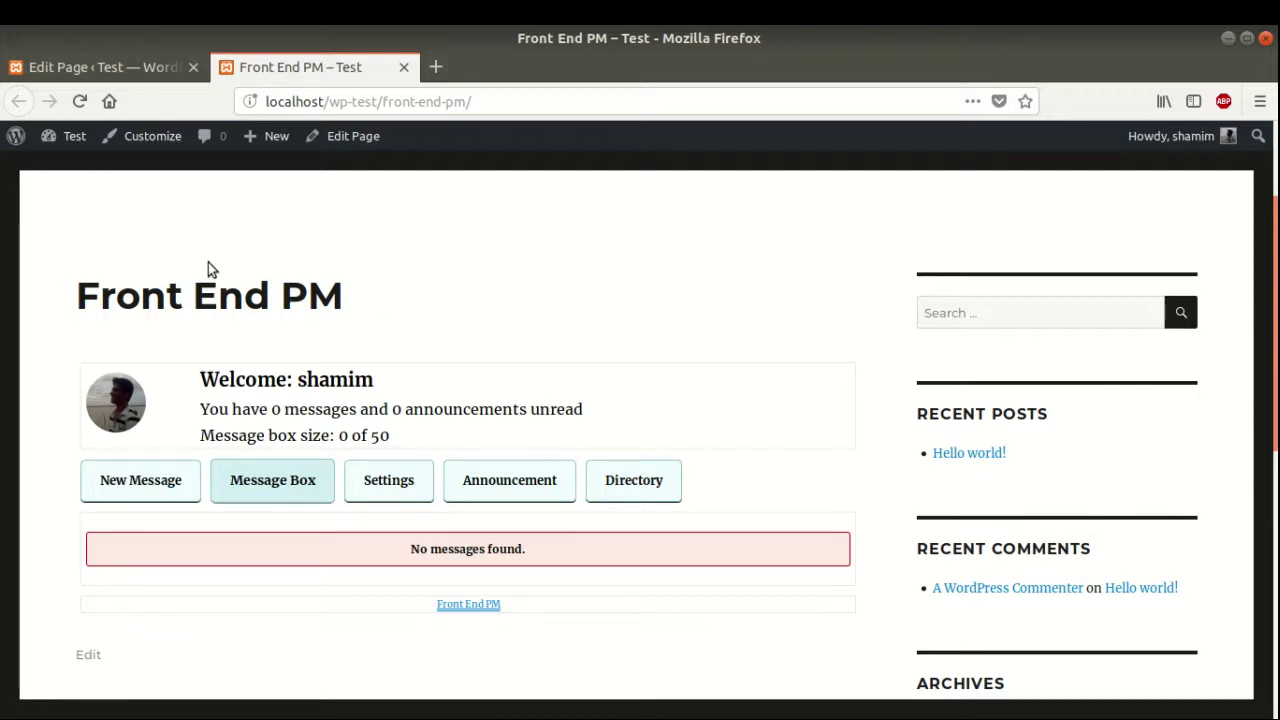
Return to the admin area and review the Front End PM general settings, including message view, attachment and directory options.
click(134, 65)
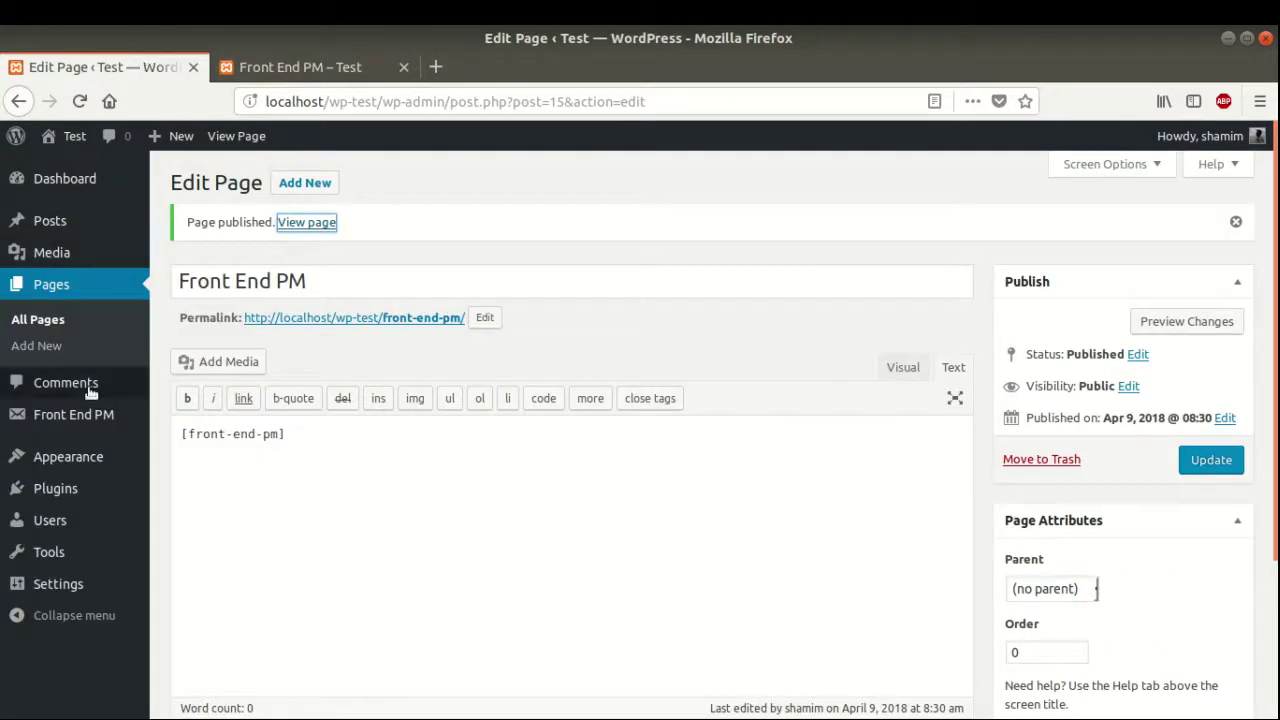
mouse_move(77, 414)
click(195, 495)
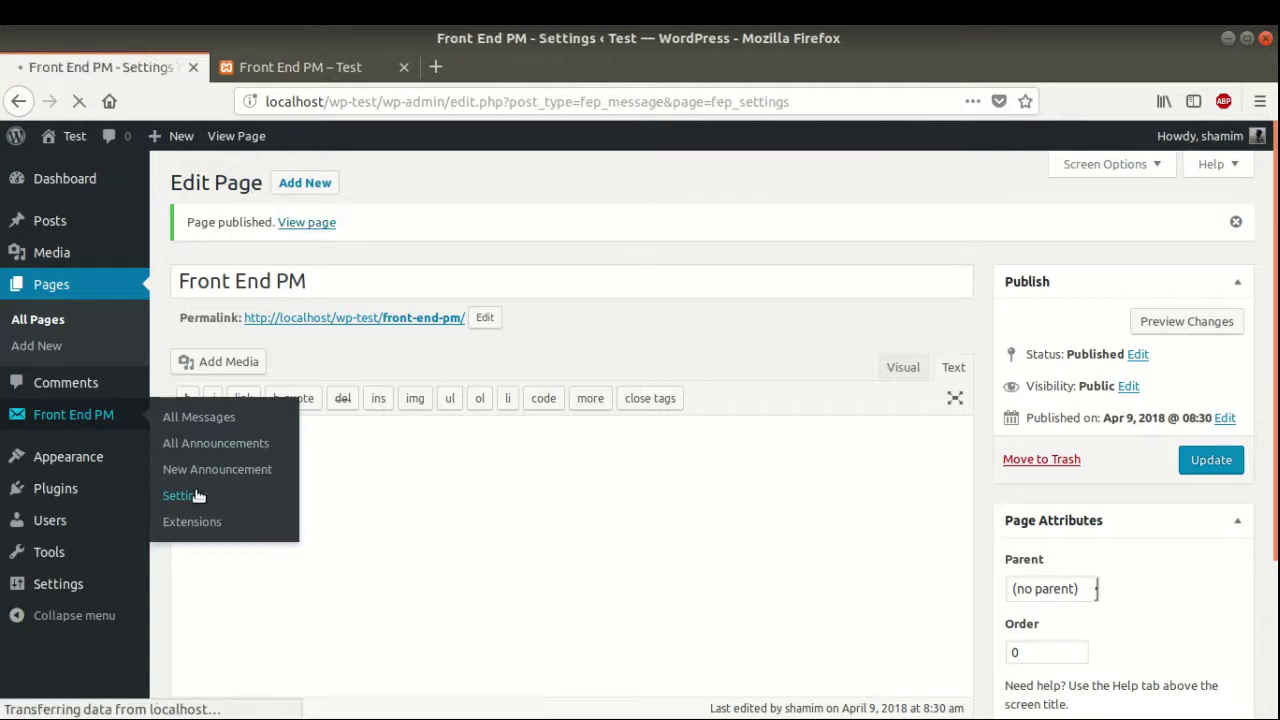
scroll(641, 405, down, 3)
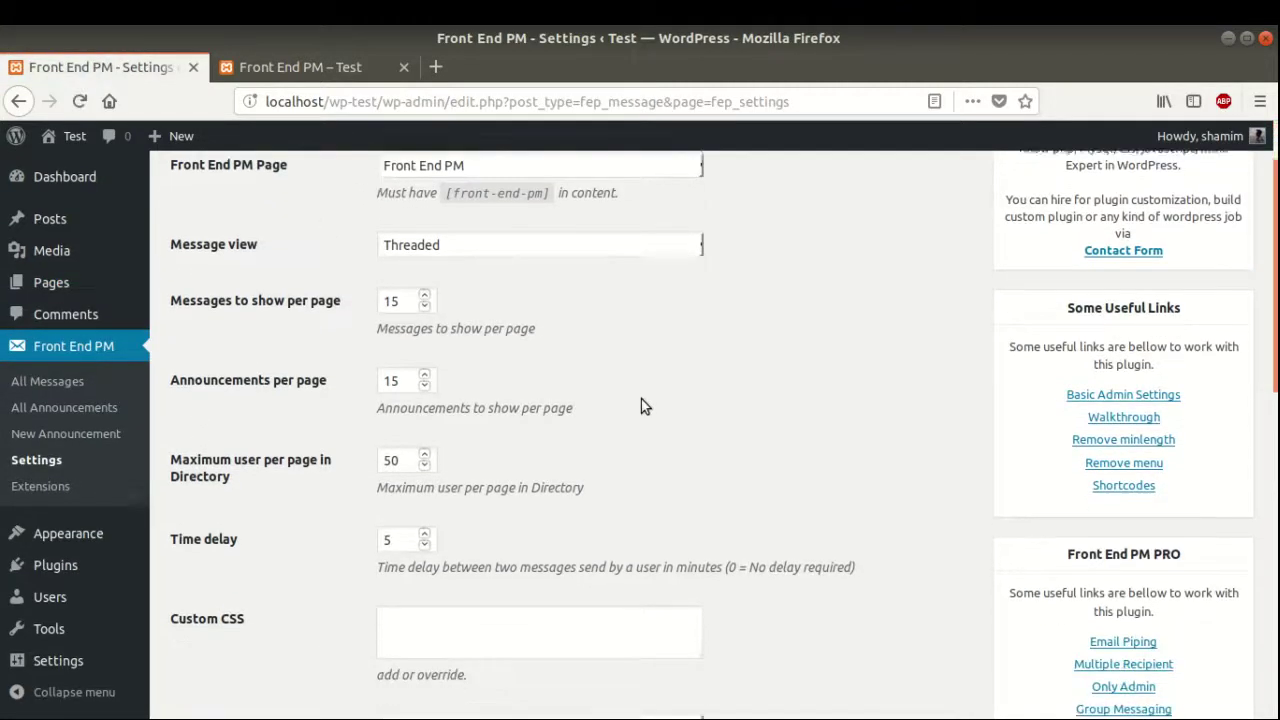
scroll(503, 352, down, 6)
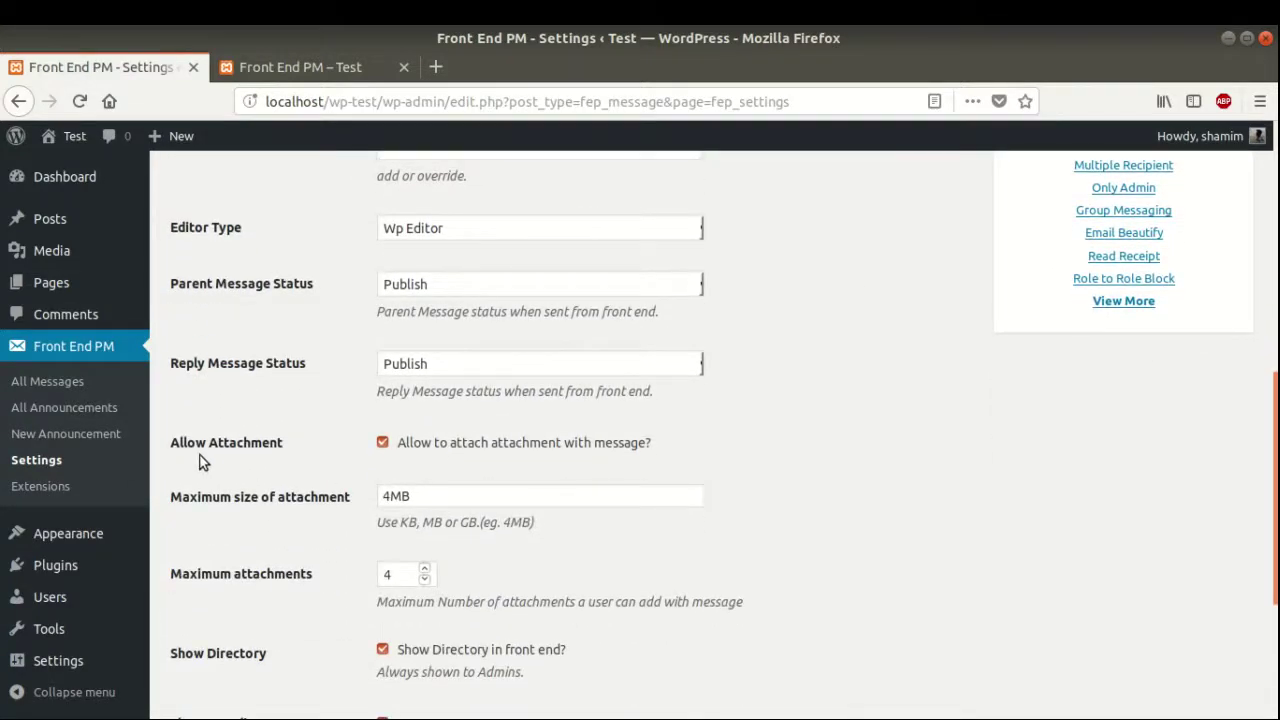
scroll(584, 478, down, 1)
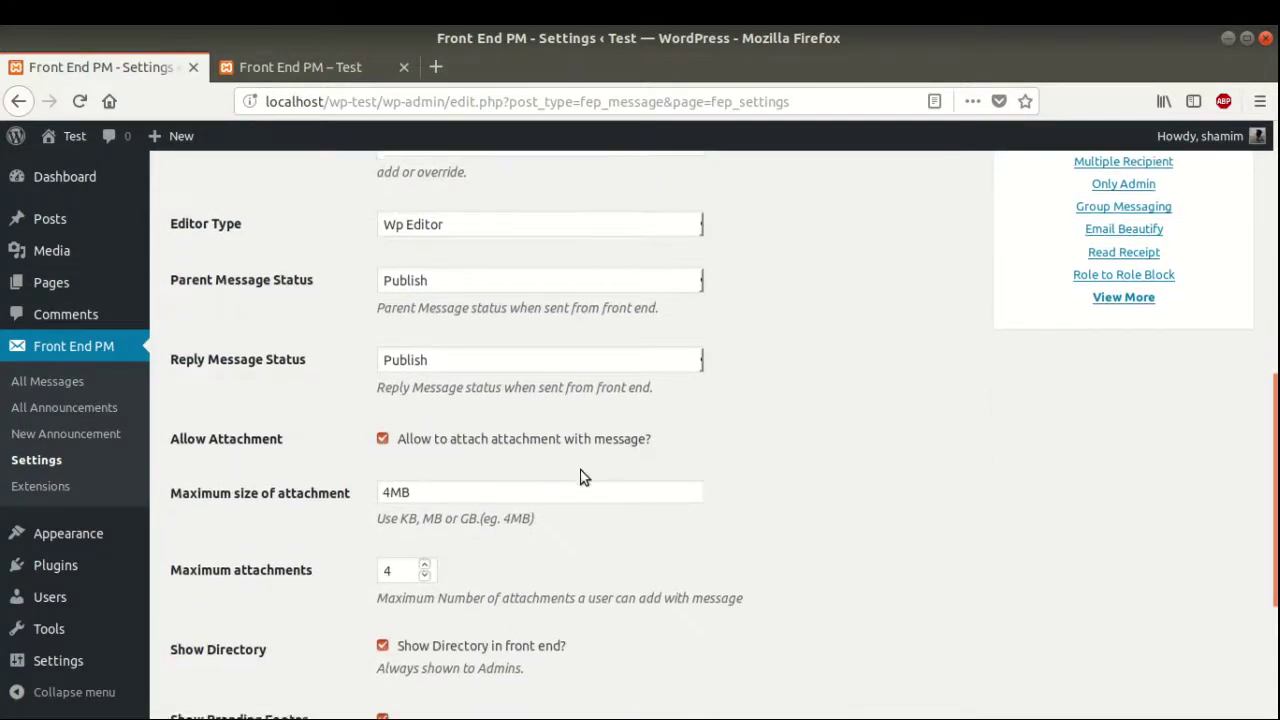
scroll(584, 478, down, 2)
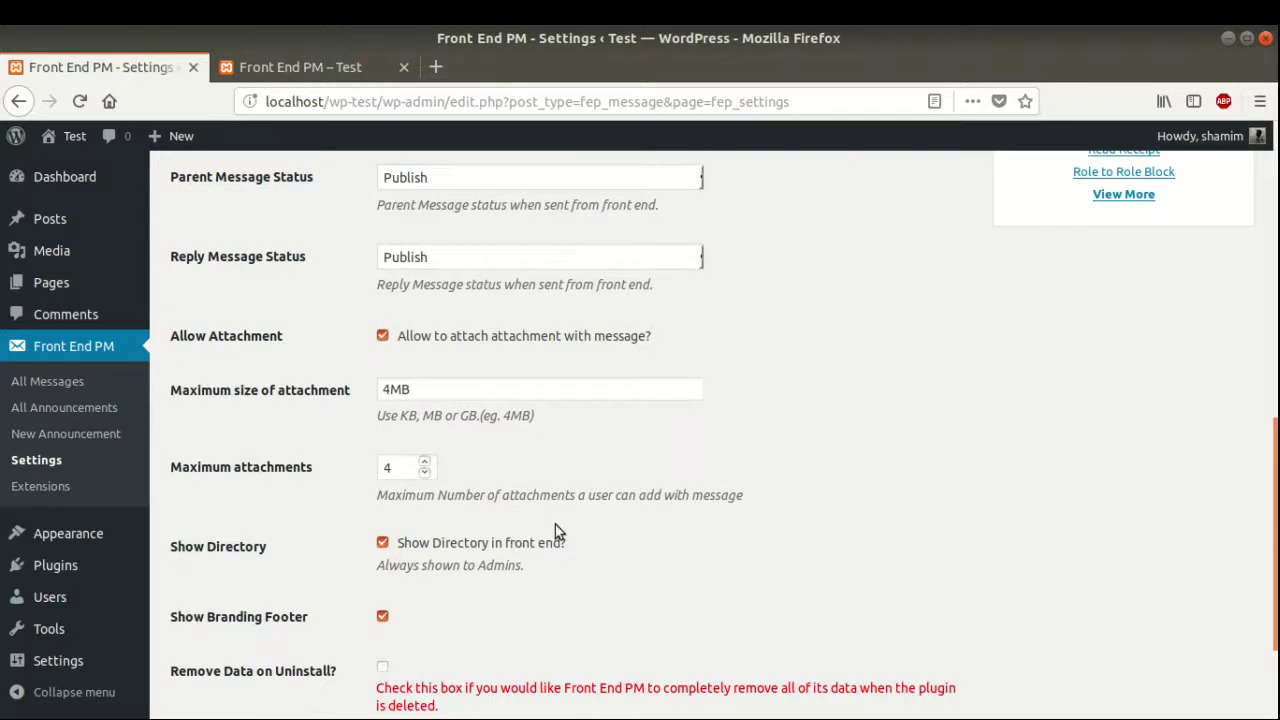
scroll(555, 524, down, 1)
scroll(585, 475, up, 10)
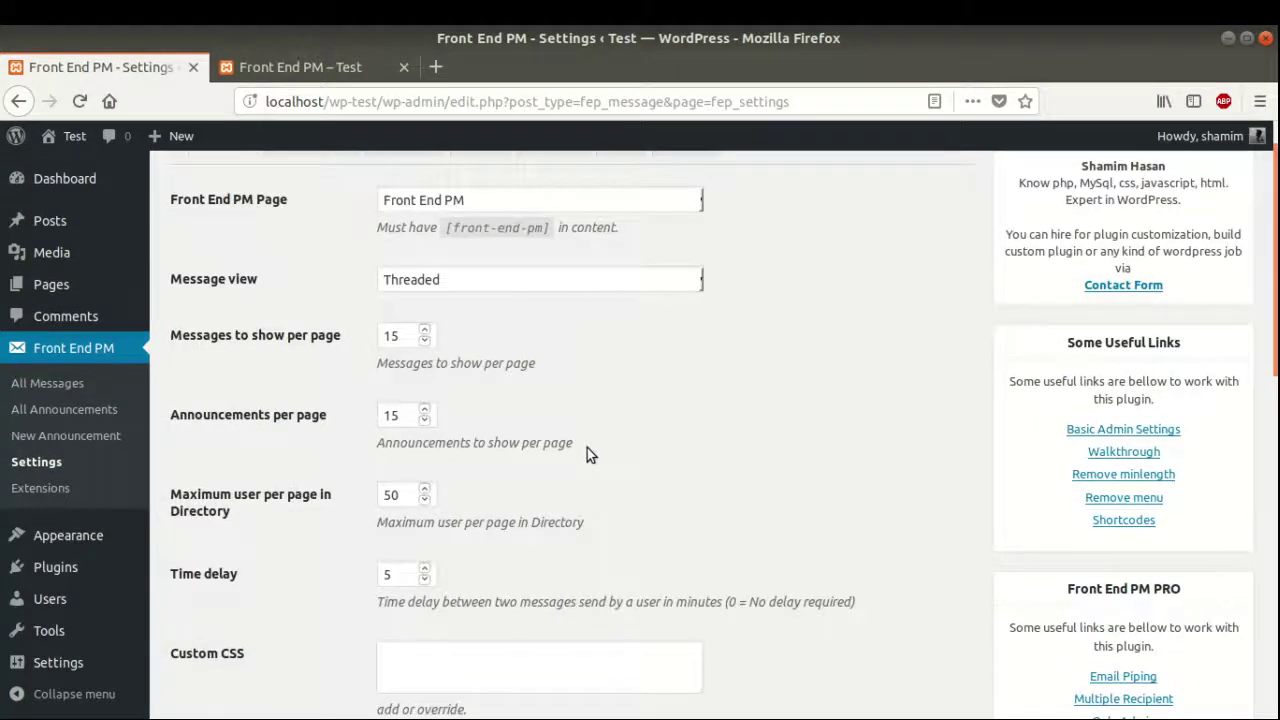
scroll(587, 454, up, 1)
Set the Front End PM background color to yellow #eeee22 in the appearance settings and save the changes.
click(311, 196)
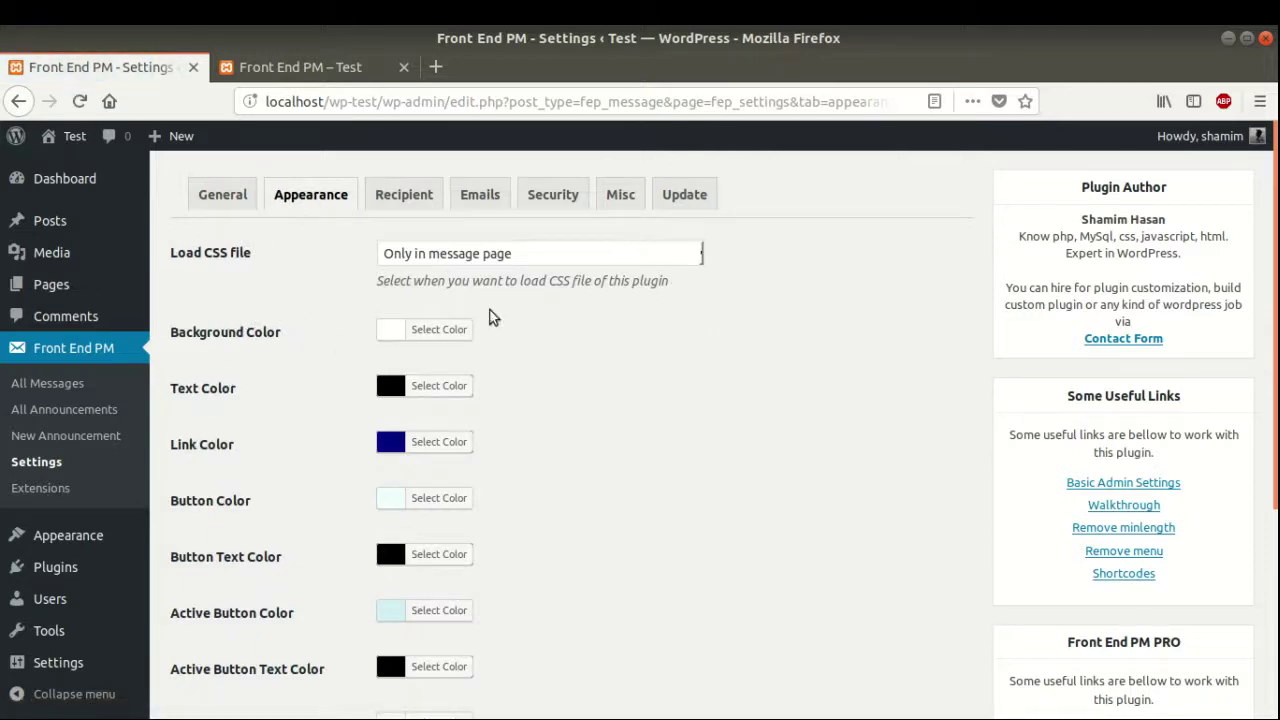
scroll(578, 400, down, 5)
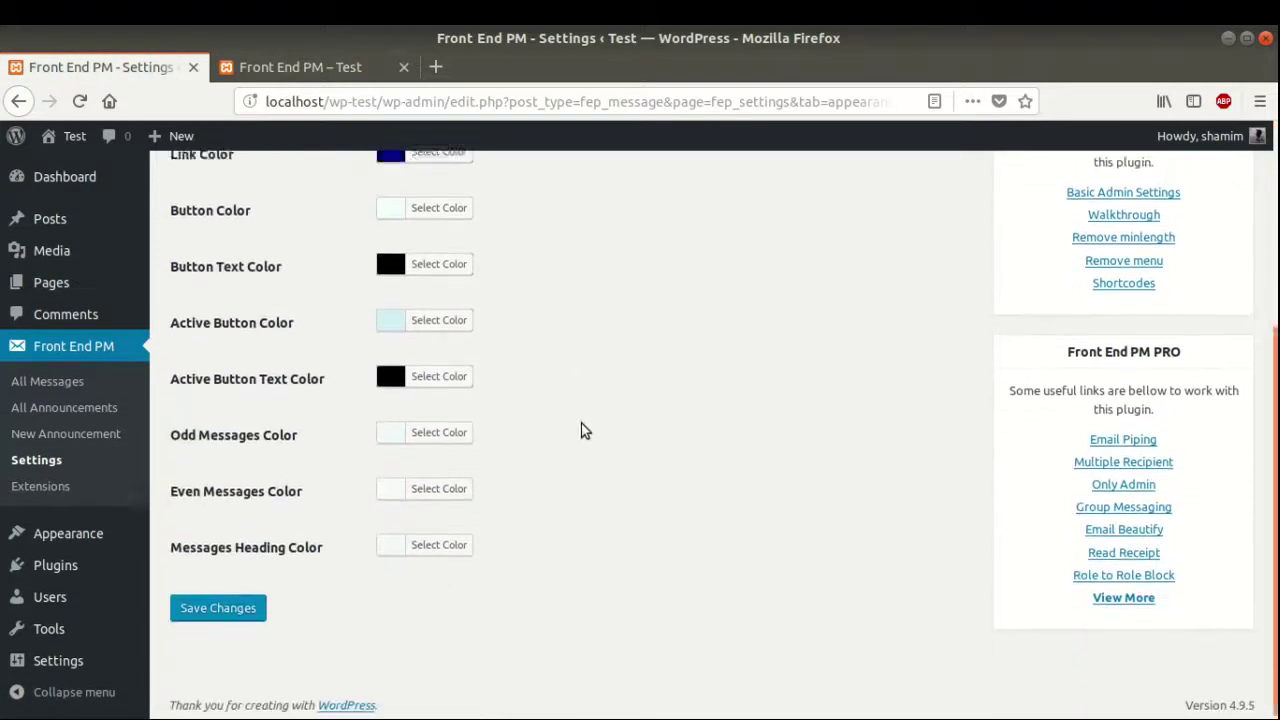
scroll(578, 420, up, 5)
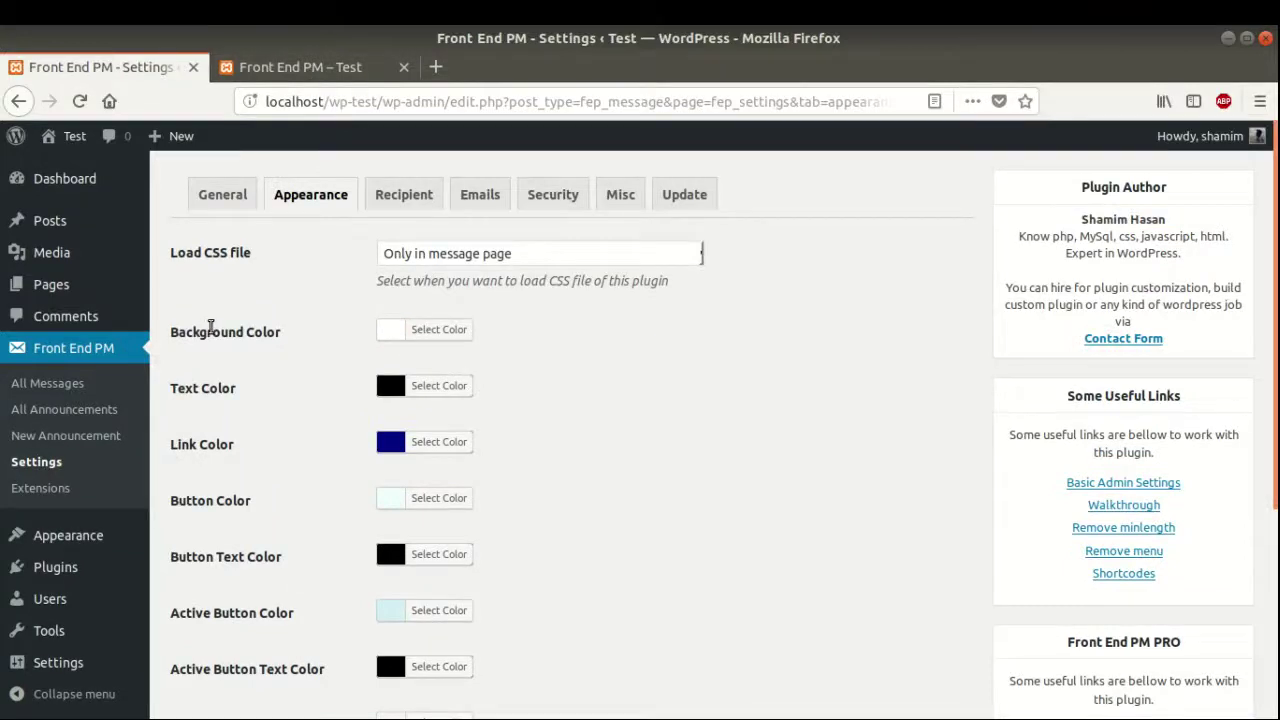
click(430, 331)
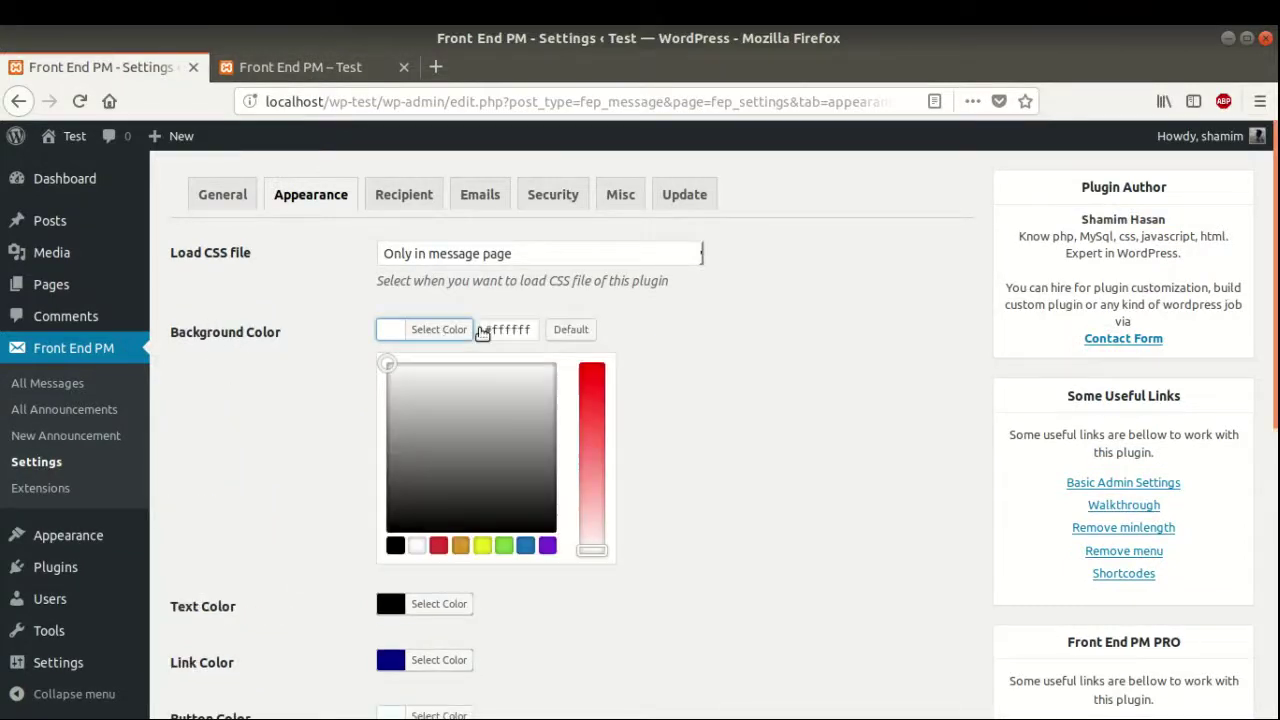
click(482, 546)
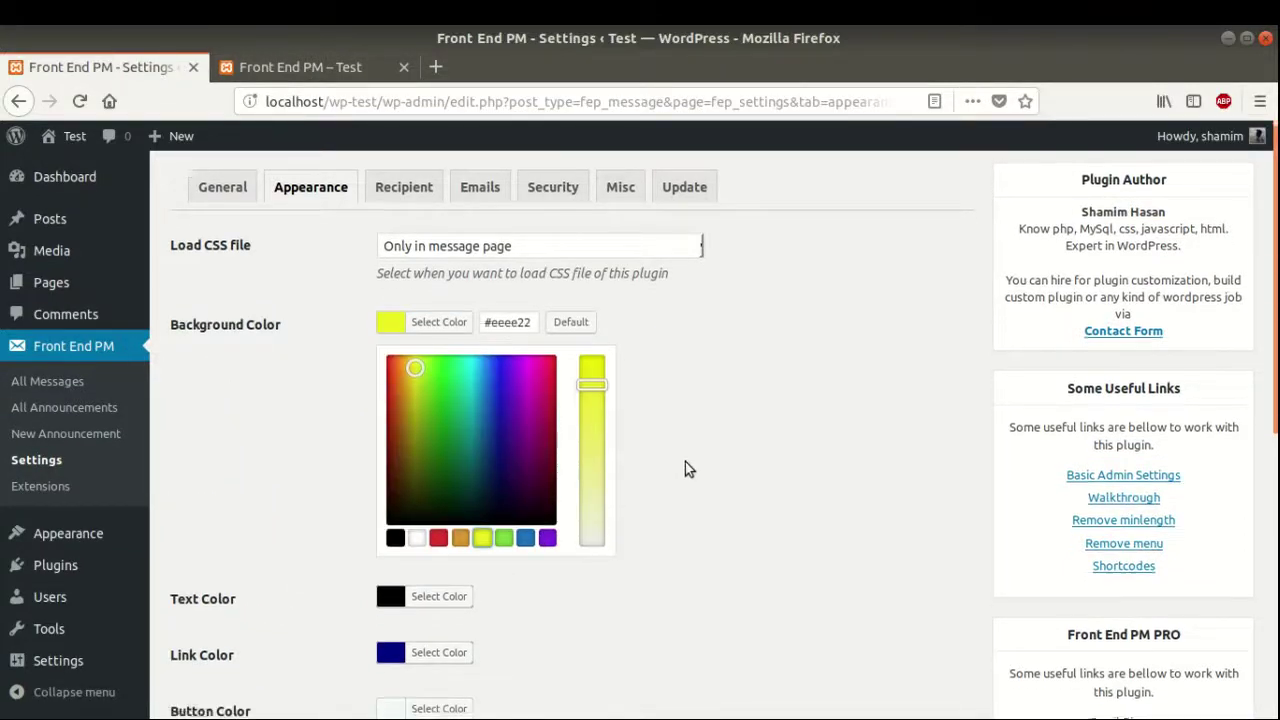
scroll(680, 470, down, 5)
click(216, 606)
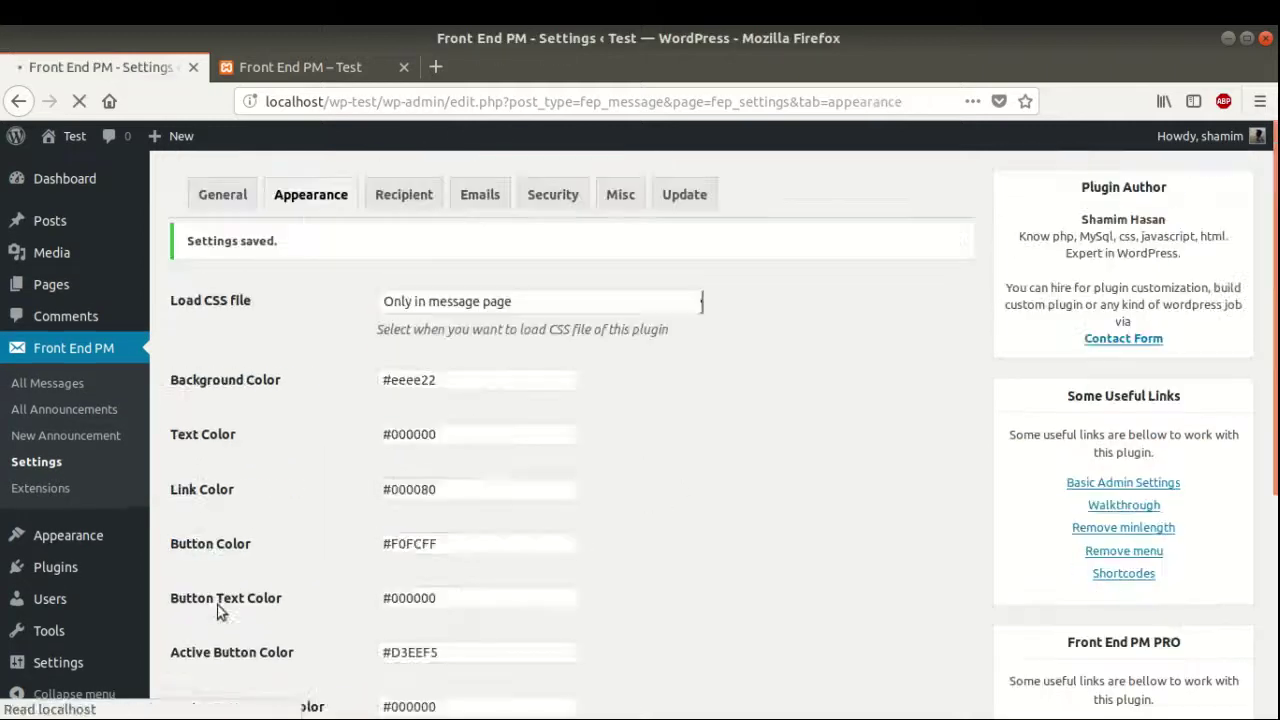
Reload the public Front End PM page to check the yellow background.
click(308, 60)
right_click(530, 283)
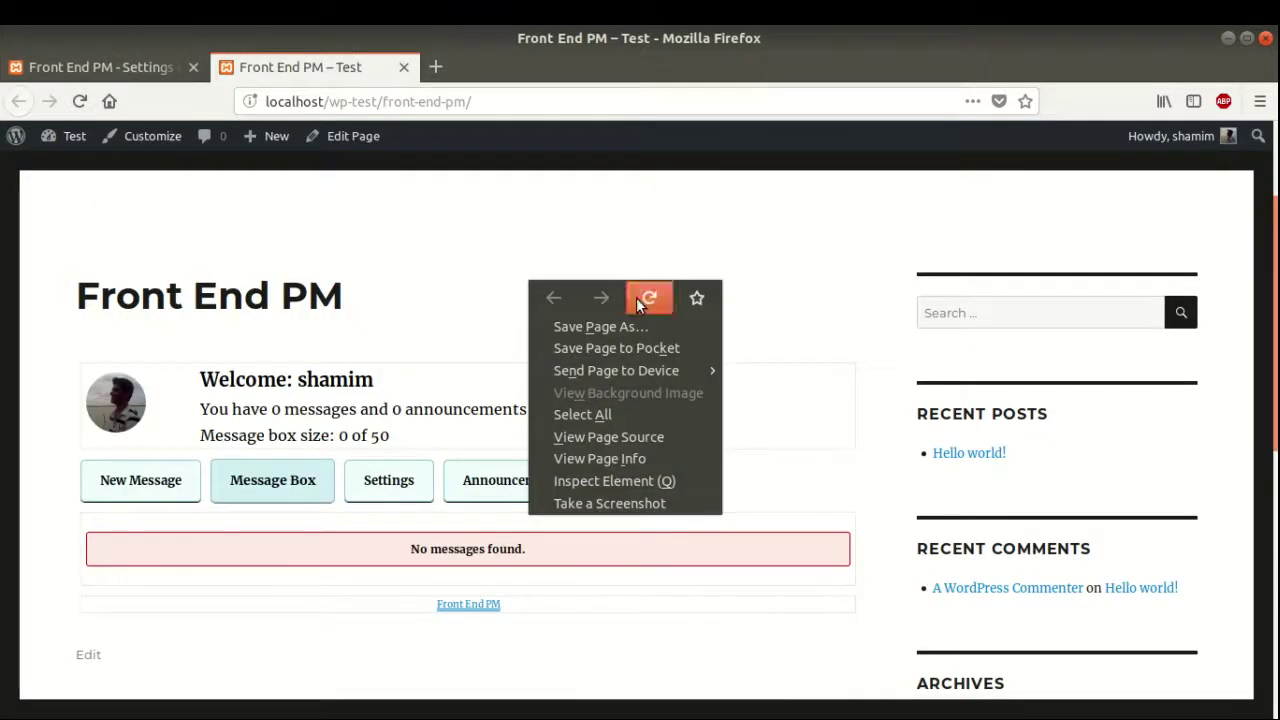
click(649, 297)
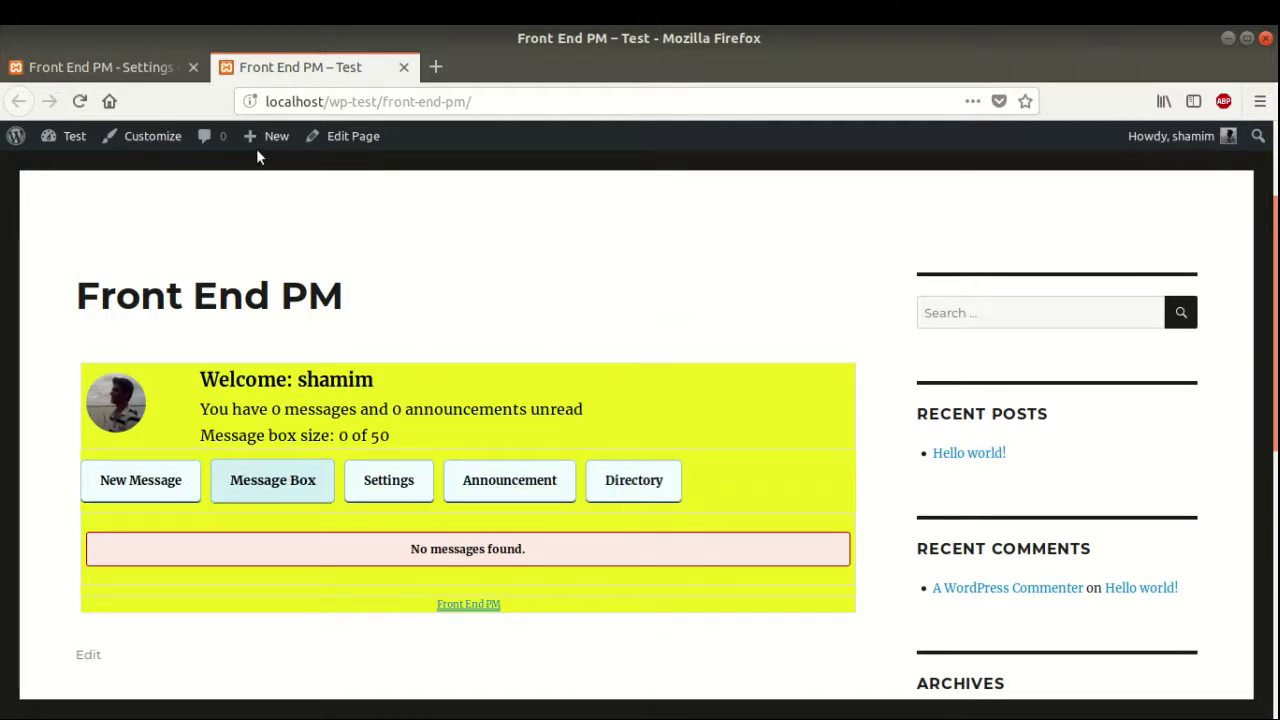
Restore the default background color in the Front End PM appearance settings and save the changes.
click(152, 66)
scroll(572, 440, down, 1)
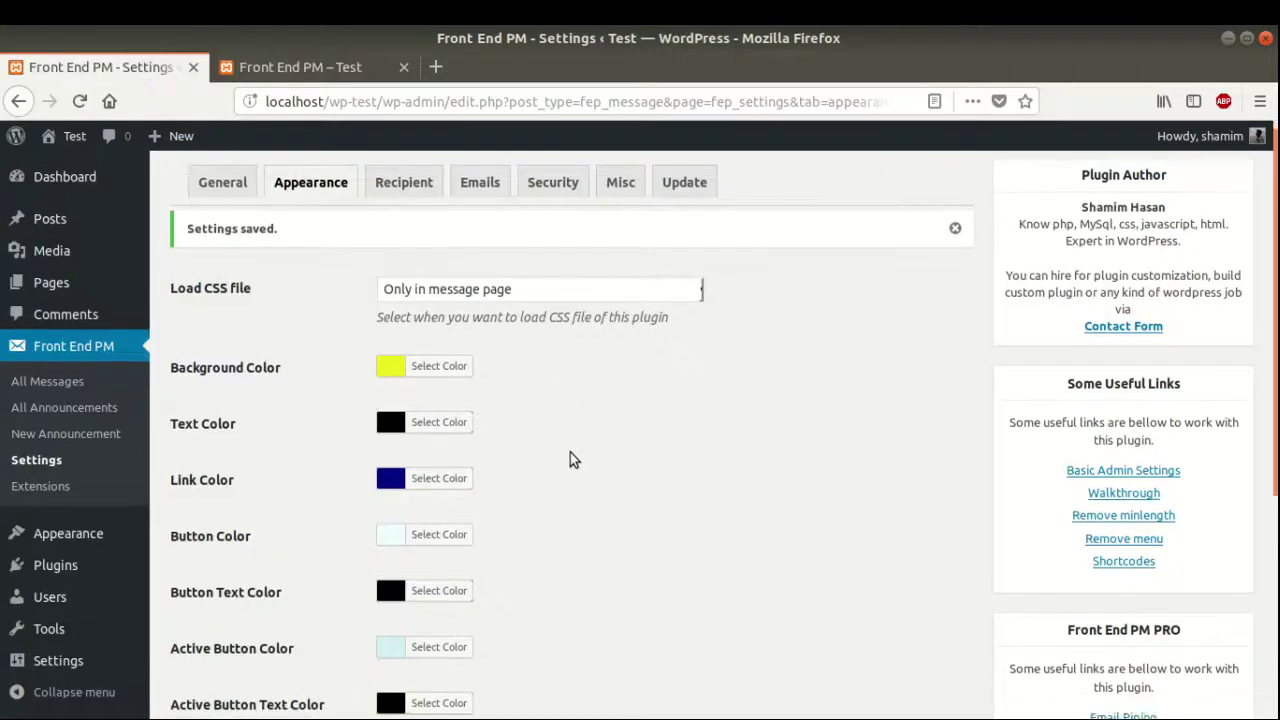
scroll(570, 460, down, 3)
scroll(556, 491, up, 5)
click(430, 325)
click(571, 325)
scroll(655, 528, down, 5)
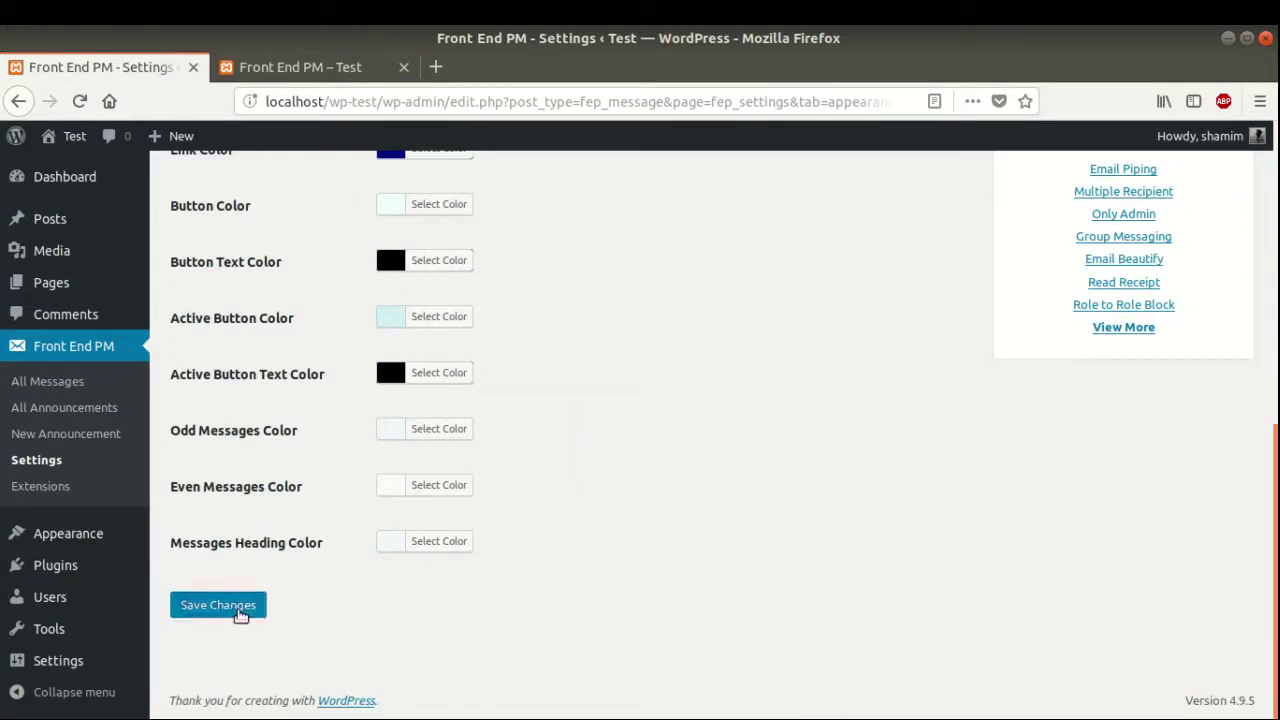
click(218, 605)
Reload the public Front End PM page to check the default background.
click(262, 66)
right_click(562, 240)
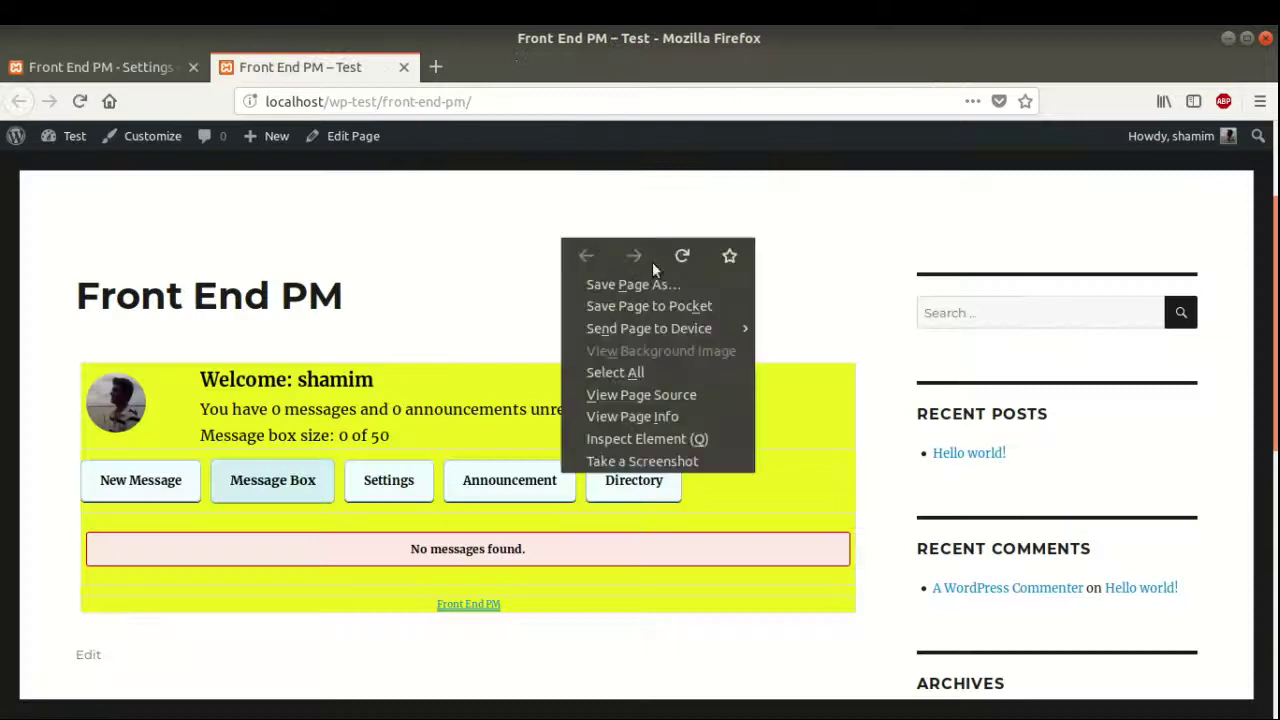
click(681, 256)
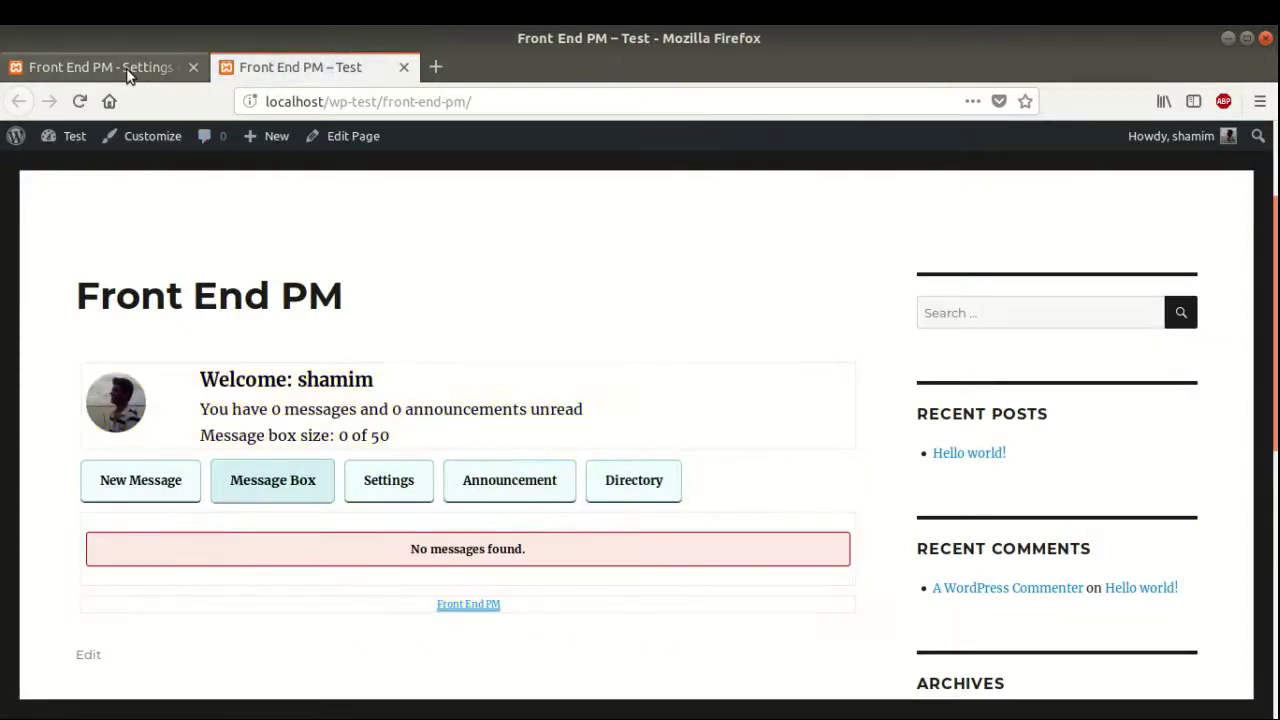
Review the plugin's security settings for role permissions and the username whitelist and blacklist.
click(127, 72)
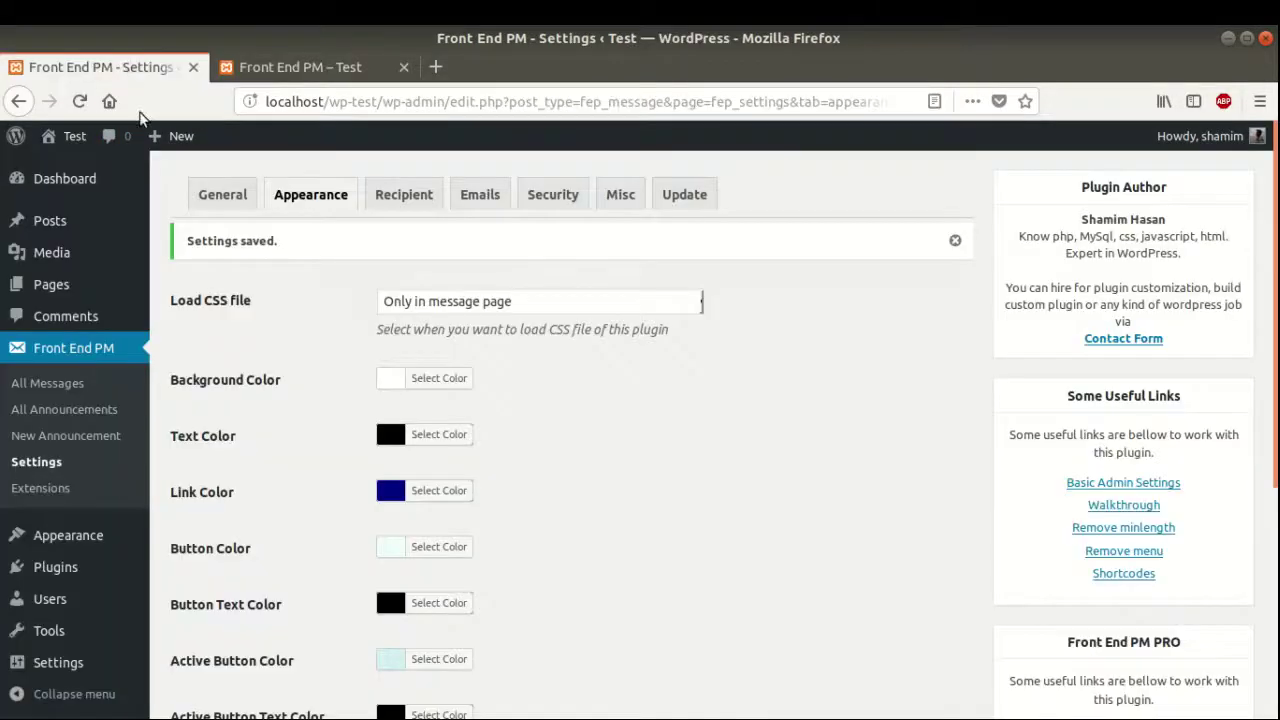
click(552, 194)
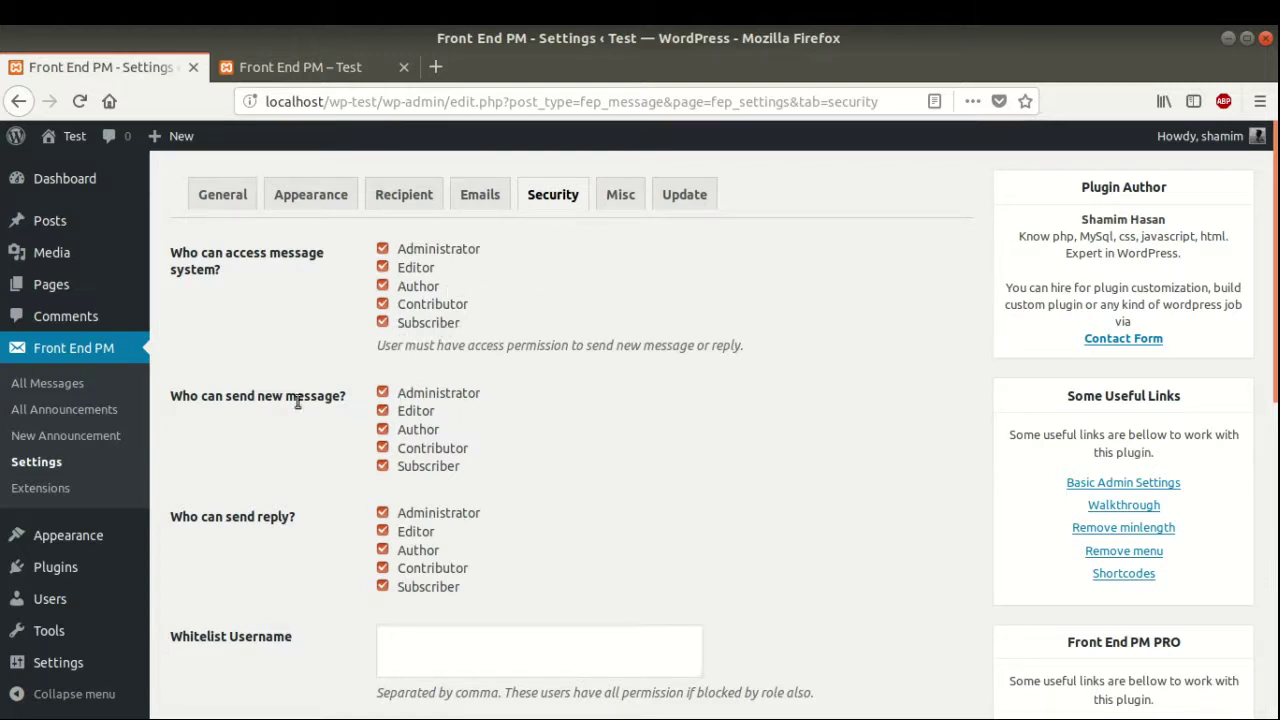
scroll(437, 515, down, 1)
scroll(437, 515, down, 3)
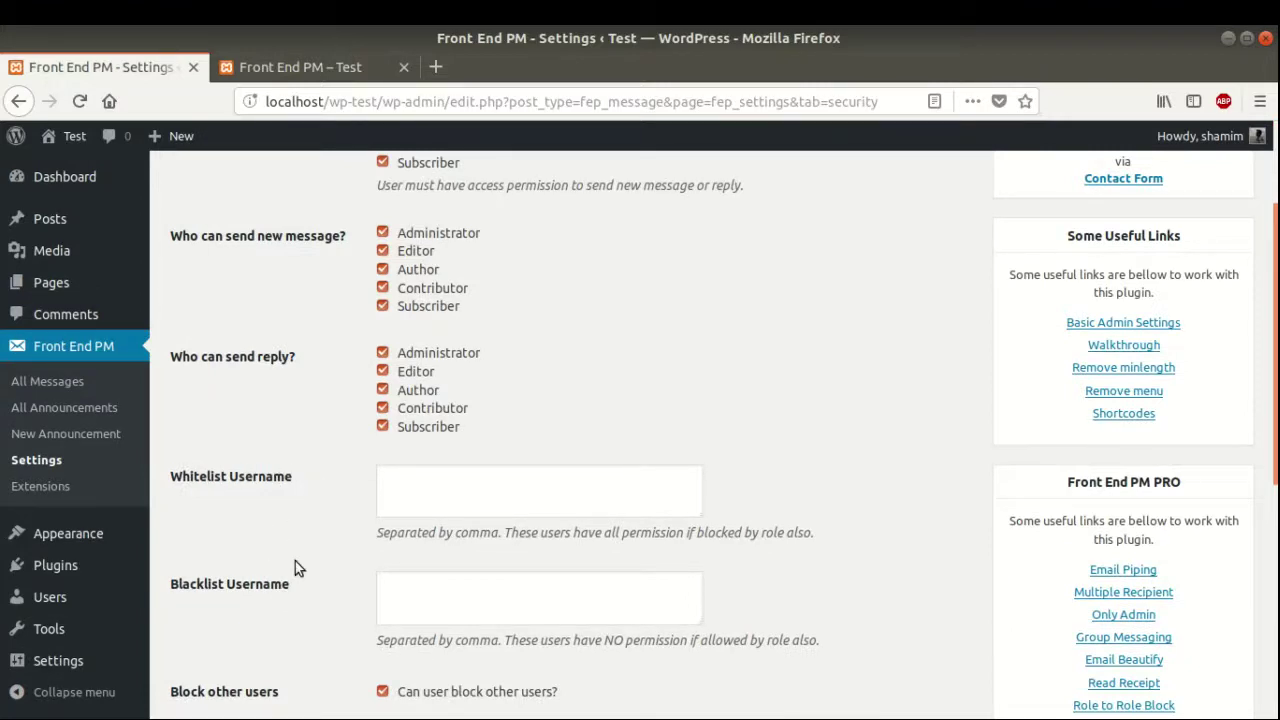
click(475, 474)
click(459, 604)
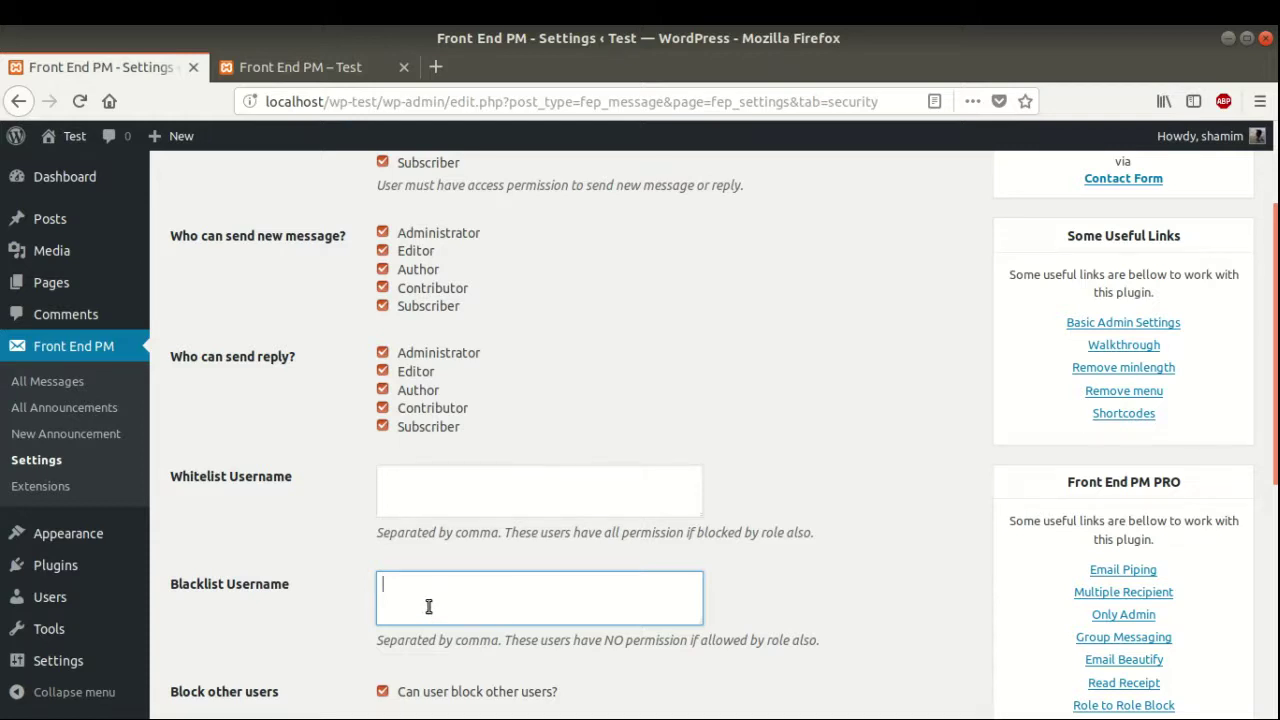
Set the Administrator's message box limit to 0 (unlimited) in the plugin's miscellaneous settings.
scroll(428, 606, up, 3)
click(618, 198)
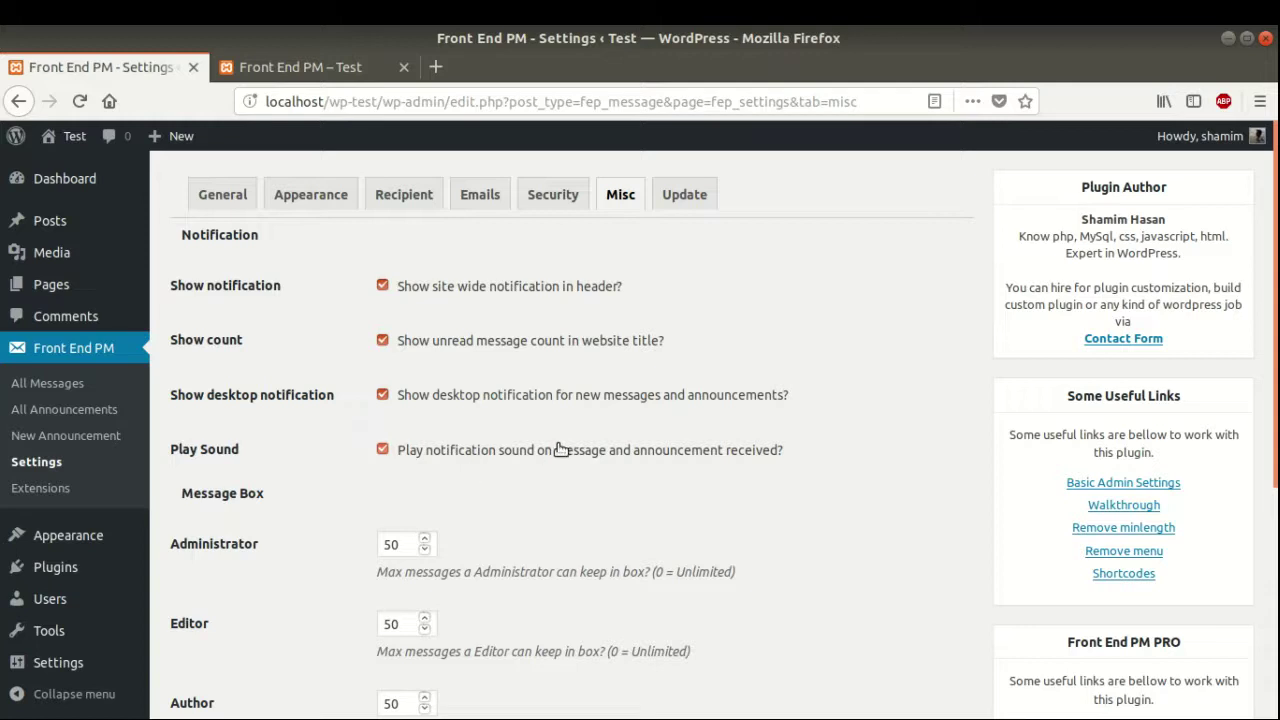
scroll(594, 366, down, 4)
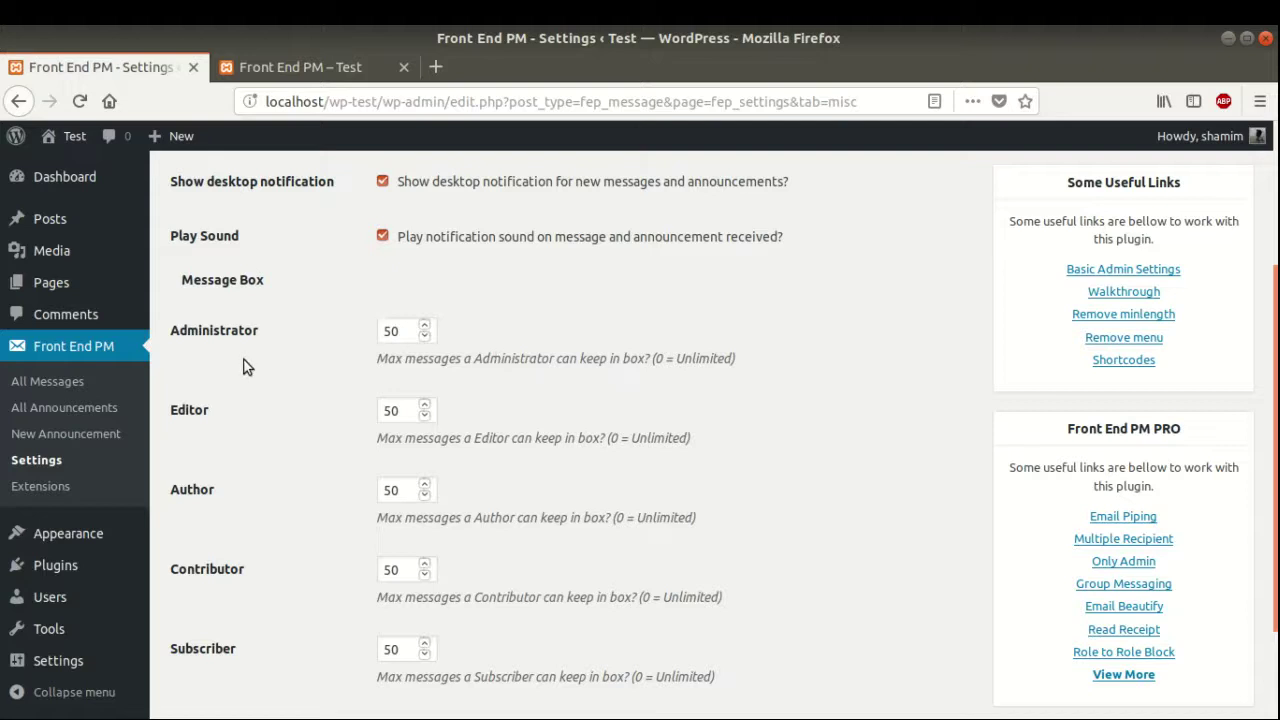
double_click(392, 331)
text(0)
scroll(400, 400, down, 1)
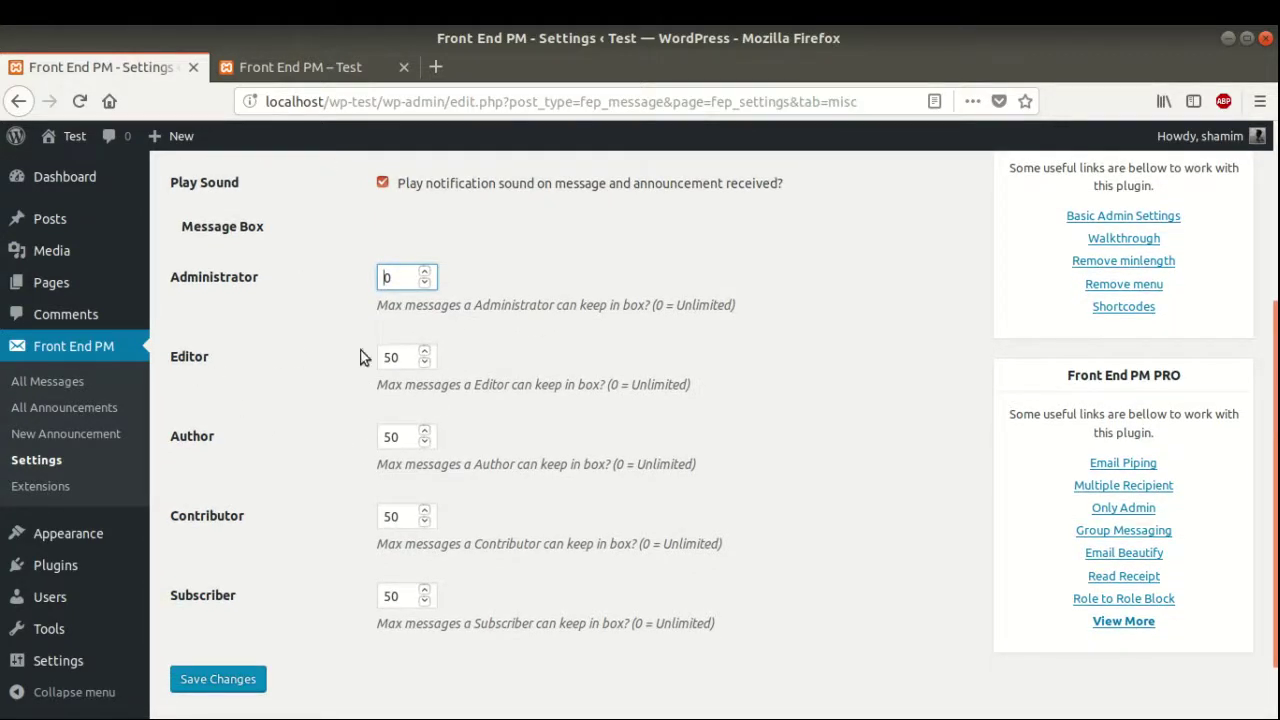
Set the Editor's message box limit to 100 and save the miscellaneous settings.
click(391, 357)
drag(391, 357, 380, 357)
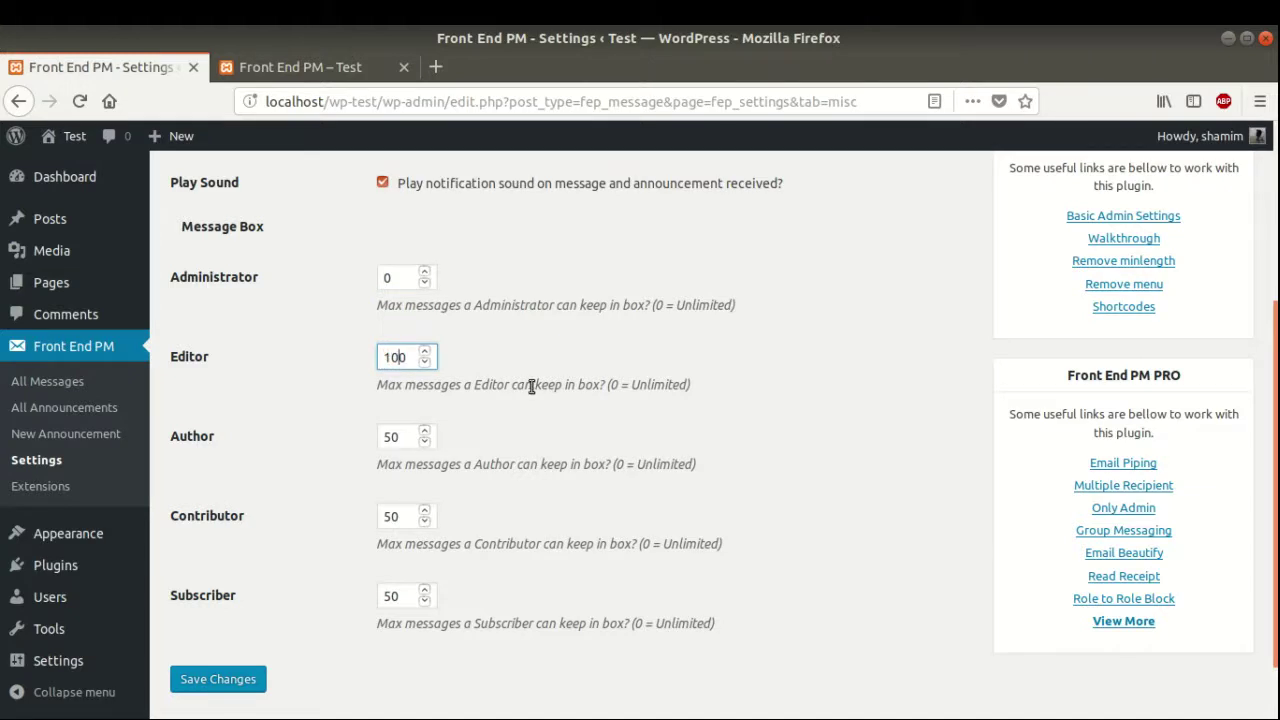
click(233, 689)
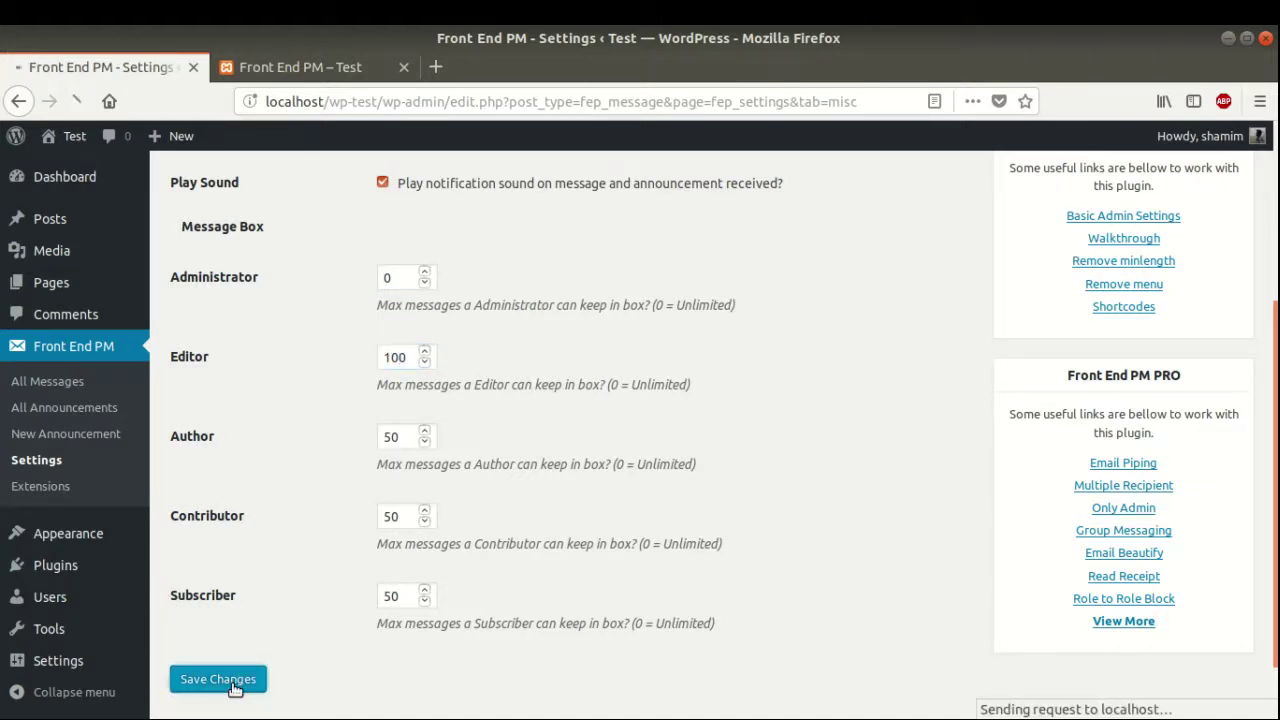
scroll(305, 470, down, 2)
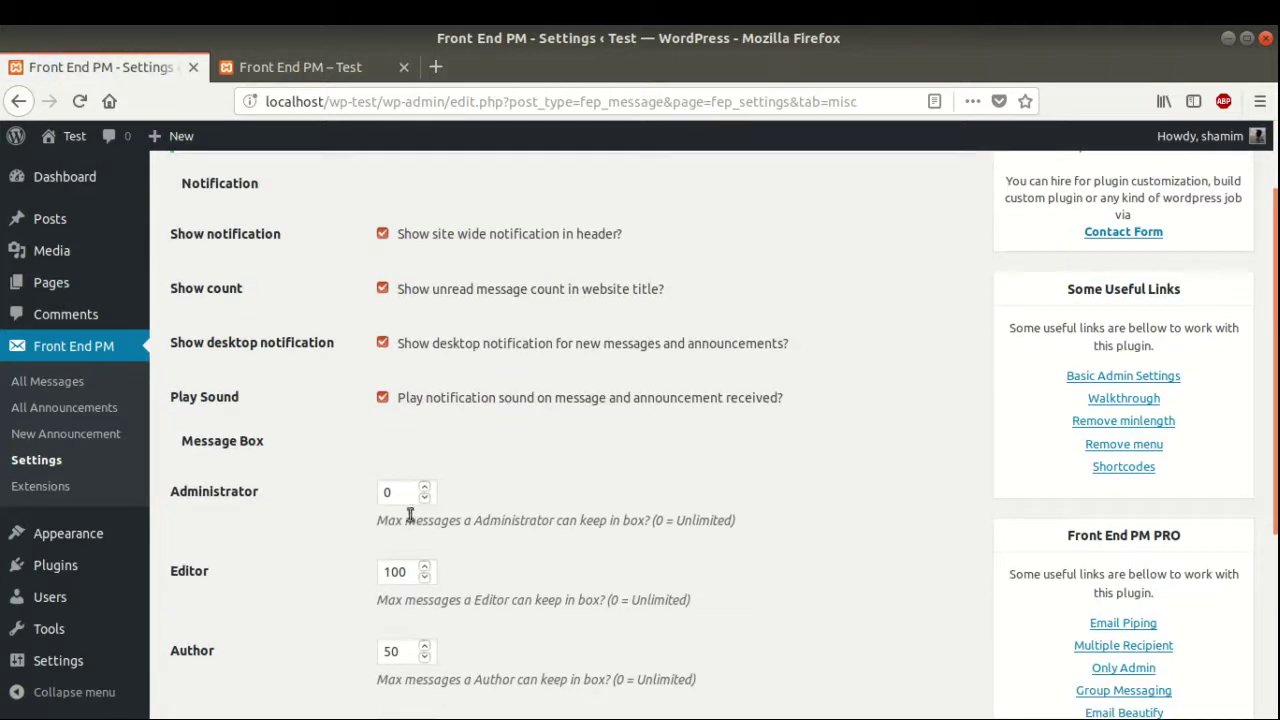
Reload the public Front End PM page to check the administrator's message box size.
click(339, 80)
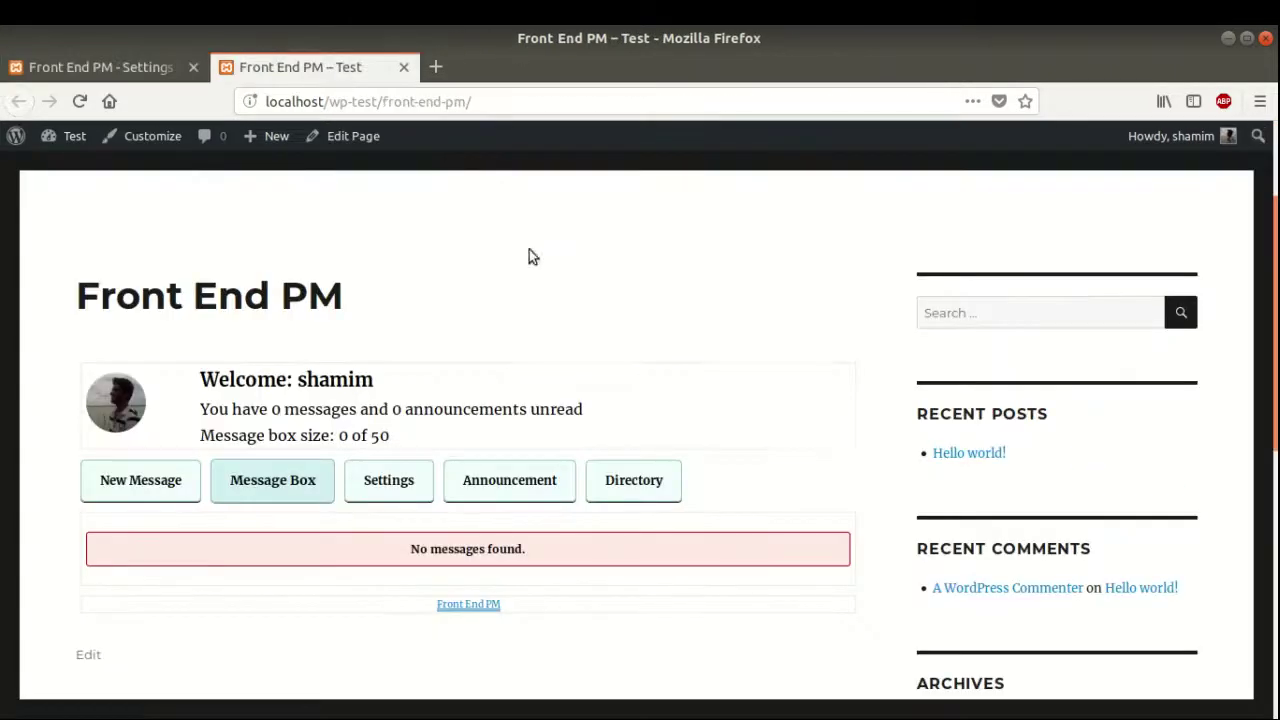
right_click(618, 264)
click(744, 284)
scroll(314, 405, down, 1)
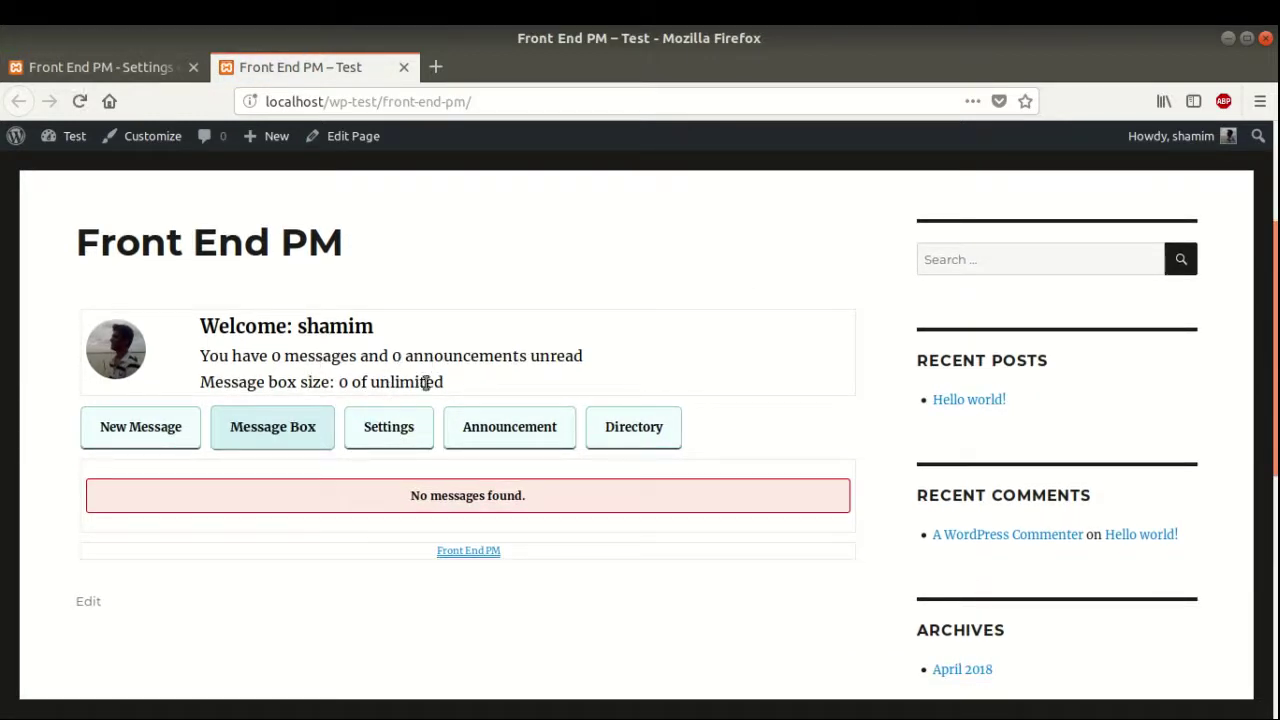
Review the saved notification options and per-role message box limits in the plugin's miscellaneous settings.
click(143, 71)
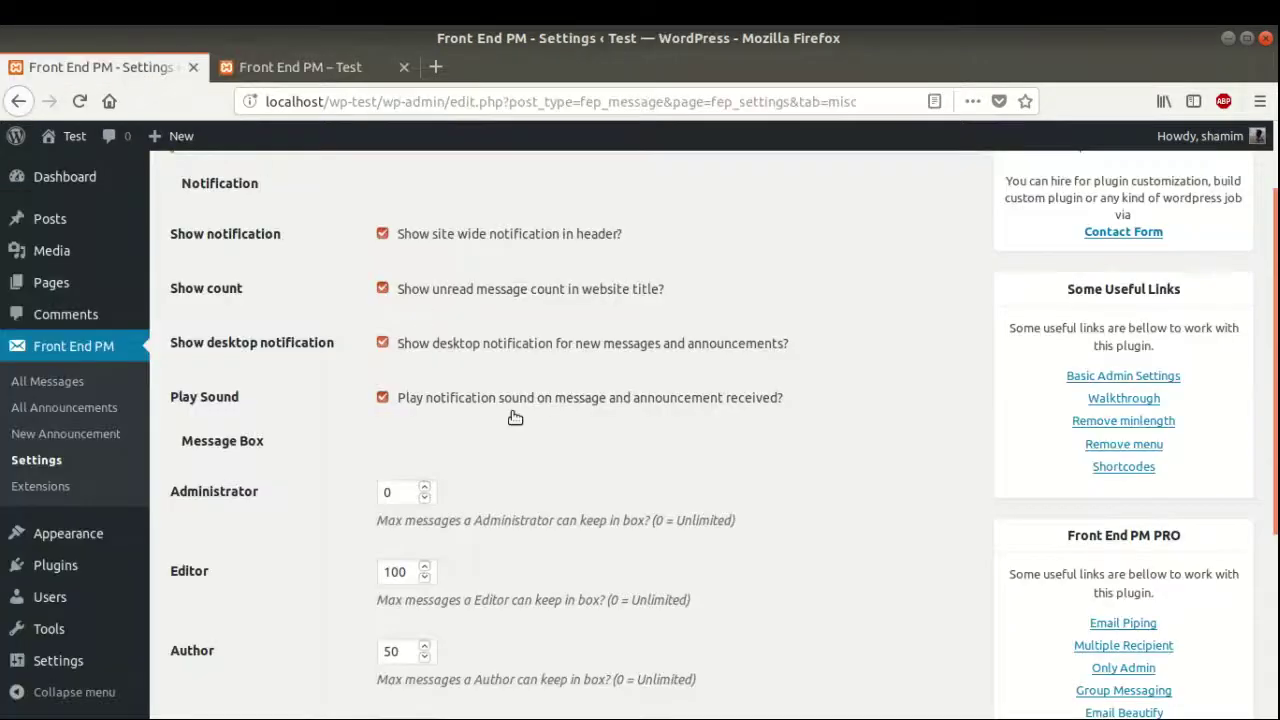
scroll(543, 480, down, 5)
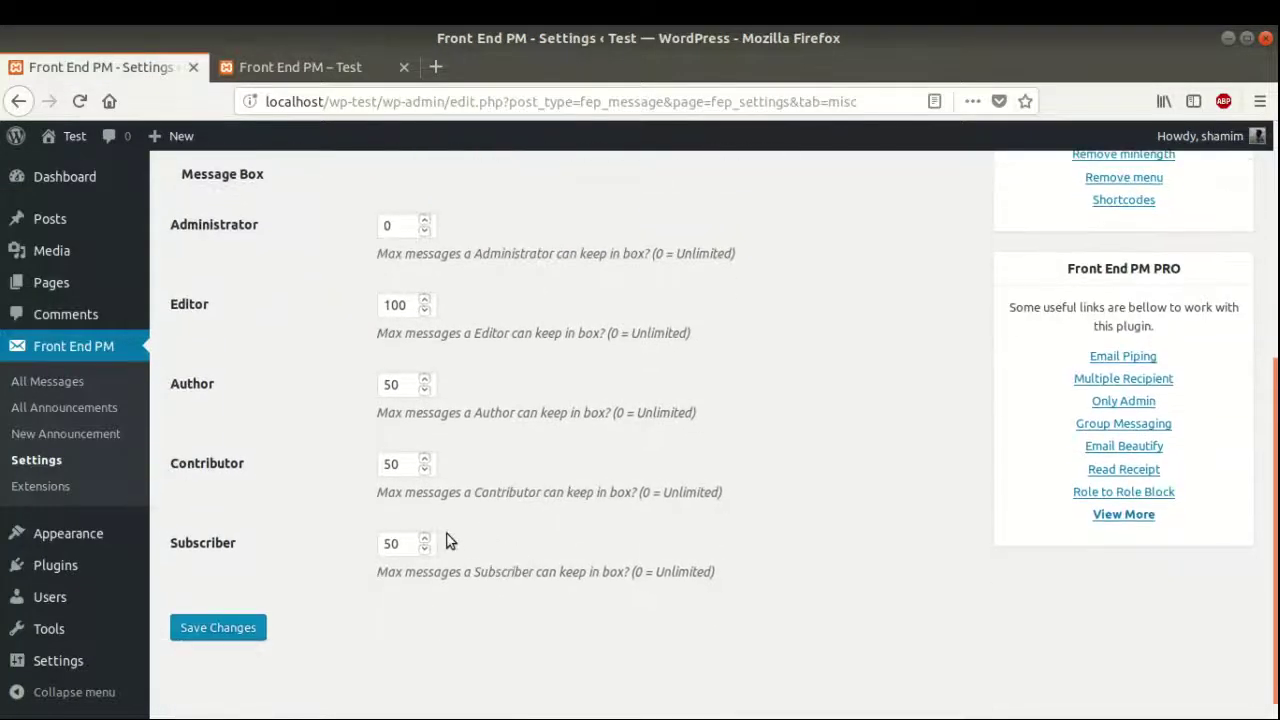
scroll(447, 541, up, 7)
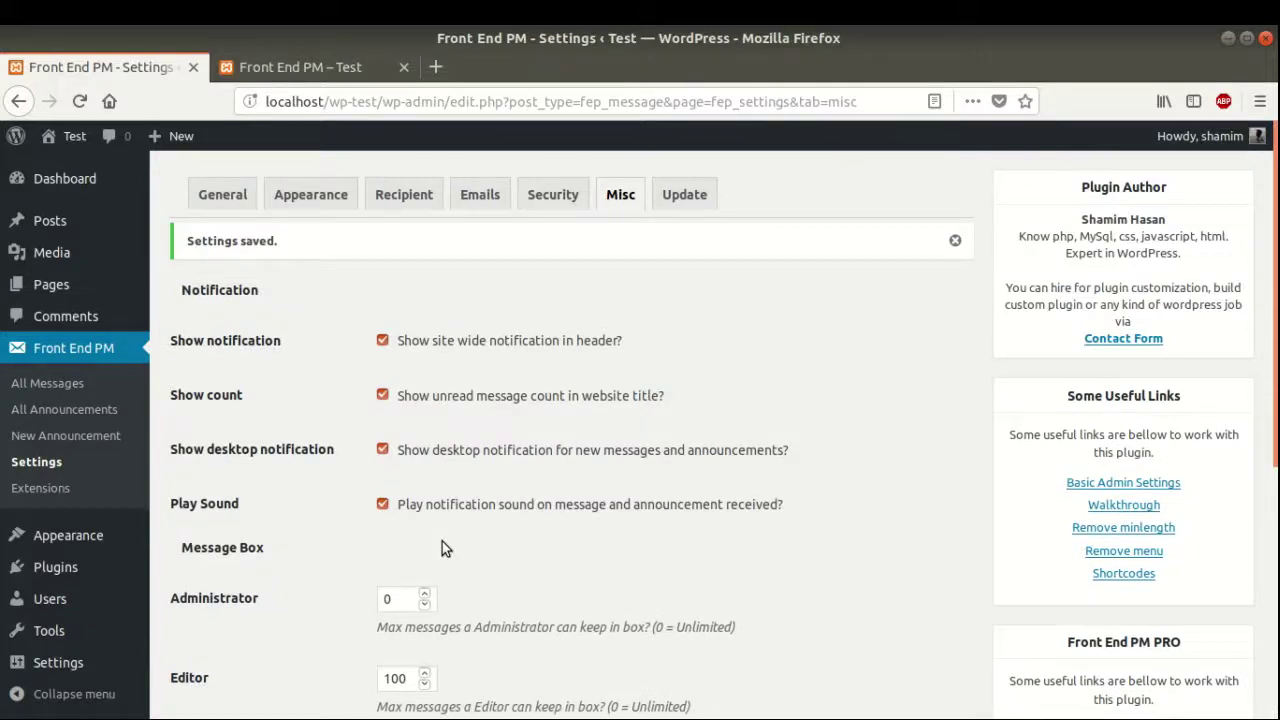
Start a new message on the public Front End PM page and choose the other test user as its recipient.
click(310, 67)
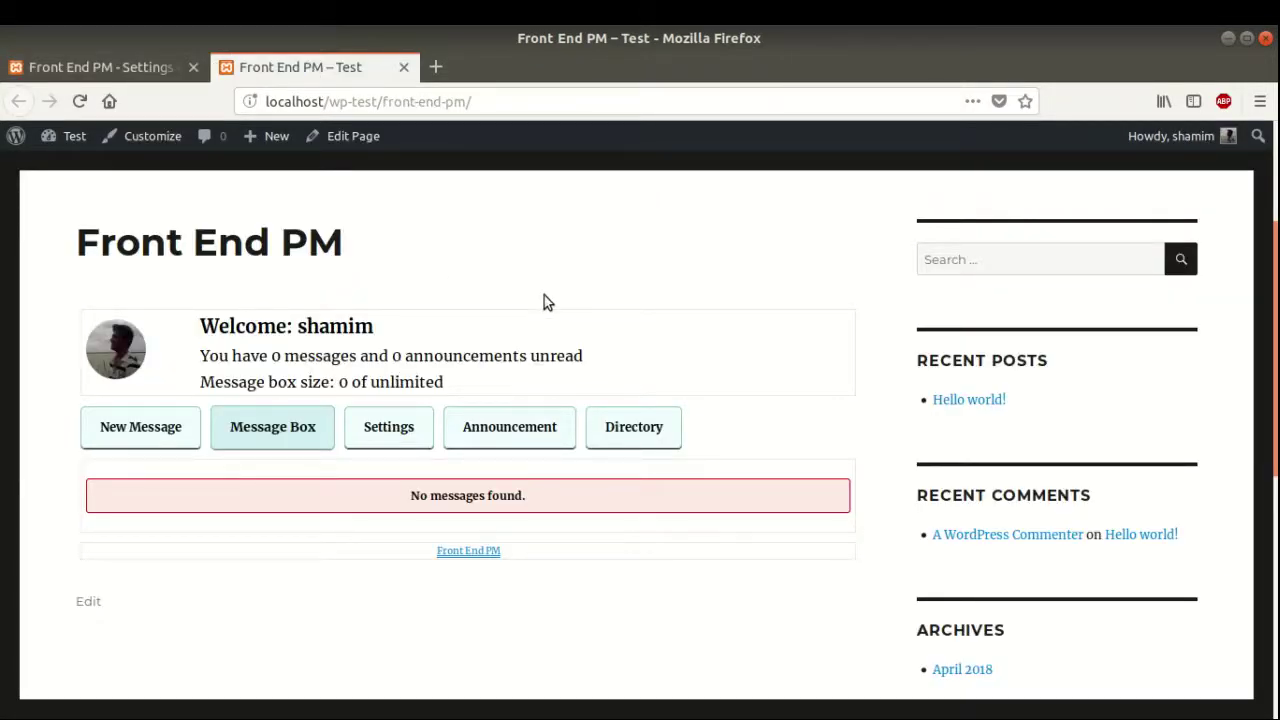
click(171, 418)
scroll(462, 340, down, 5)
click(343, 352)
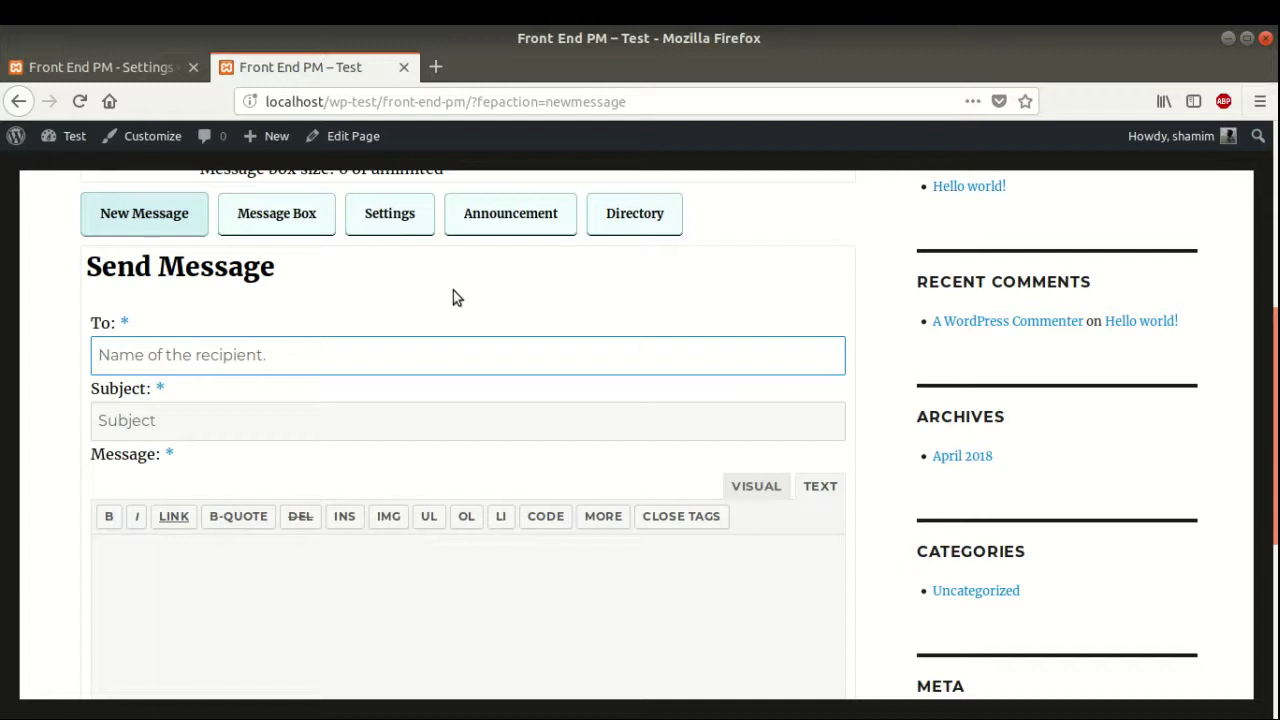
text(Biplob)
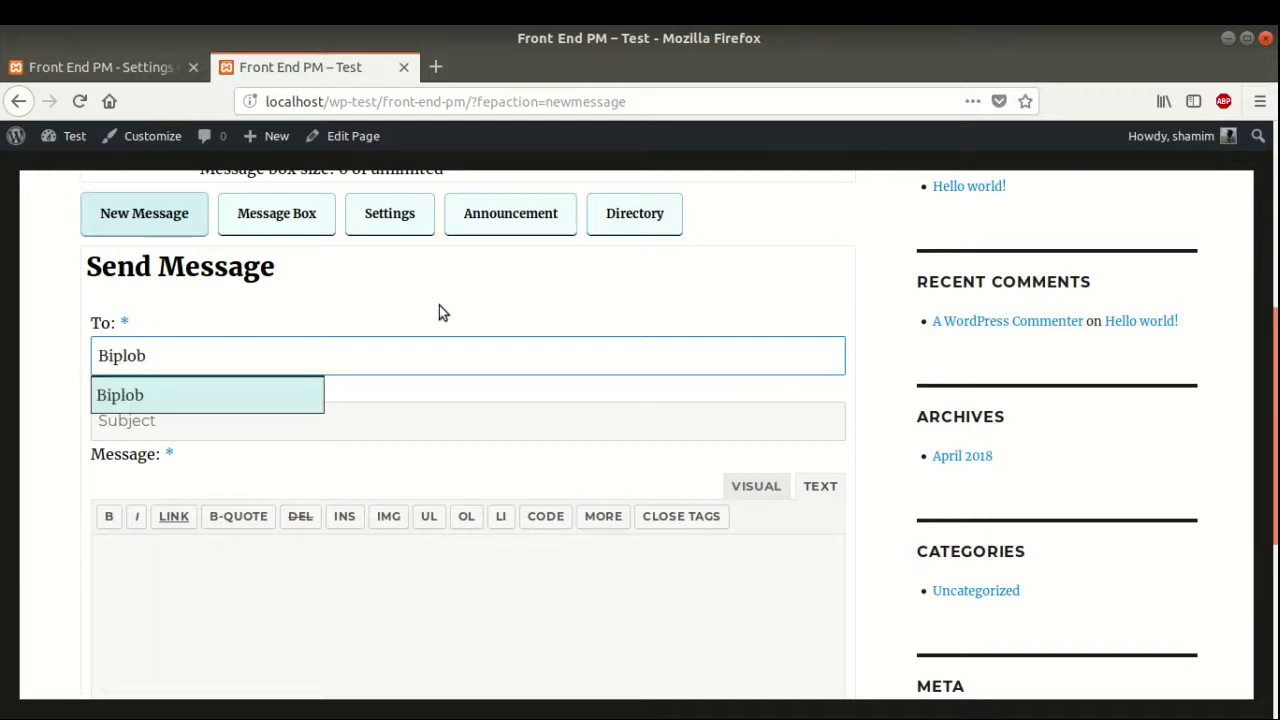
click(147, 398)
Enter "This is a test message" as the new message's subject.
click(240, 431)
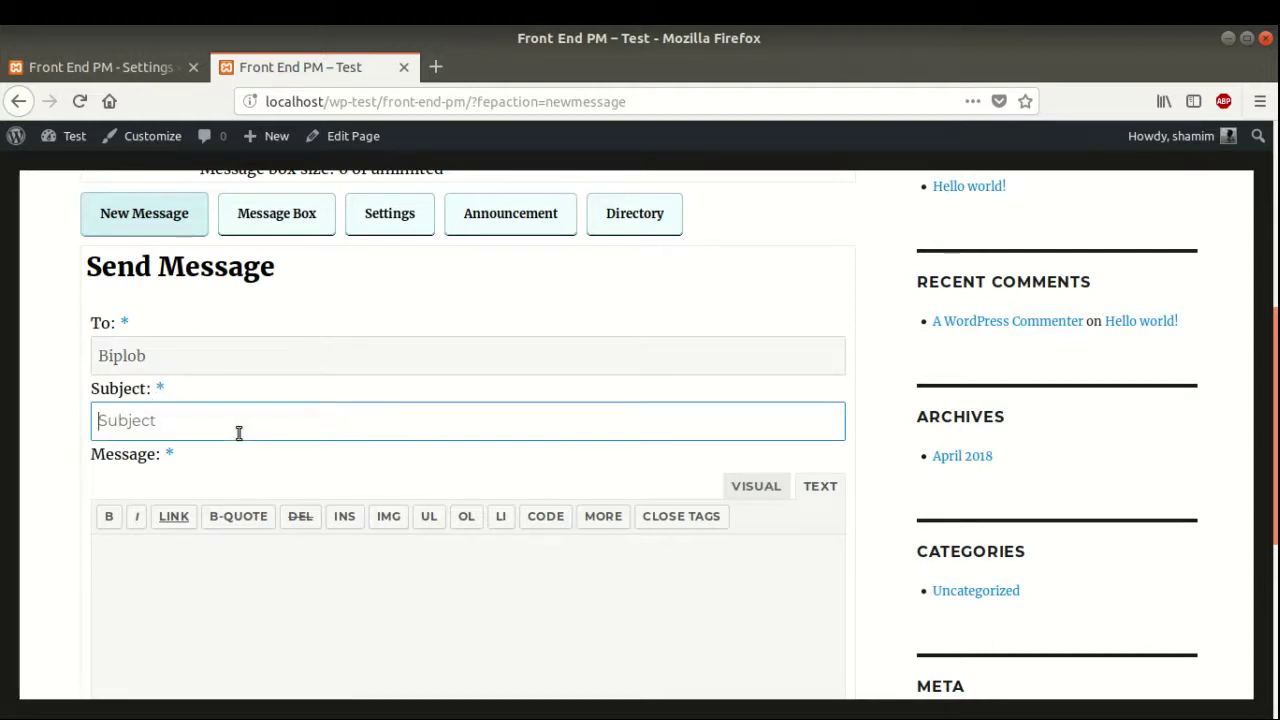
text(This is a )
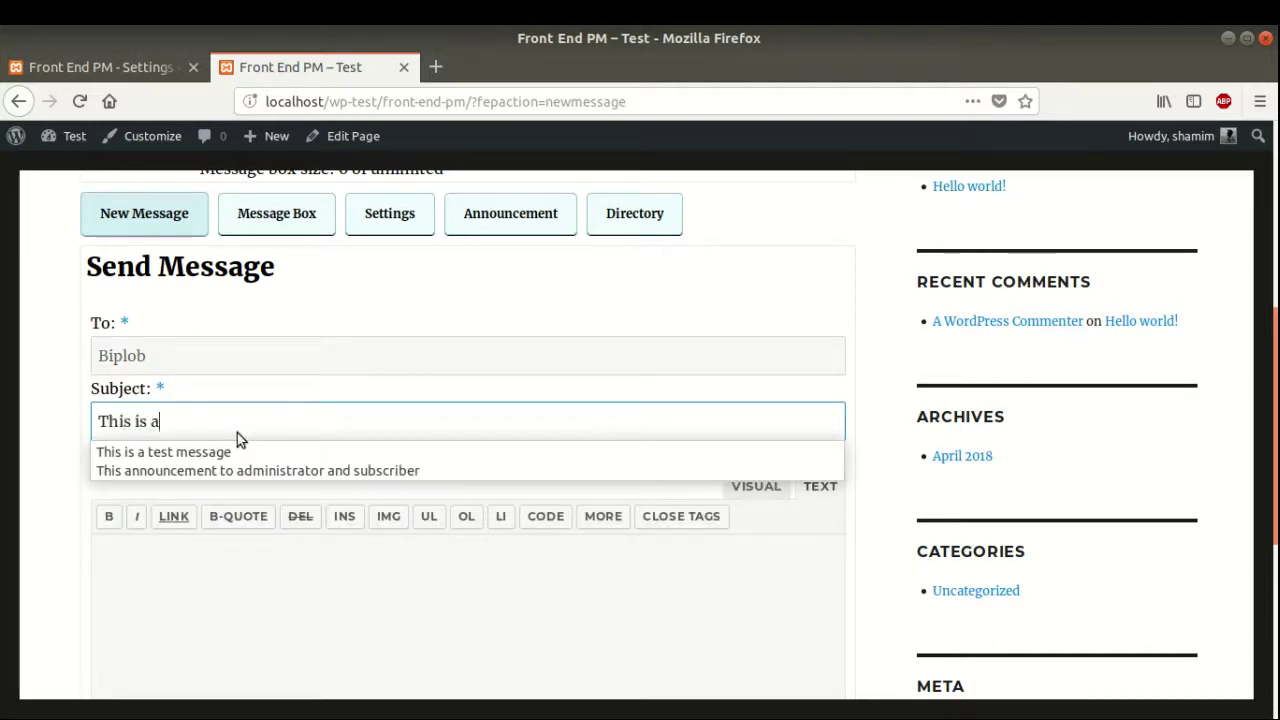
text(test message)
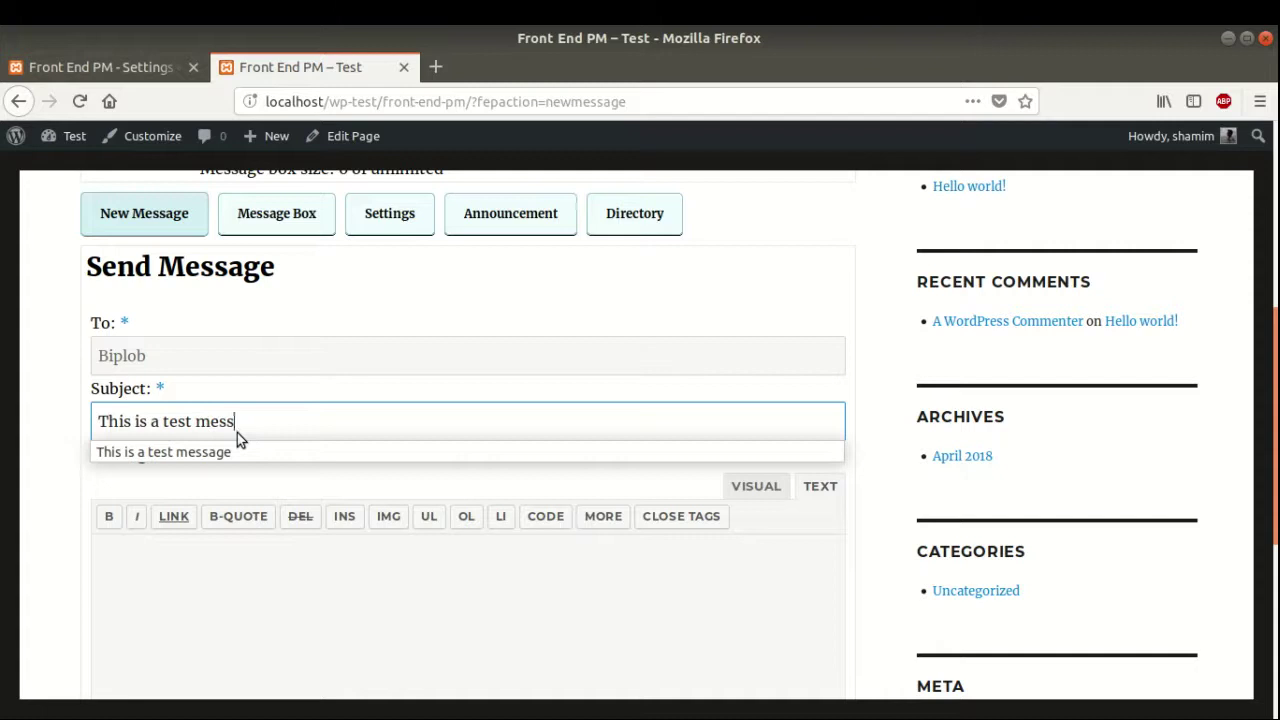
Write "This is test message content" as the message body and send the message.
click(231, 614)
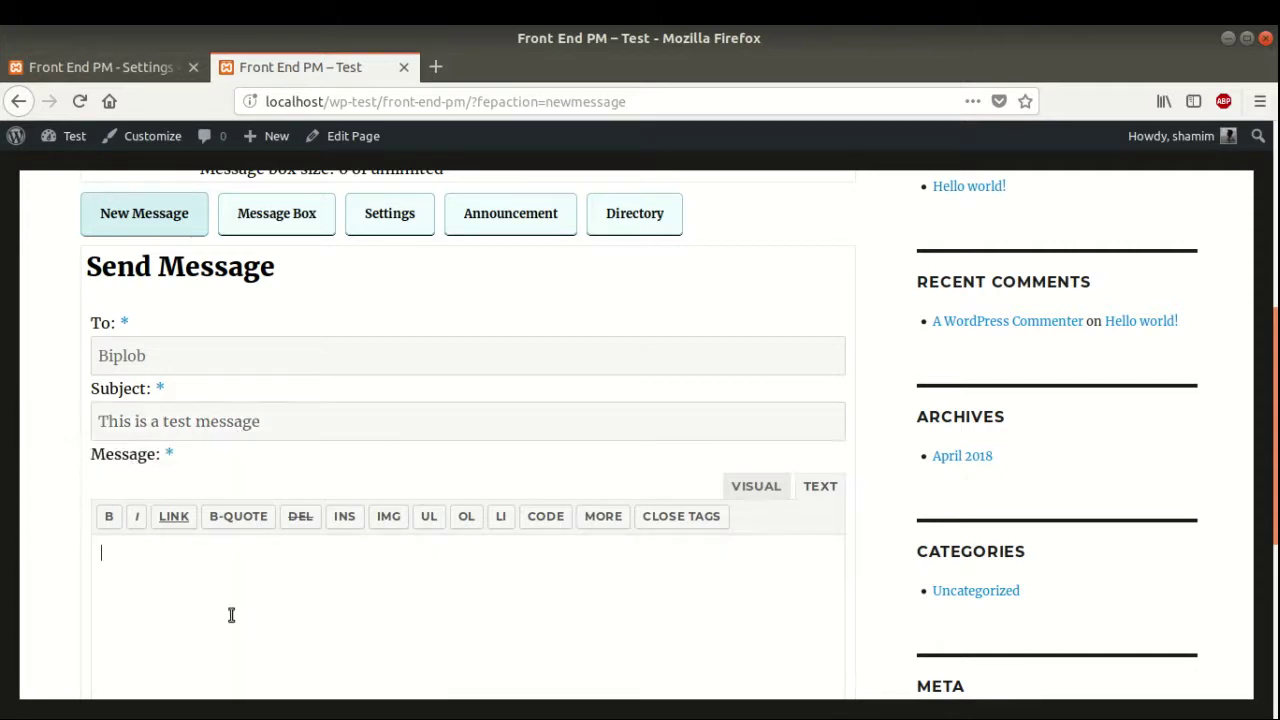
text(This is test mess)
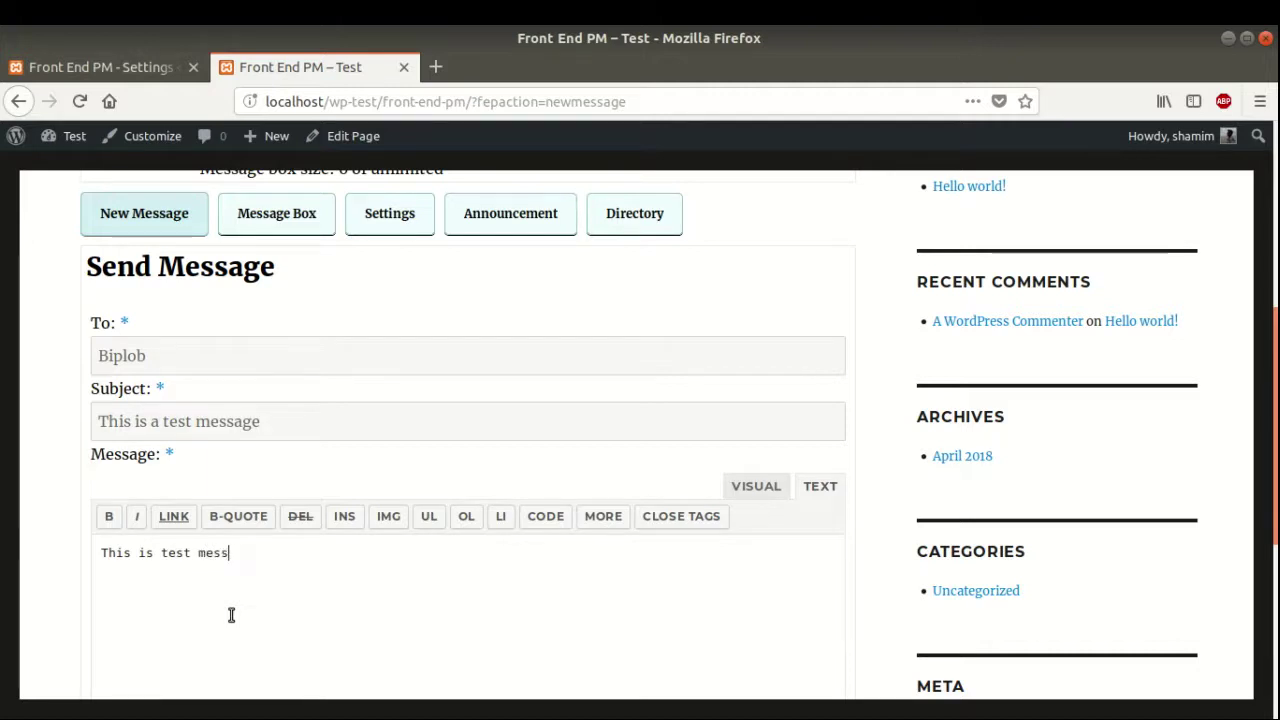
text(age content)
scroll(235, 600, down, 5)
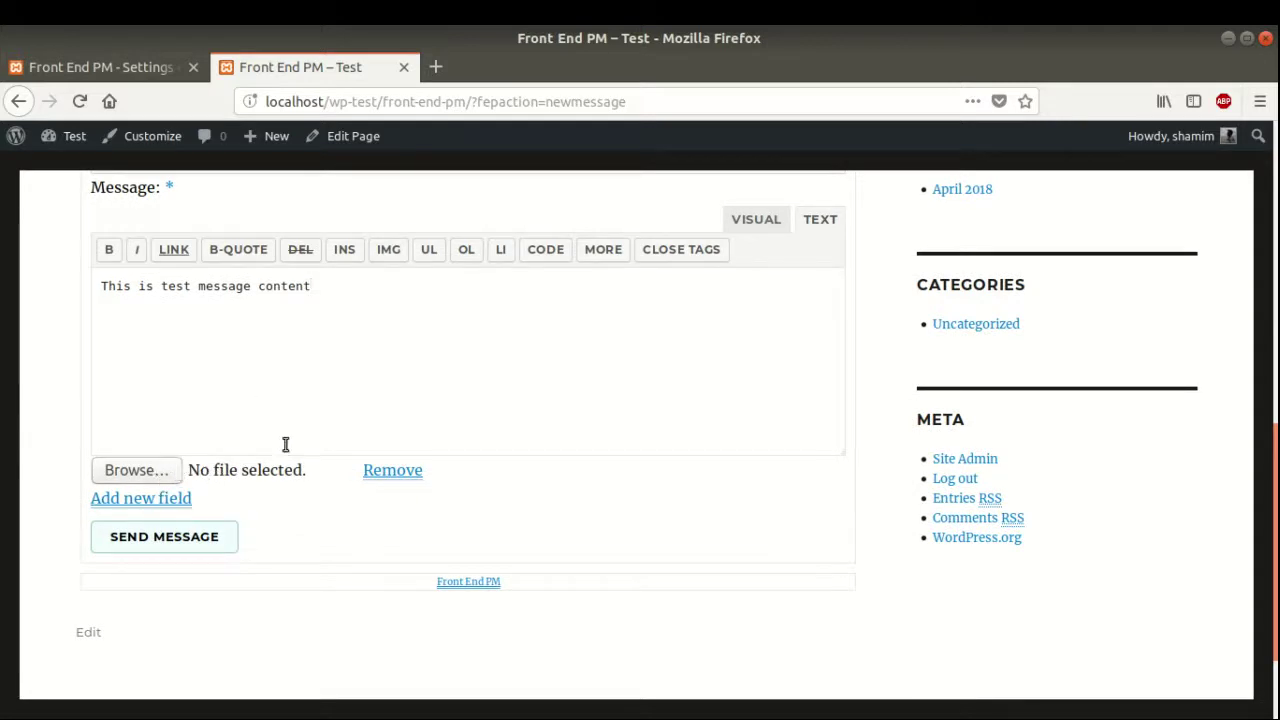
click(195, 538)
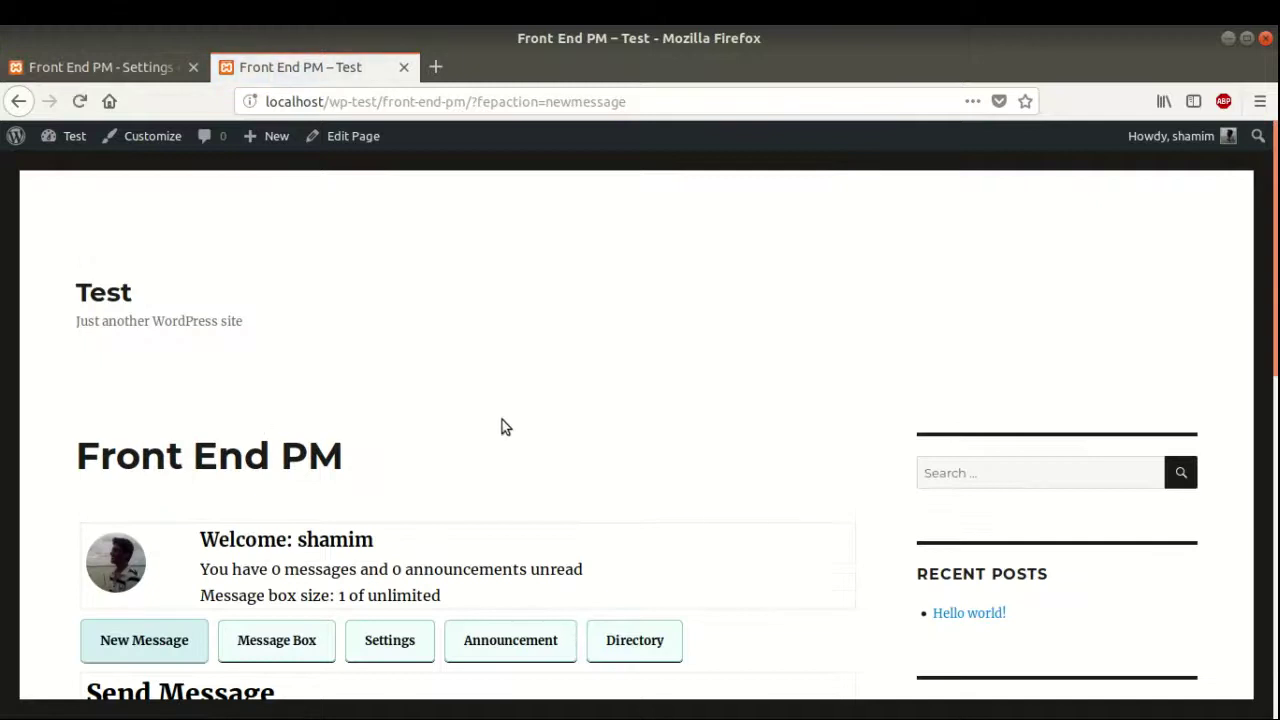
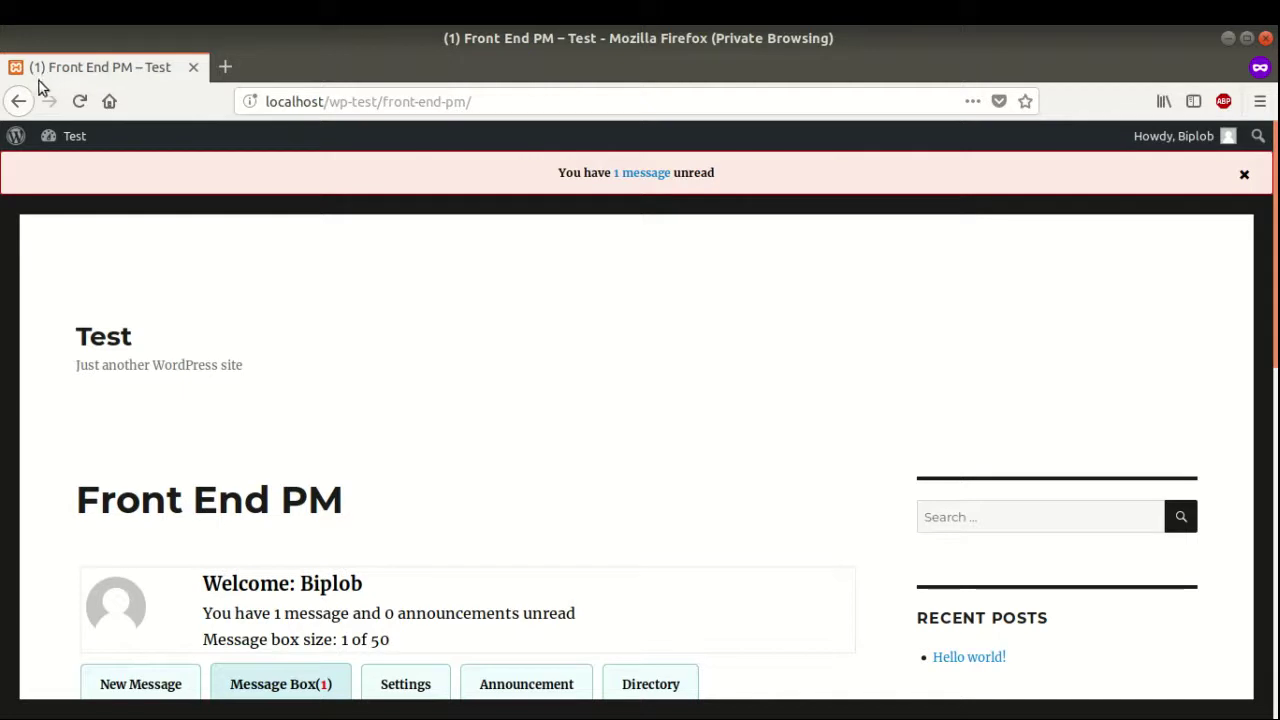
Check the recipient's message box in the private browsing window for the incoming message and unread notifications.
scroll(497, 357, down, 3)
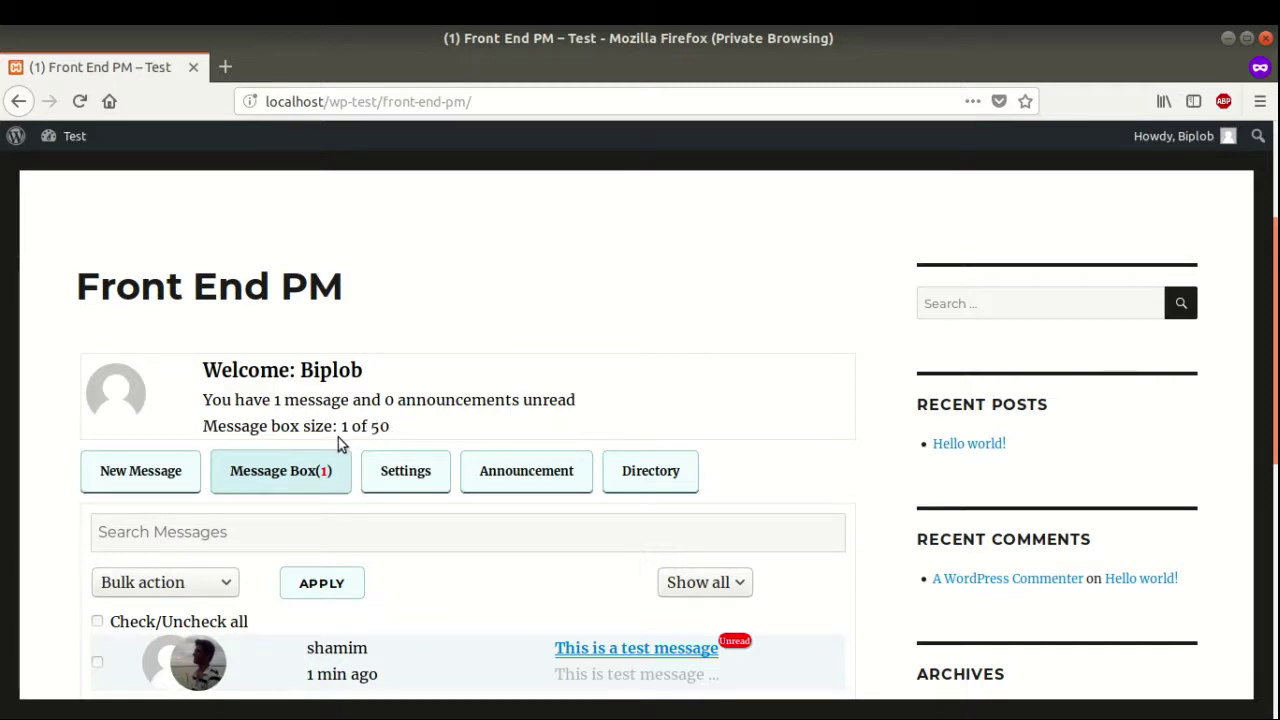
scroll(424, 399, down, 2)
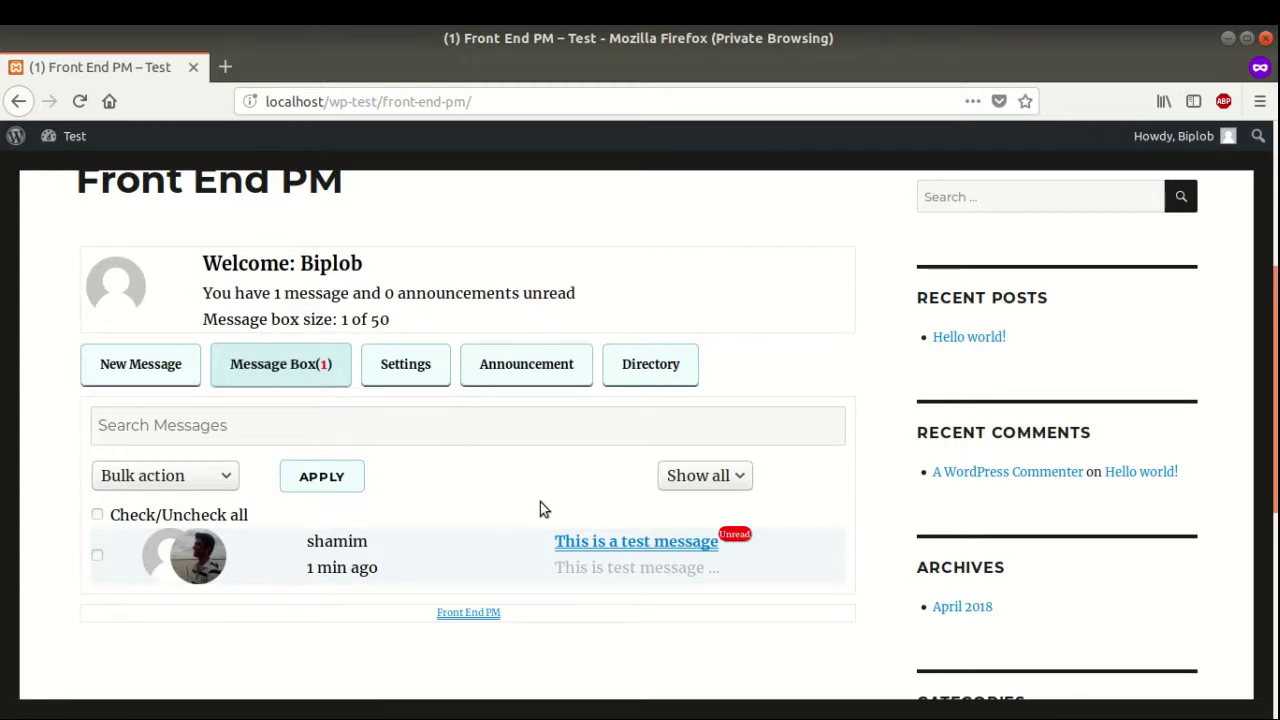
scroll(484, 488, down, 1)
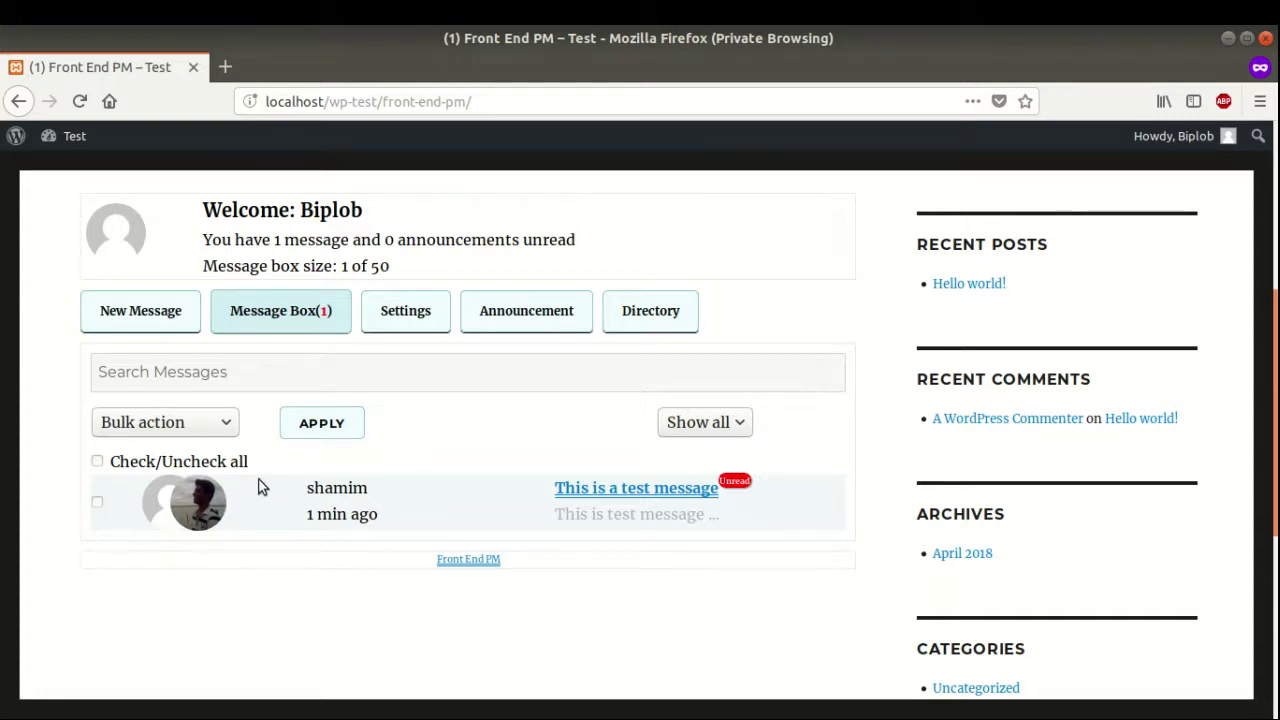
Open "This is a test message" from the recipient's message box and view its conversation and reply form.
scroll(316, 410, down, 2)
click(606, 386)
scroll(605, 392, down, 5)
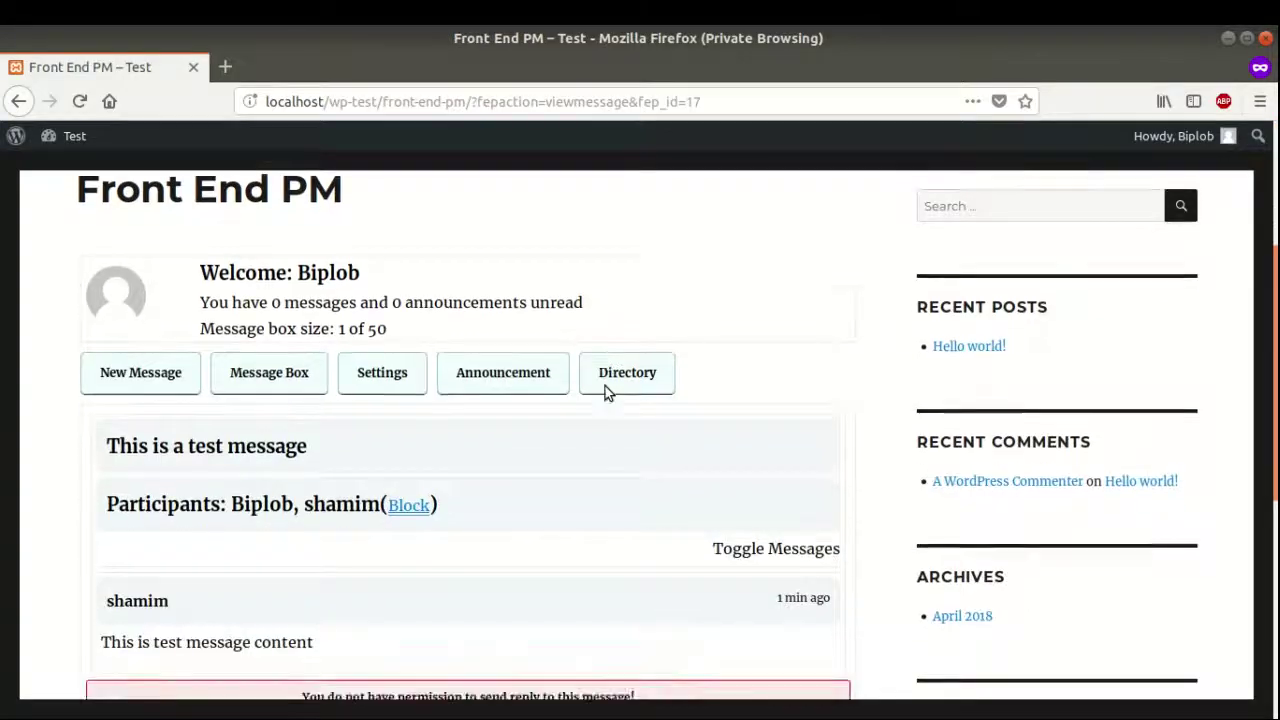
scroll(657, 457, down, 1)
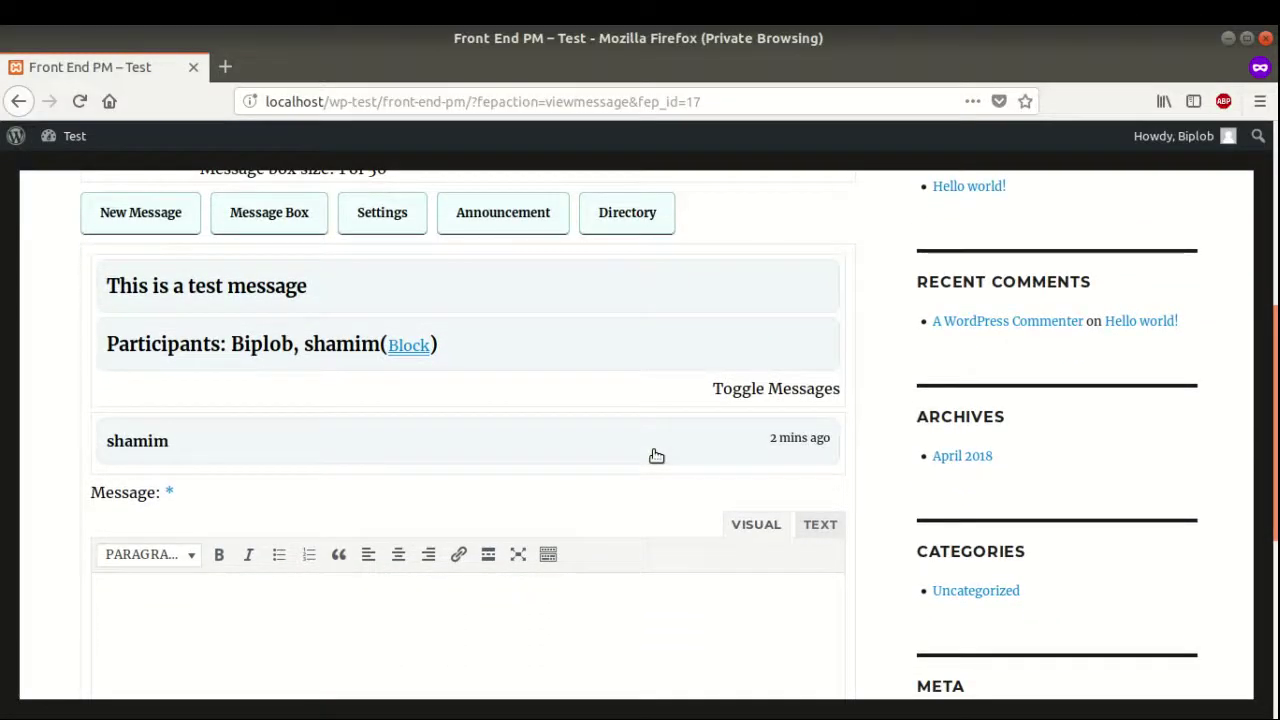
scroll(656, 456, down, 1)
Send "reply of the test message" as the recipient's reply to the test message.
click(274, 386)
scroll(450, 425, down, 1)
click(341, 541)
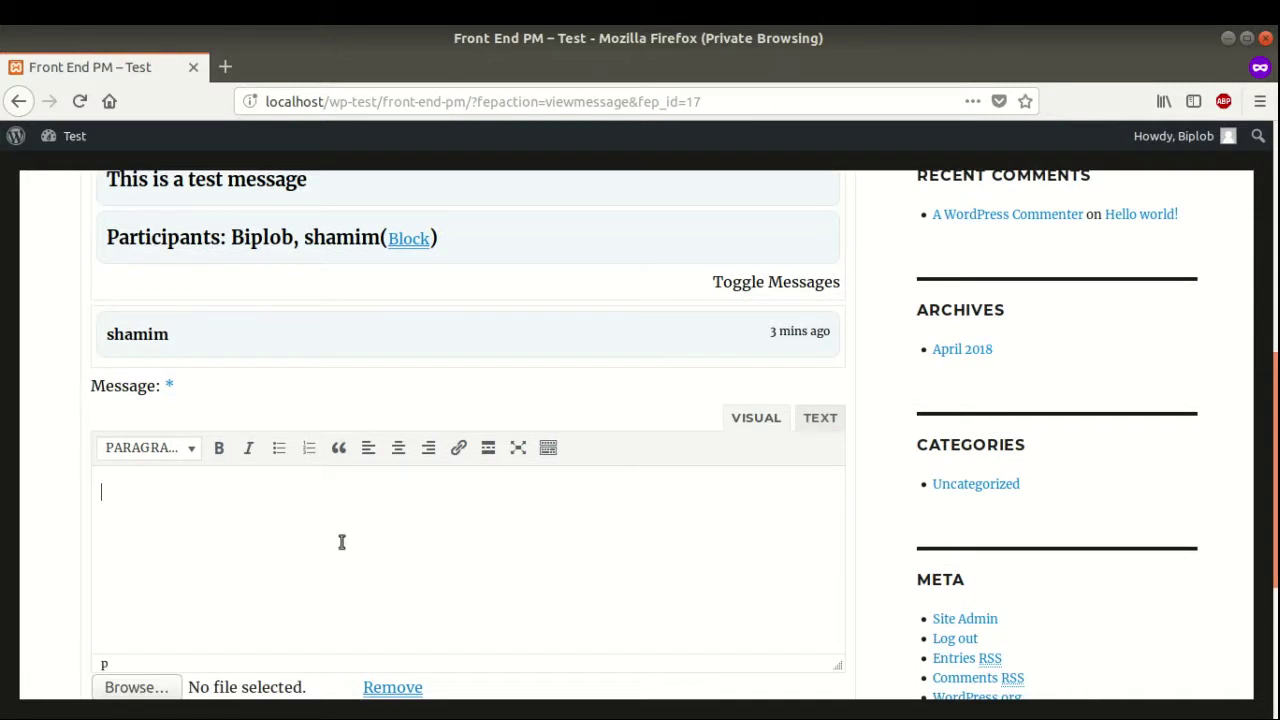
text(reply of the test message)
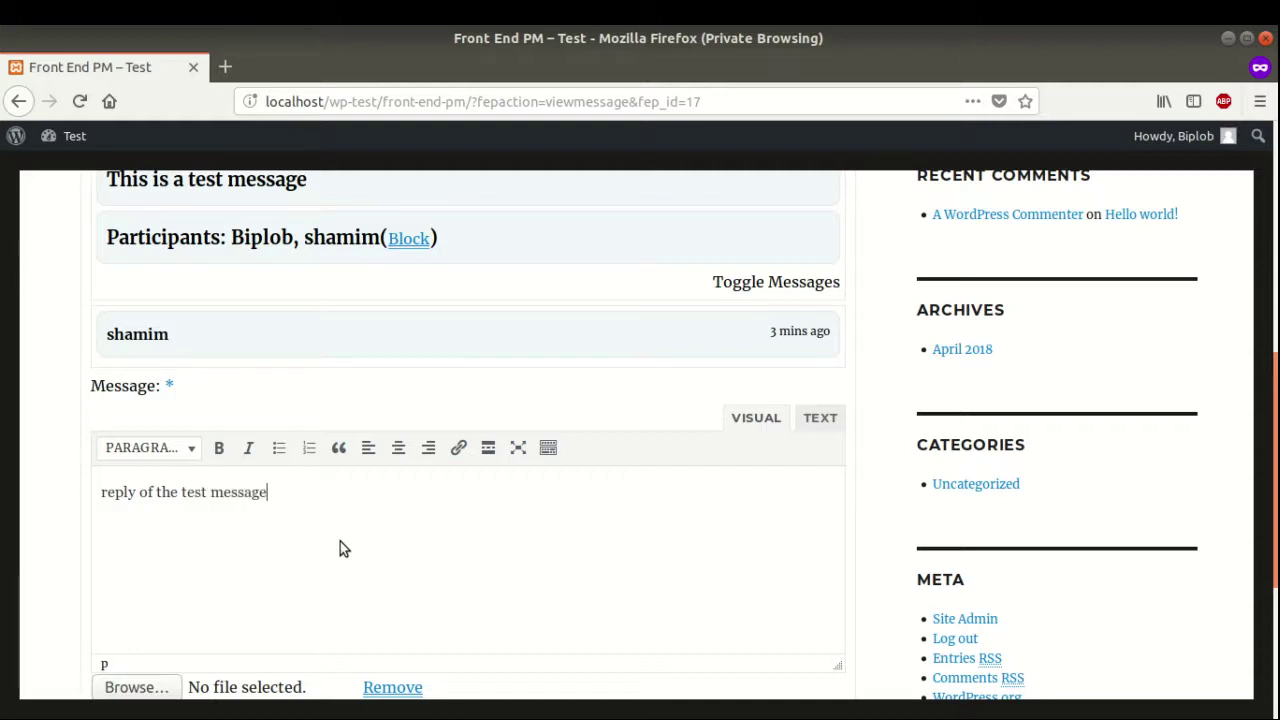
scroll(340, 541, down, 2)
click(150, 646)
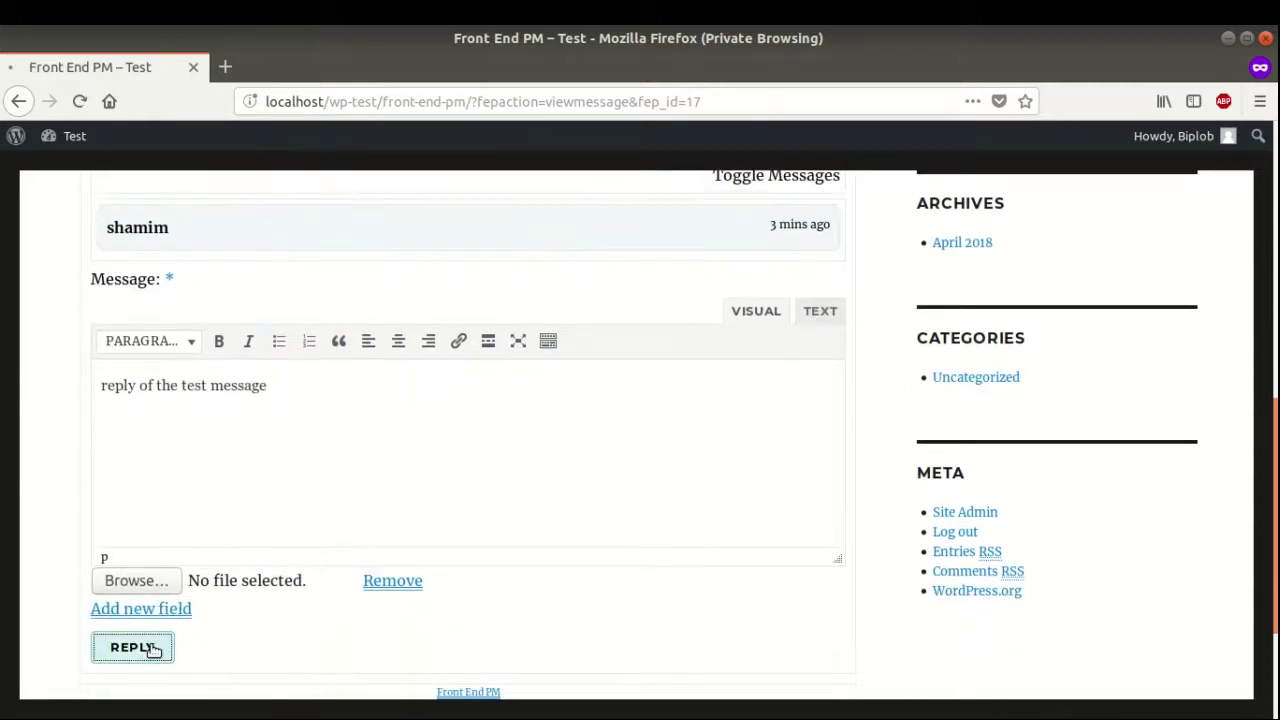
scroll(262, 560, down, 6)
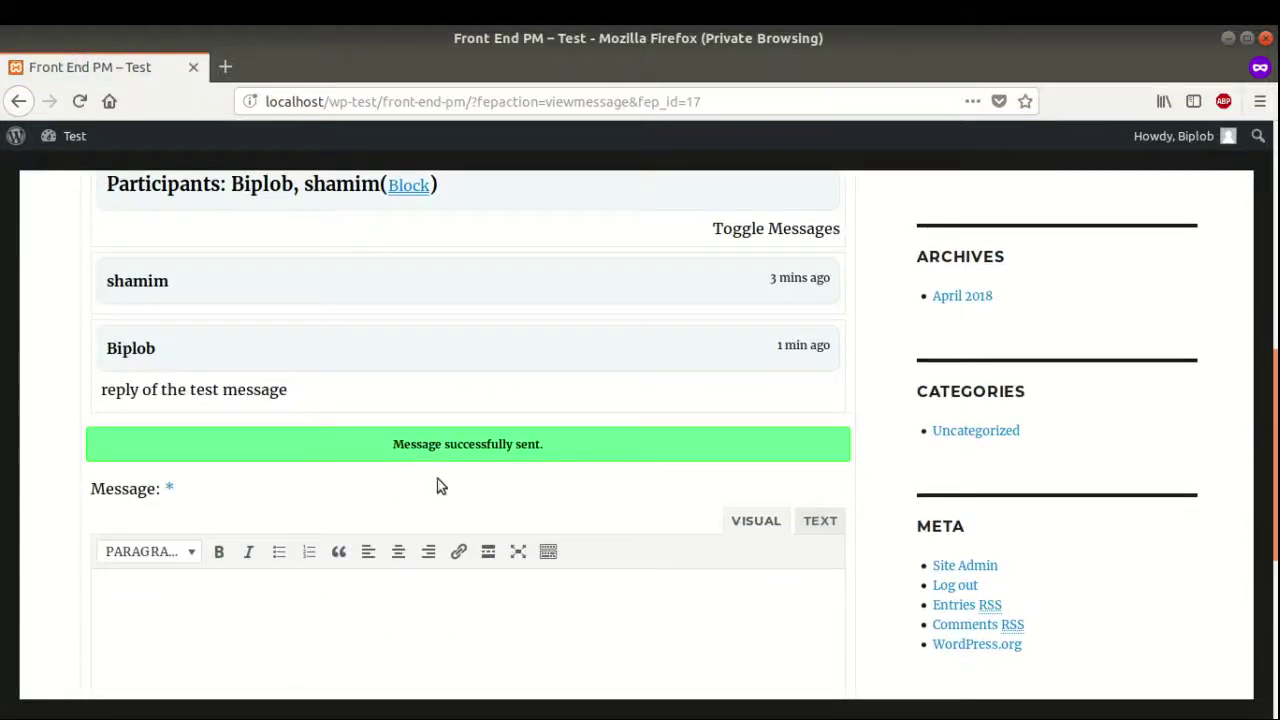
Switch back to the administrator's browser window and check the message box and unread notifications for the reply.
click(29, 62)
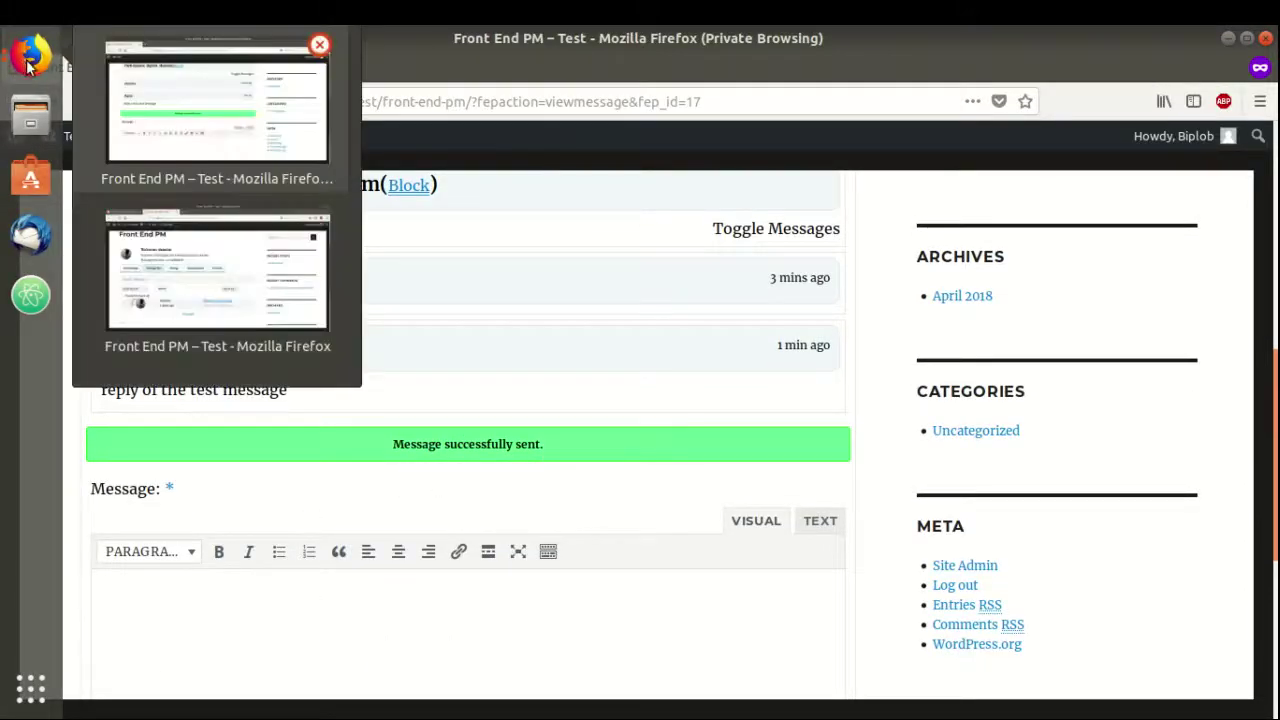
click(176, 287)
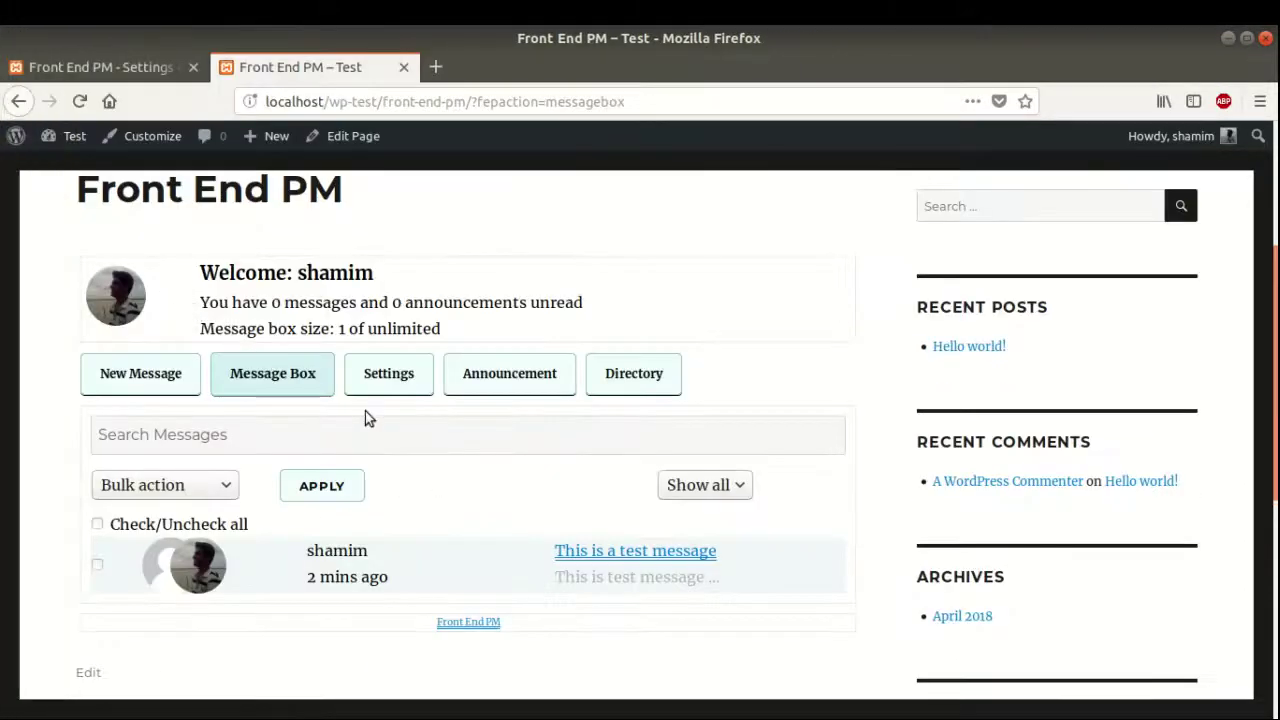
scroll(558, 283, up, 2)
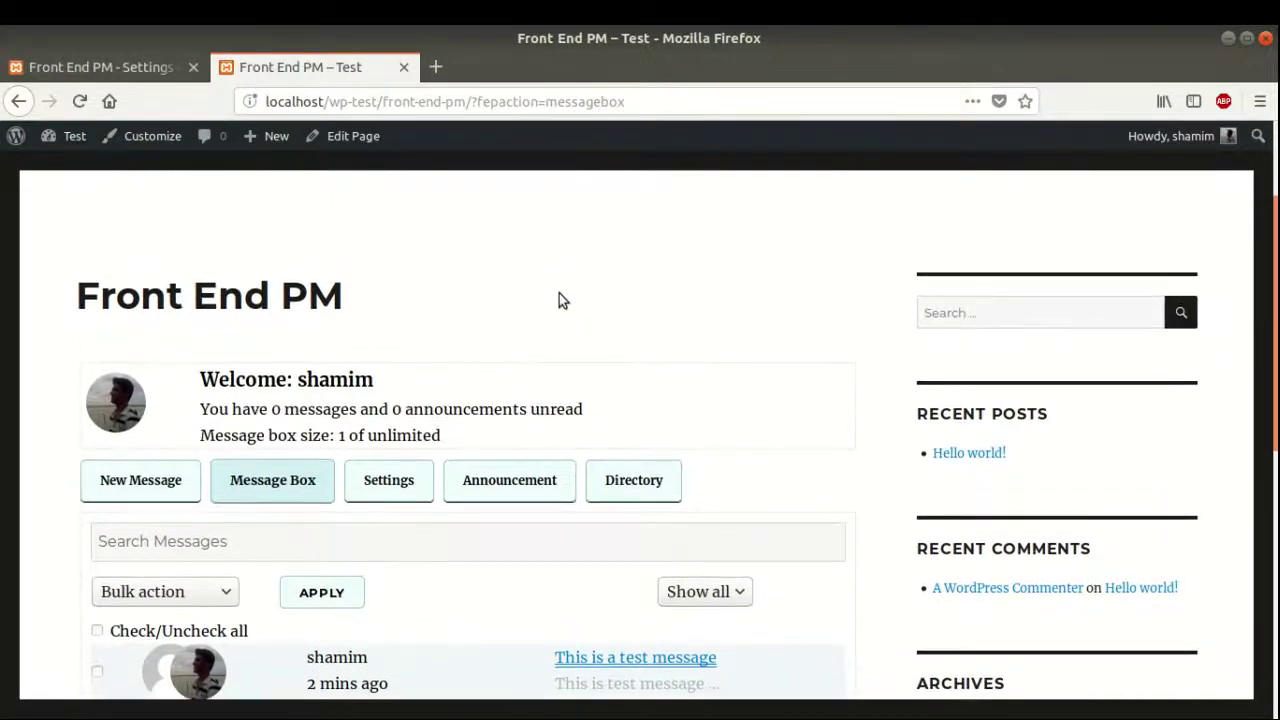
scroll(487, 505, down, 3)
scroll(585, 520, up, 6)
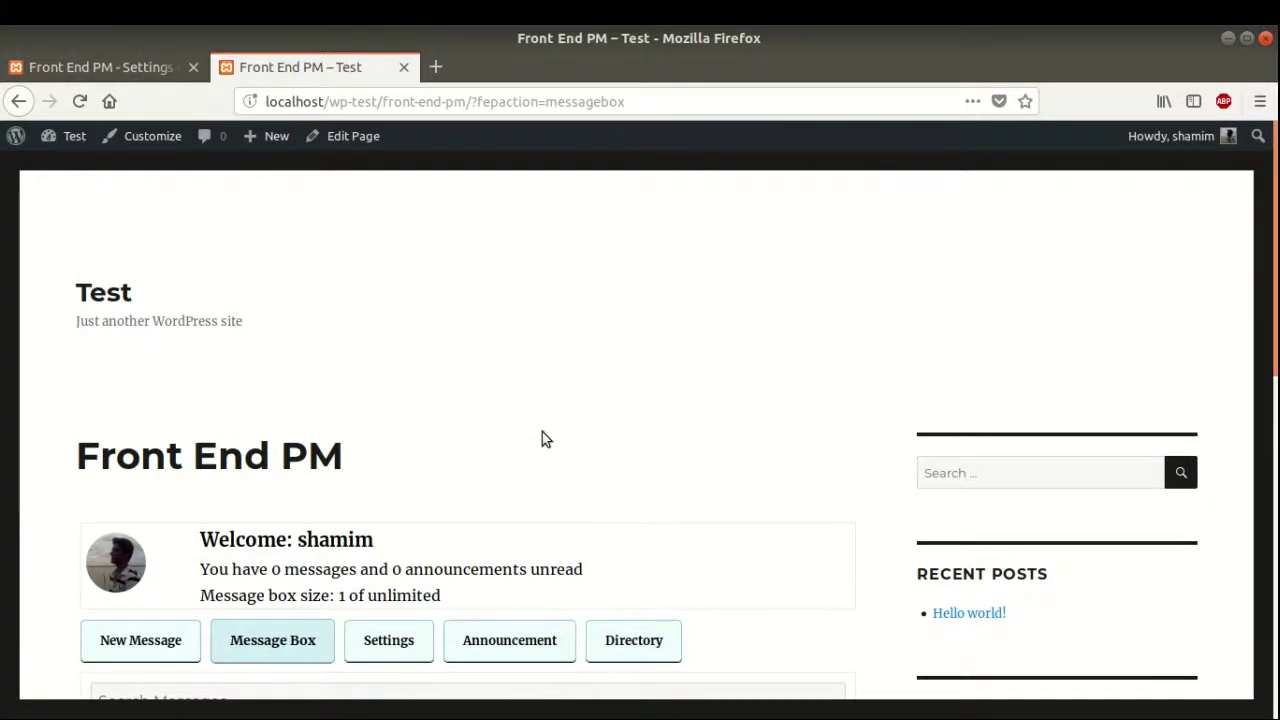
scroll(516, 437, down, 1)
scroll(516, 437, up, 1)
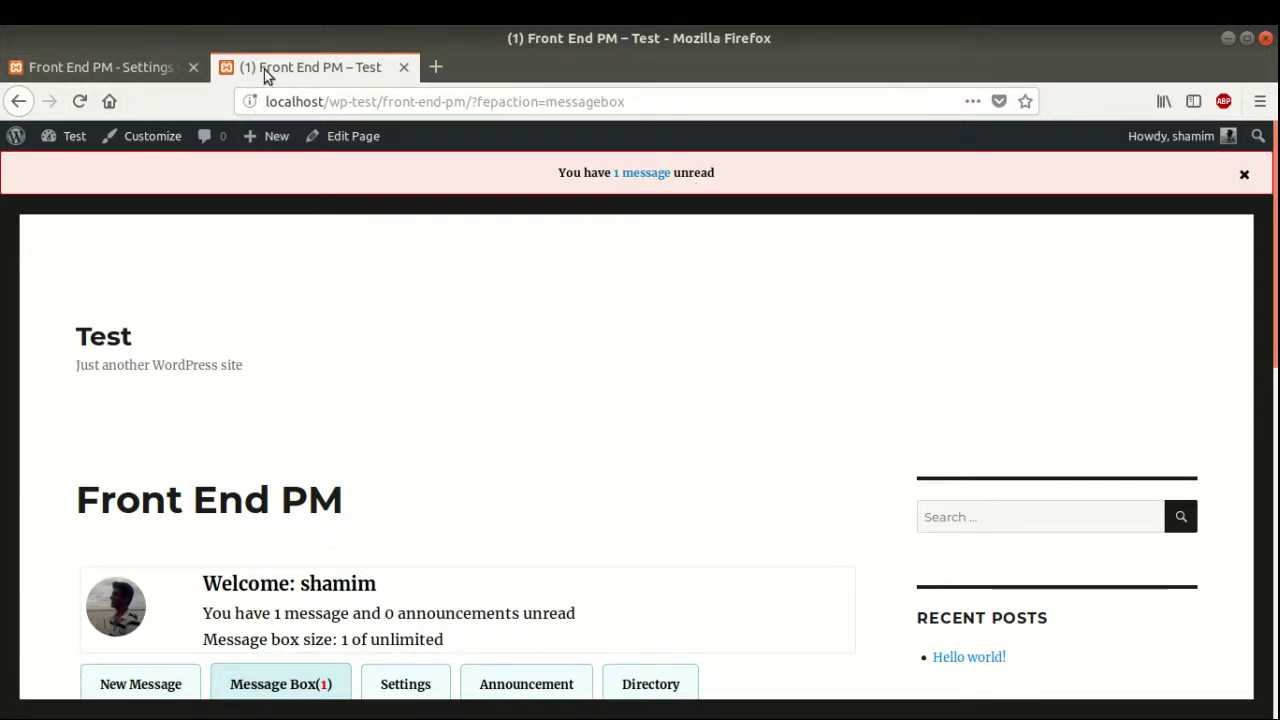
scroll(529, 287, down, 3)
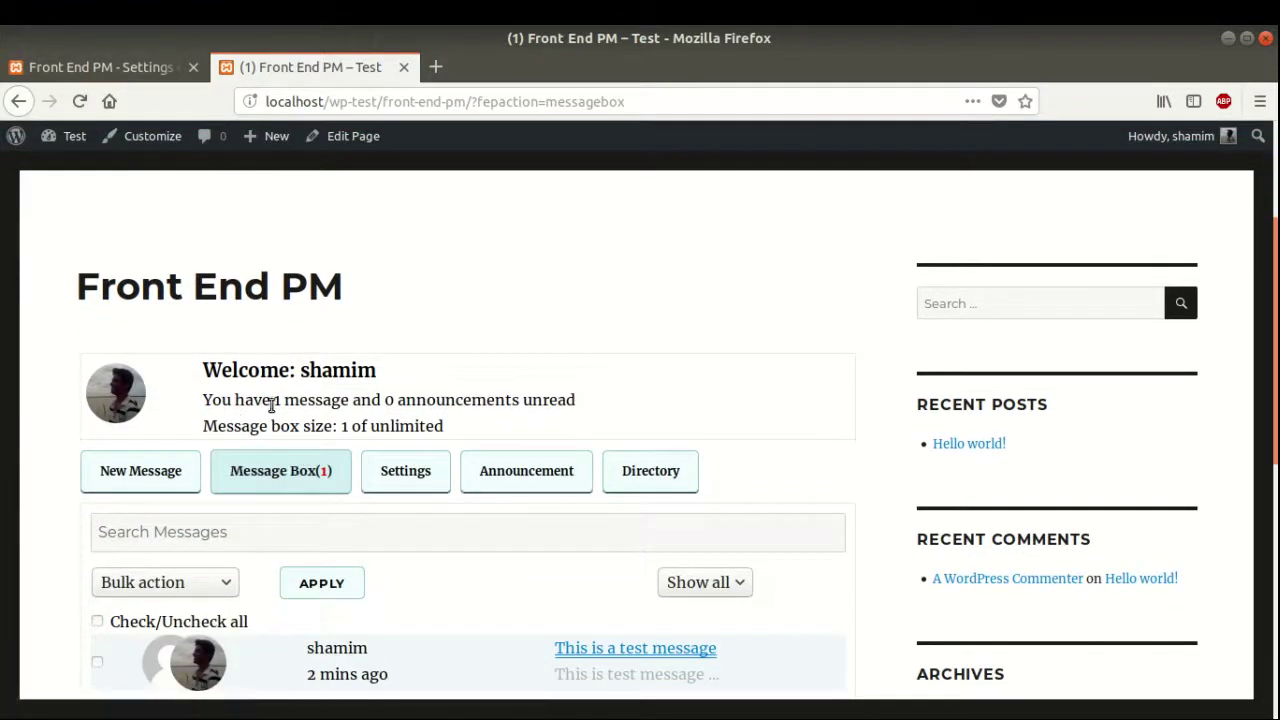
scroll(669, 363, down, 2)
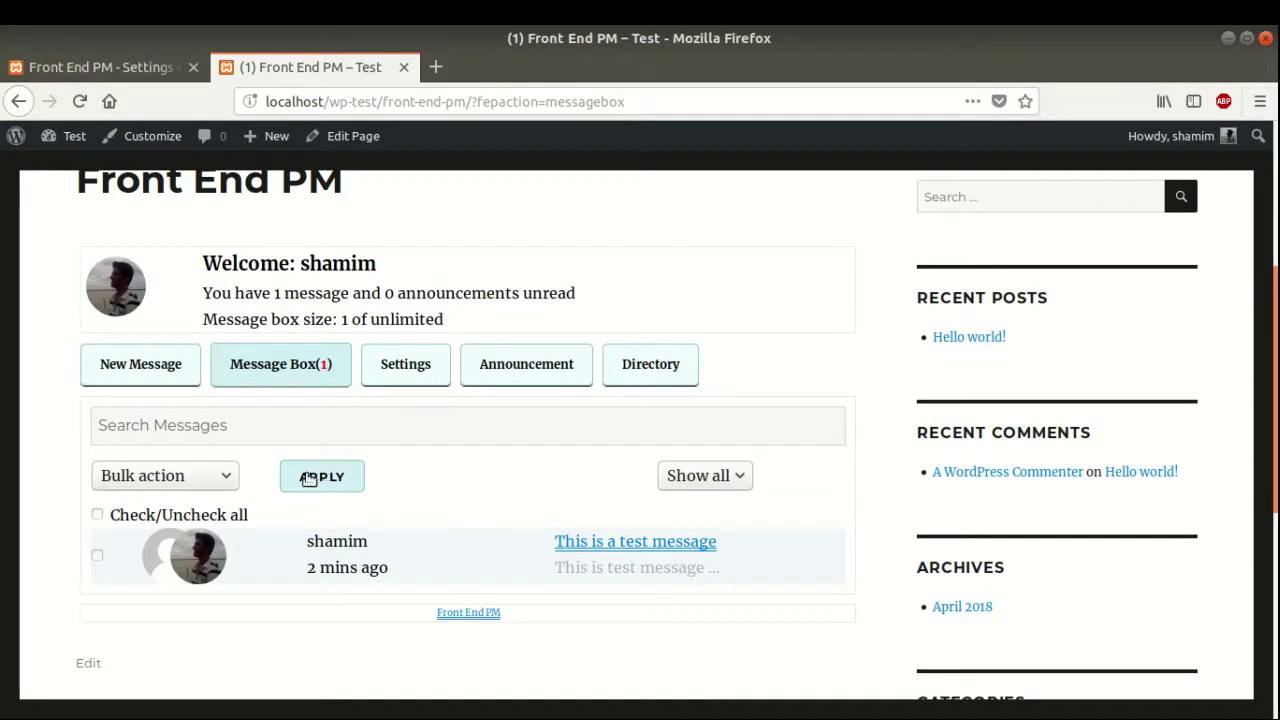
Refresh the administrator's message box and open "RE: This is a test message" to read the recipient's reply in the conversation.
scroll(258, 420, up, 2)
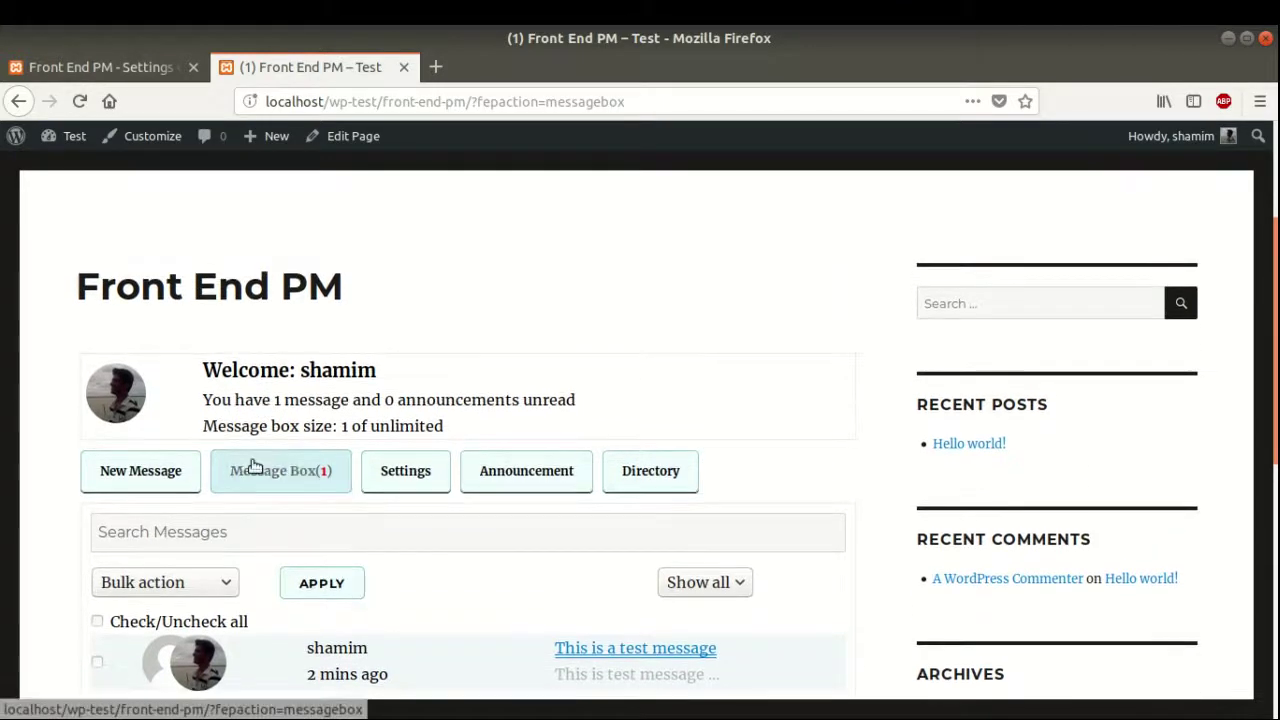
click(257, 466)
scroll(472, 312, down, 6)
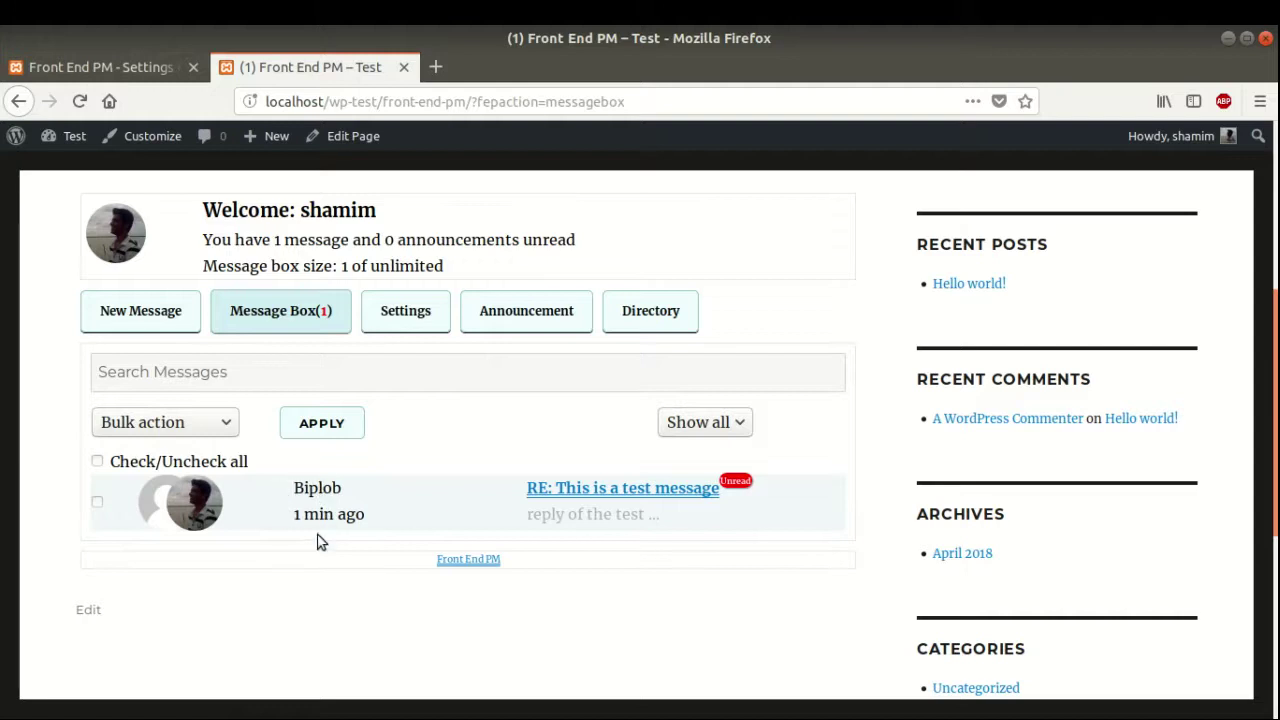
click(571, 489)
scroll(566, 446, down, 7)
scroll(566, 441, down, 3)
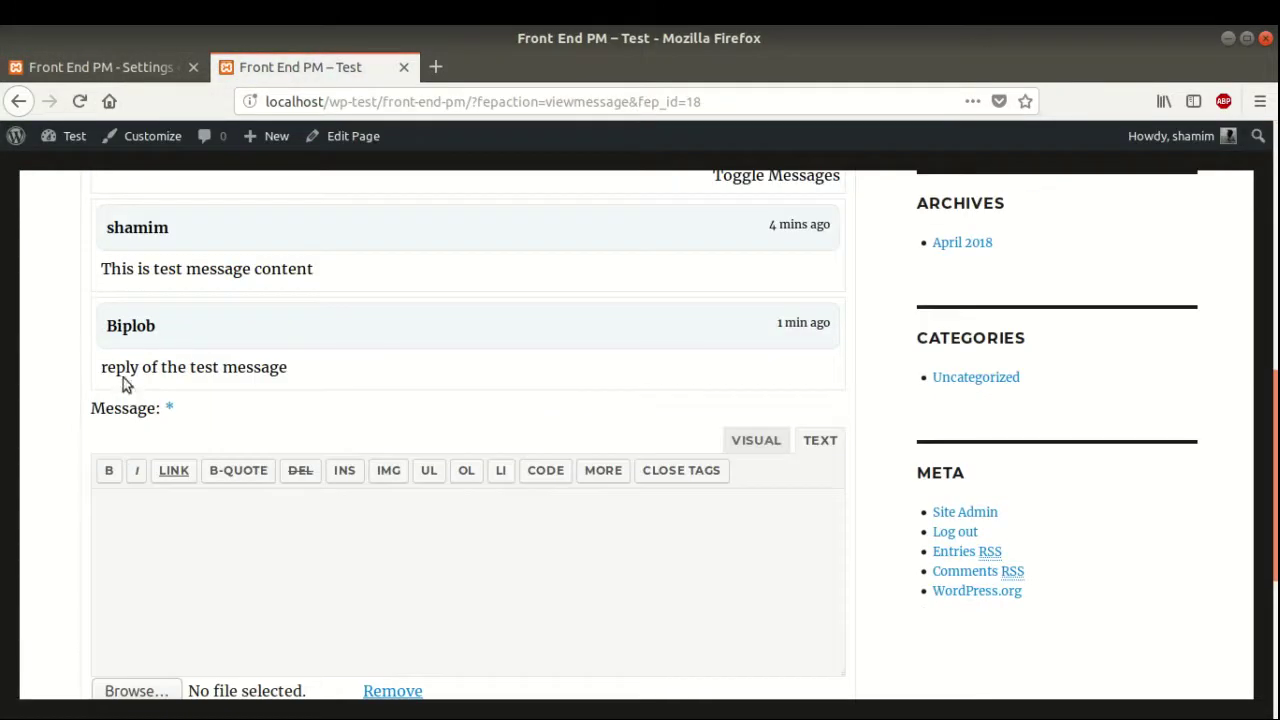
scroll(491, 387, up, 6)
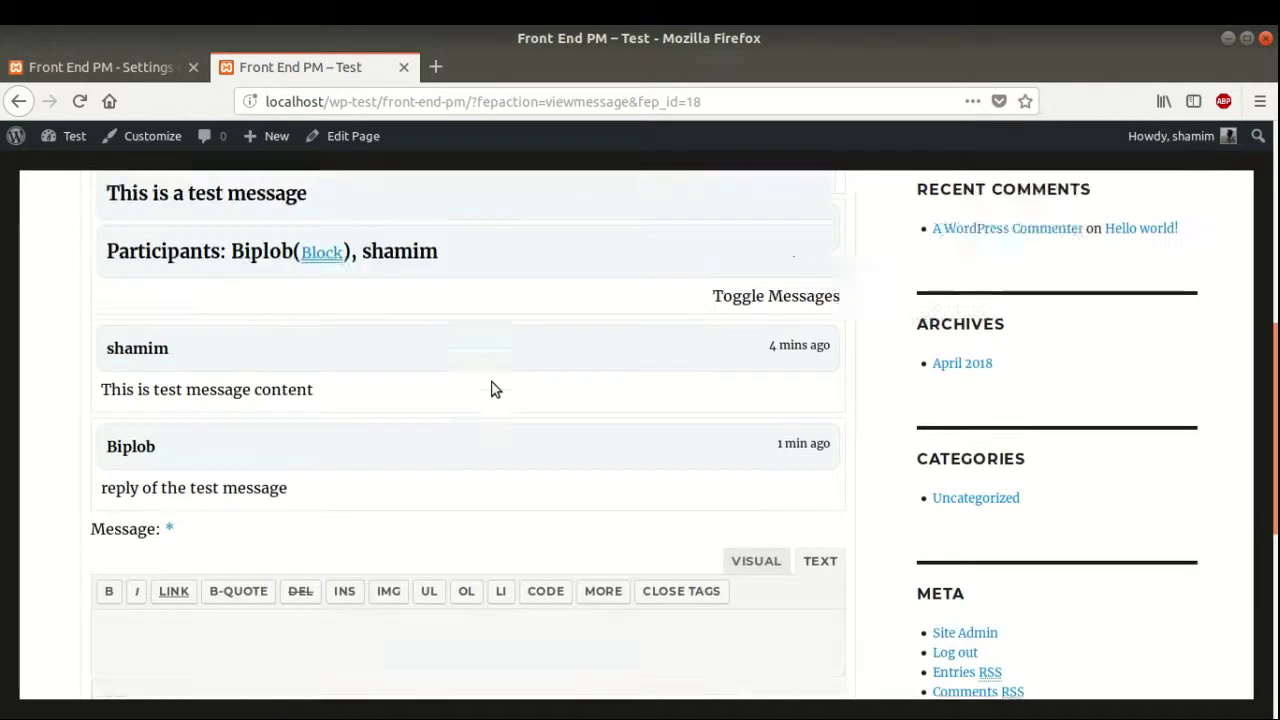
View the administrator's front-end messaging preferences and return to the message box.
click(397, 332)
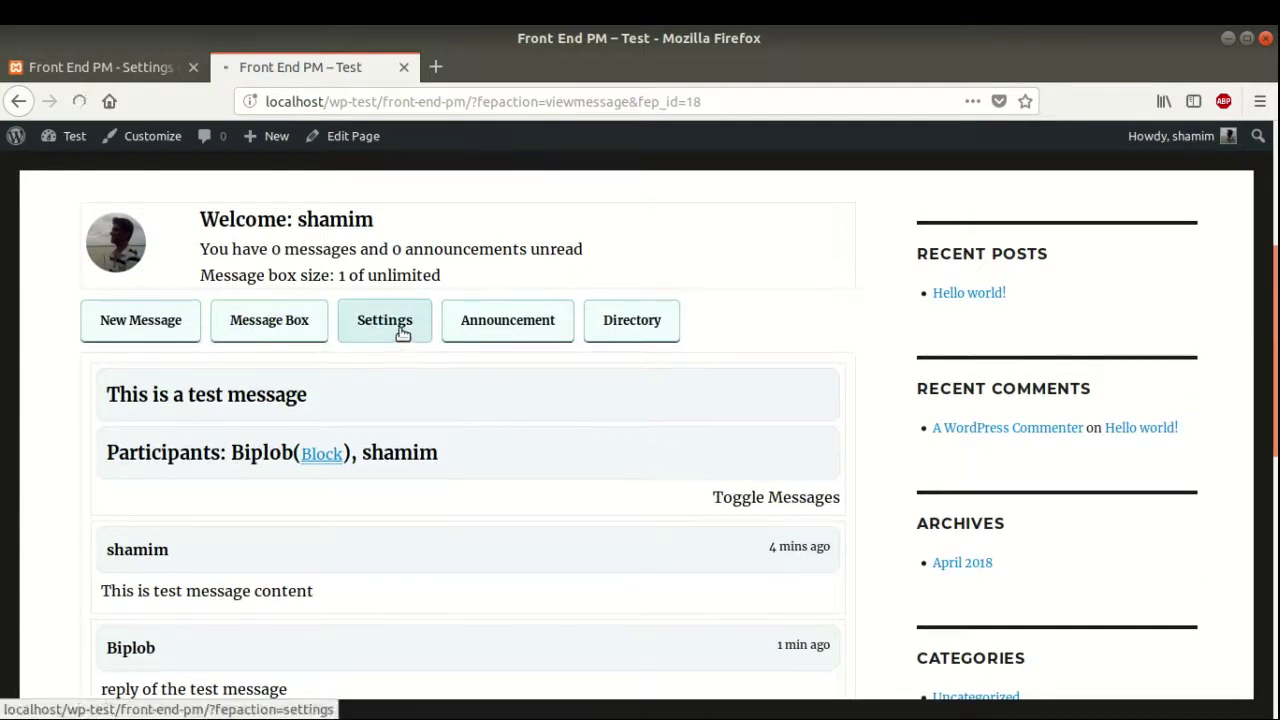
scroll(397, 338, down, 5)
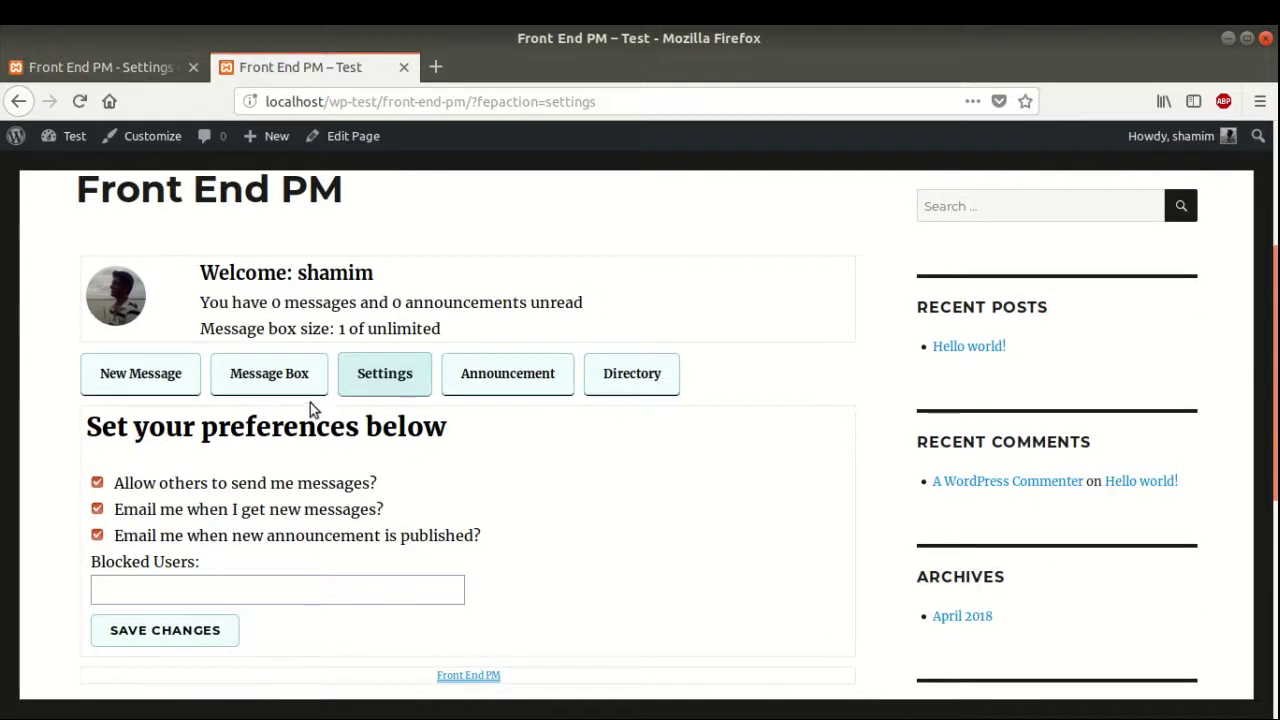
click(276, 365)
scroll(378, 323, down, 7)
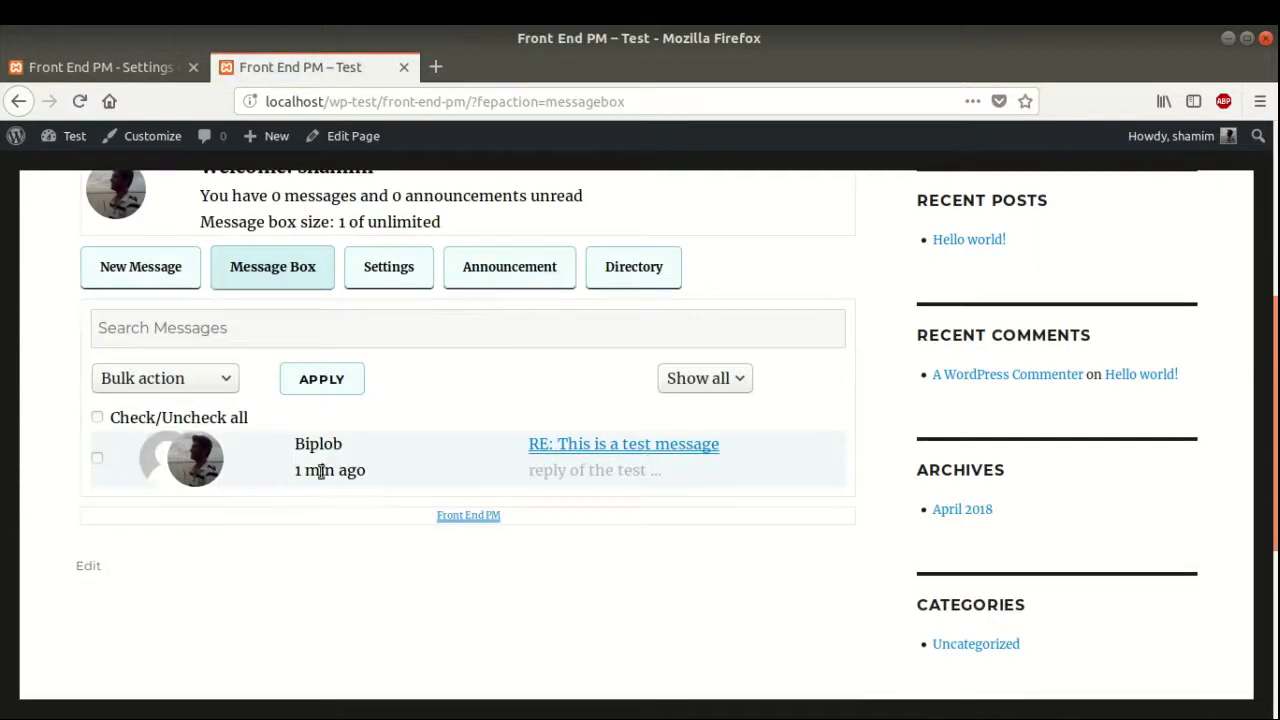
Add the other user to Blocked Users in the front-end messaging preferences and save the changes.
click(400, 283)
scroll(399, 287, down, 5)
click(223, 425)
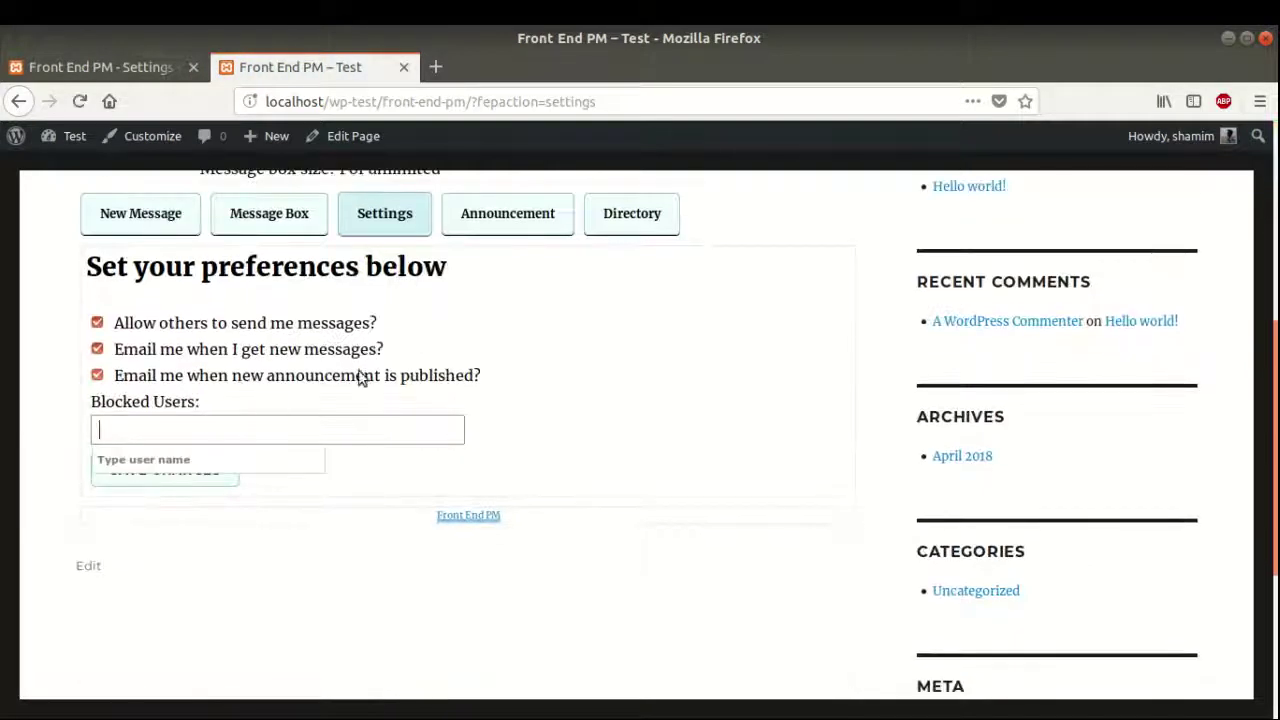
text(bi)
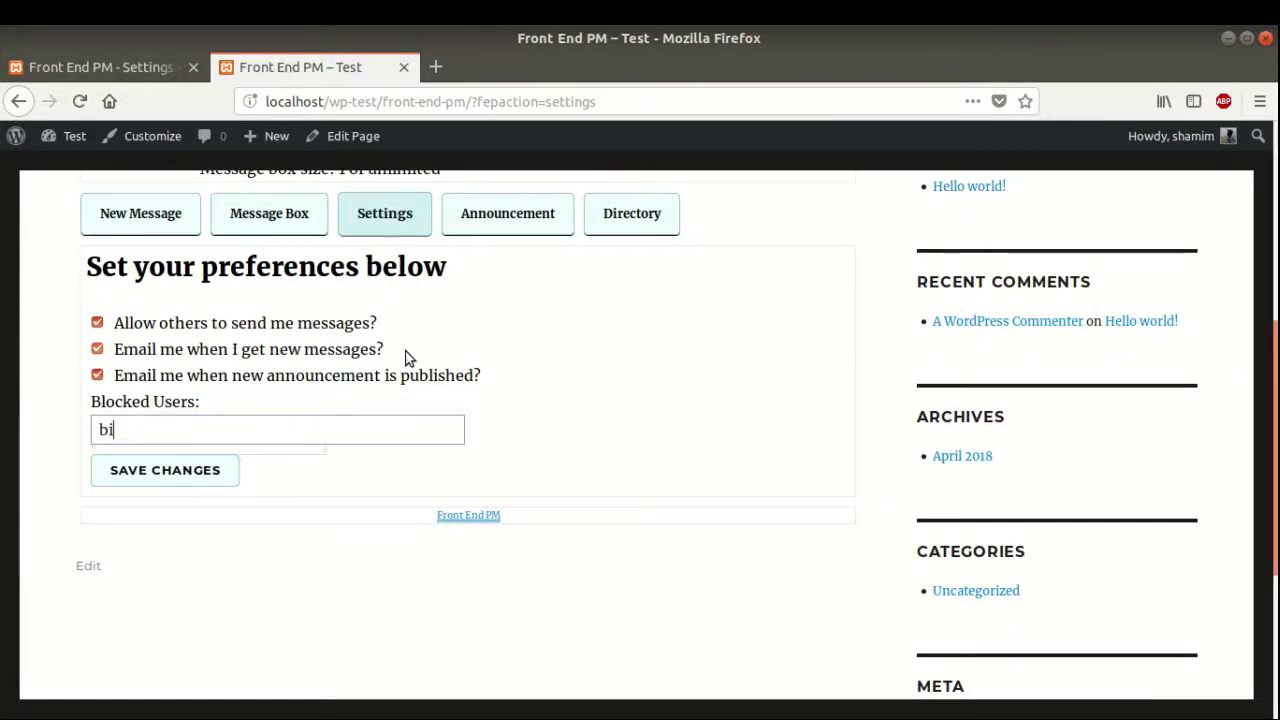
click(182, 458)
click(194, 481)
scroll(314, 443, down, 5)
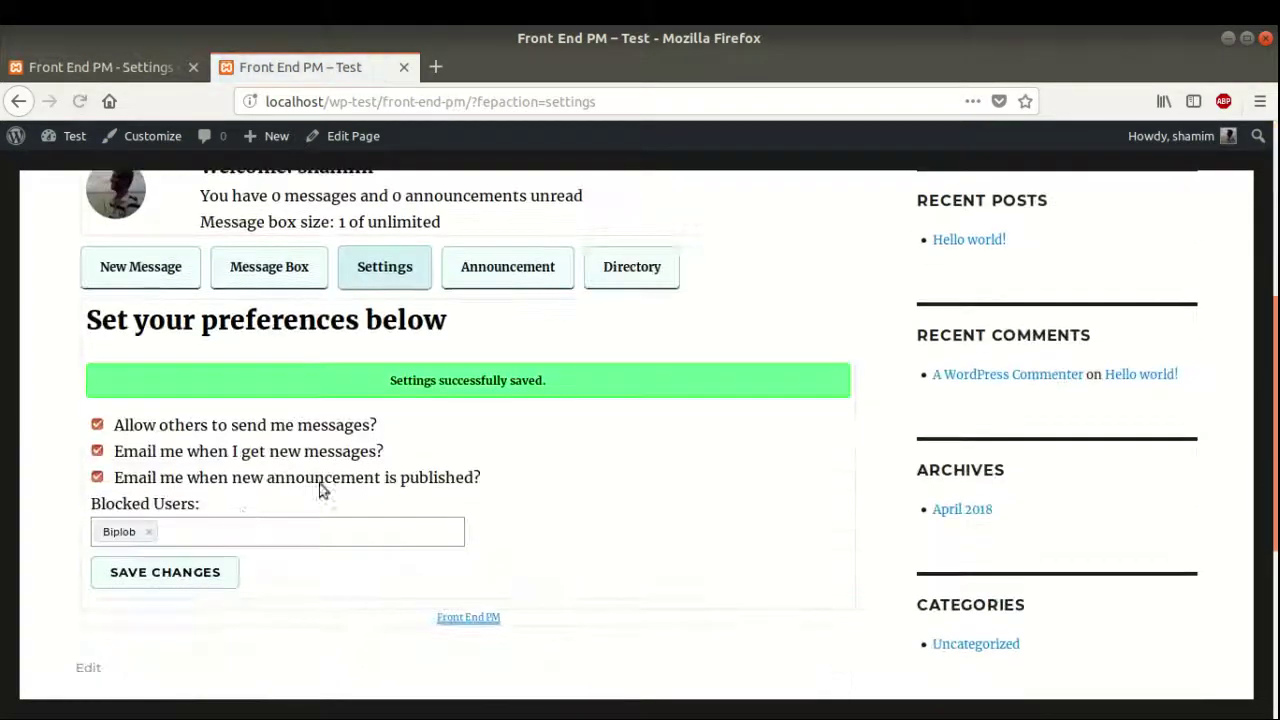
Remove the other user from Blocked Users and save the preferences.
click(150, 533)
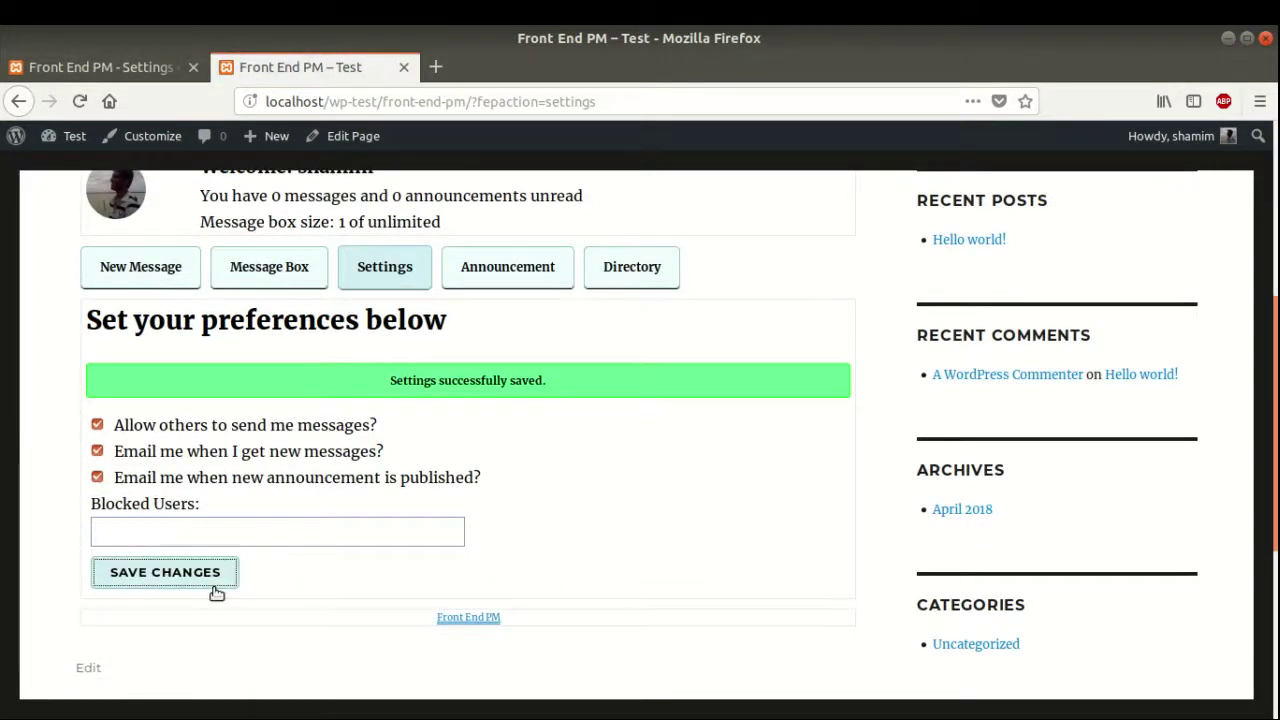
click(212, 583)
scroll(280, 525, down, 2)
scroll(280, 525, down, 2)
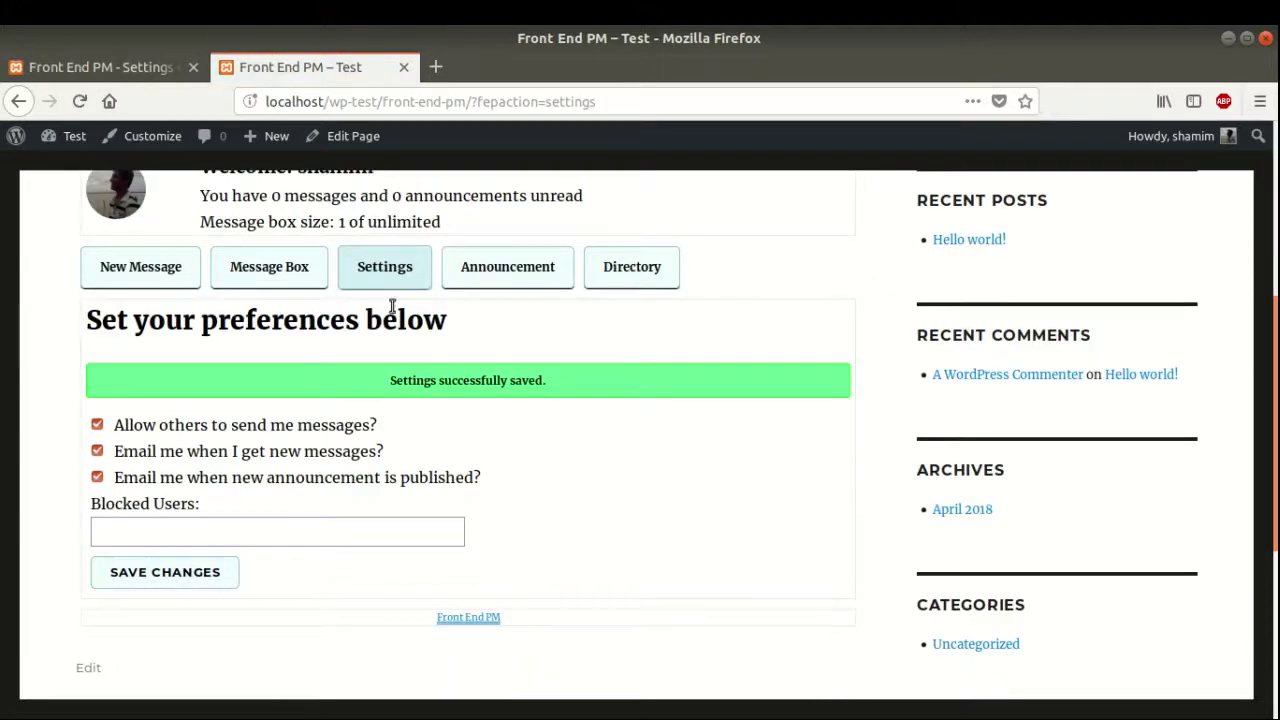
Open "RE: This is a test message" from the message box and block the other participant within the conversation.
click(282, 280)
scroll(608, 543, down, 3)
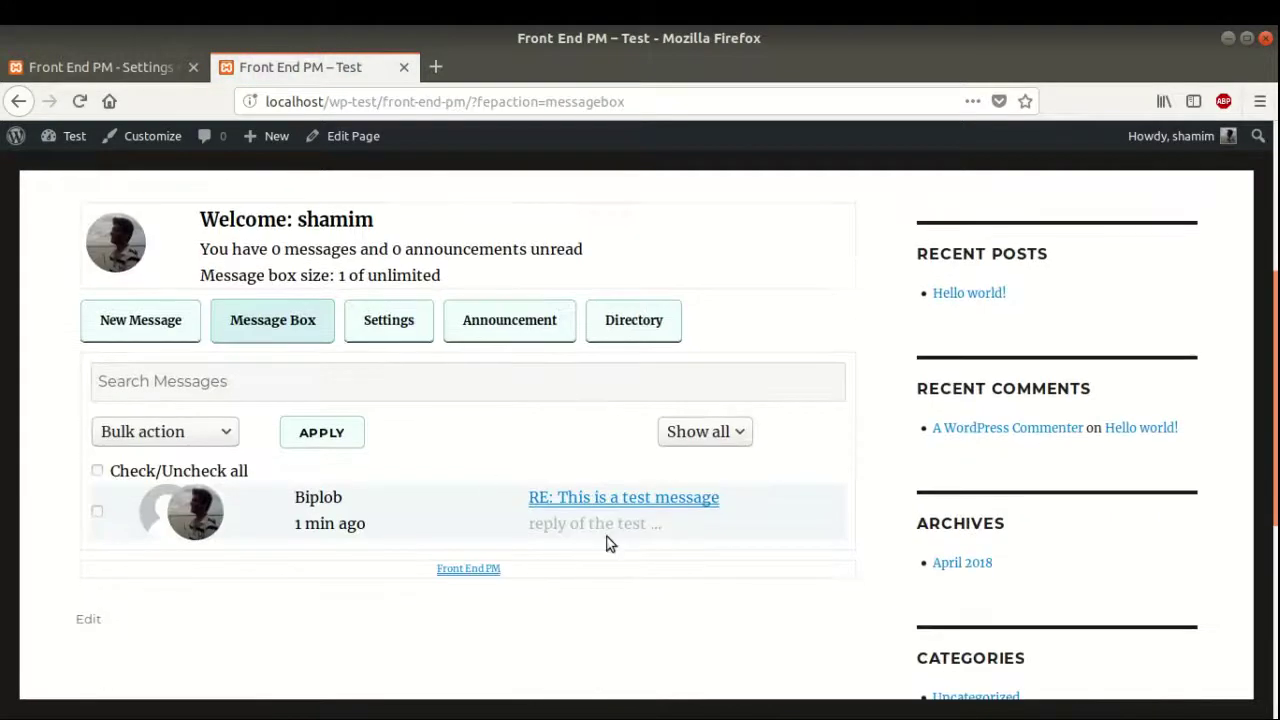
click(587, 503)
scroll(585, 500, down, 5)
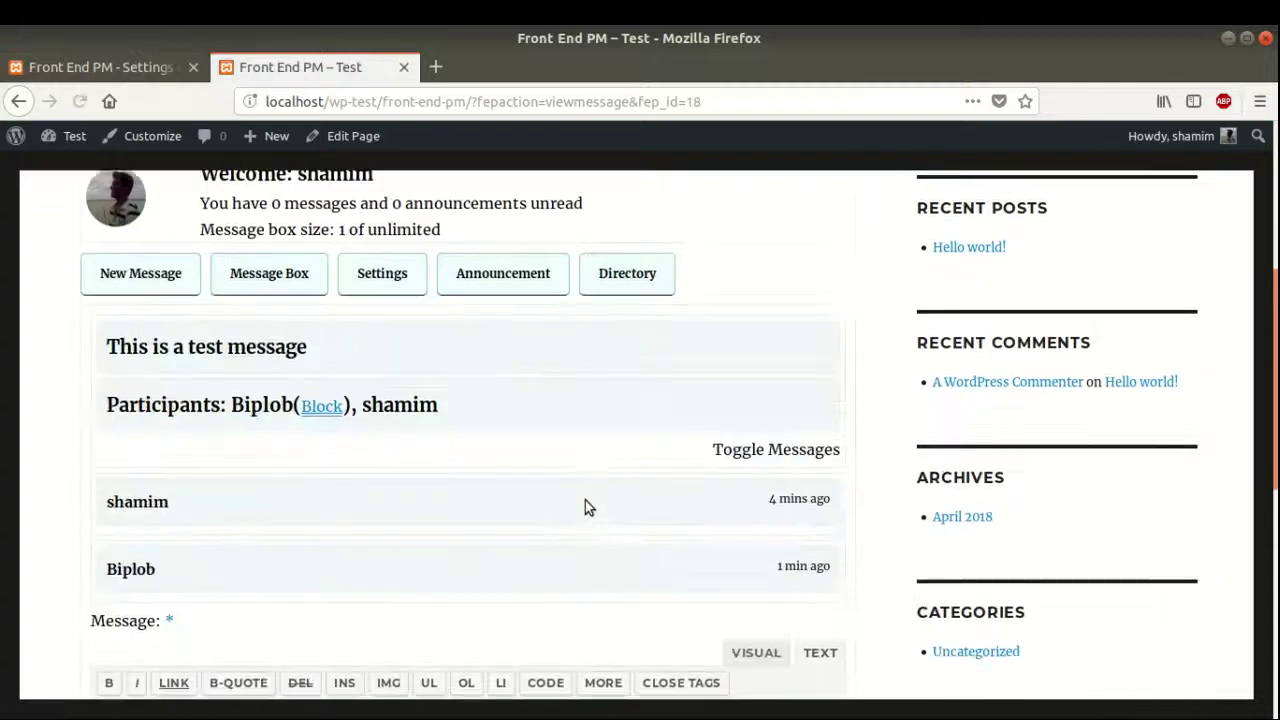
scroll(214, 280, up, 3)
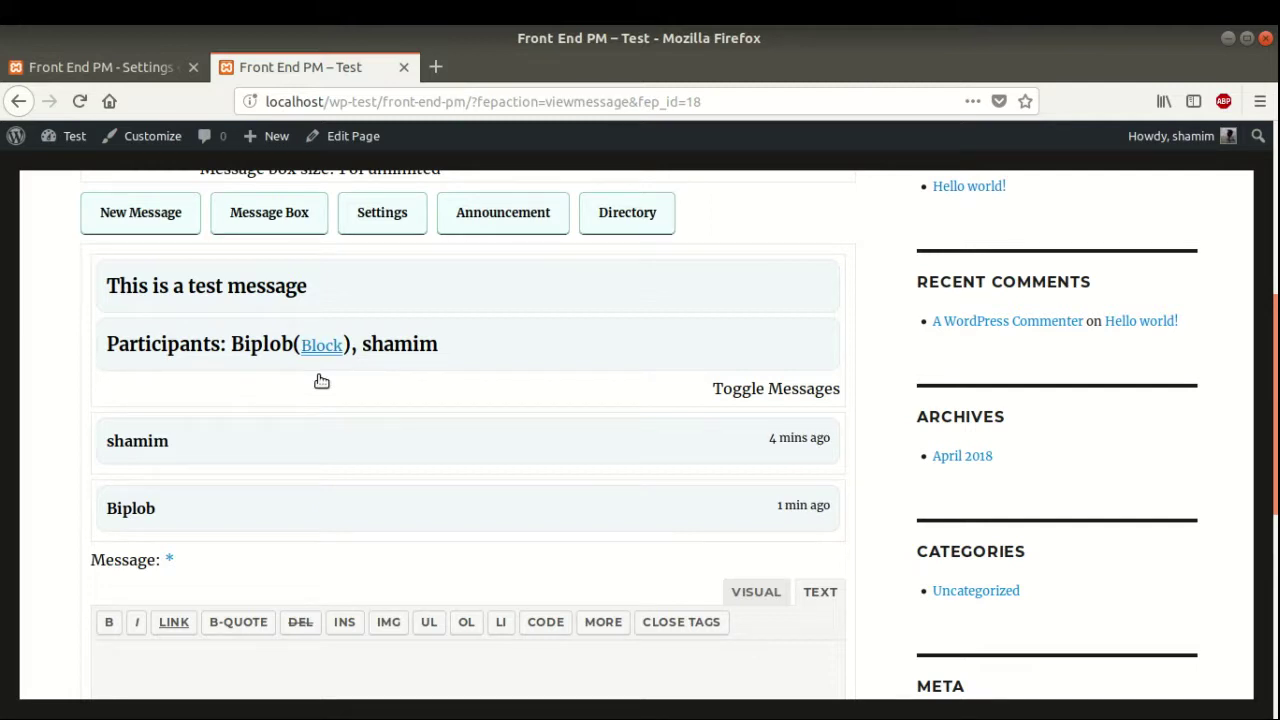
click(322, 347)
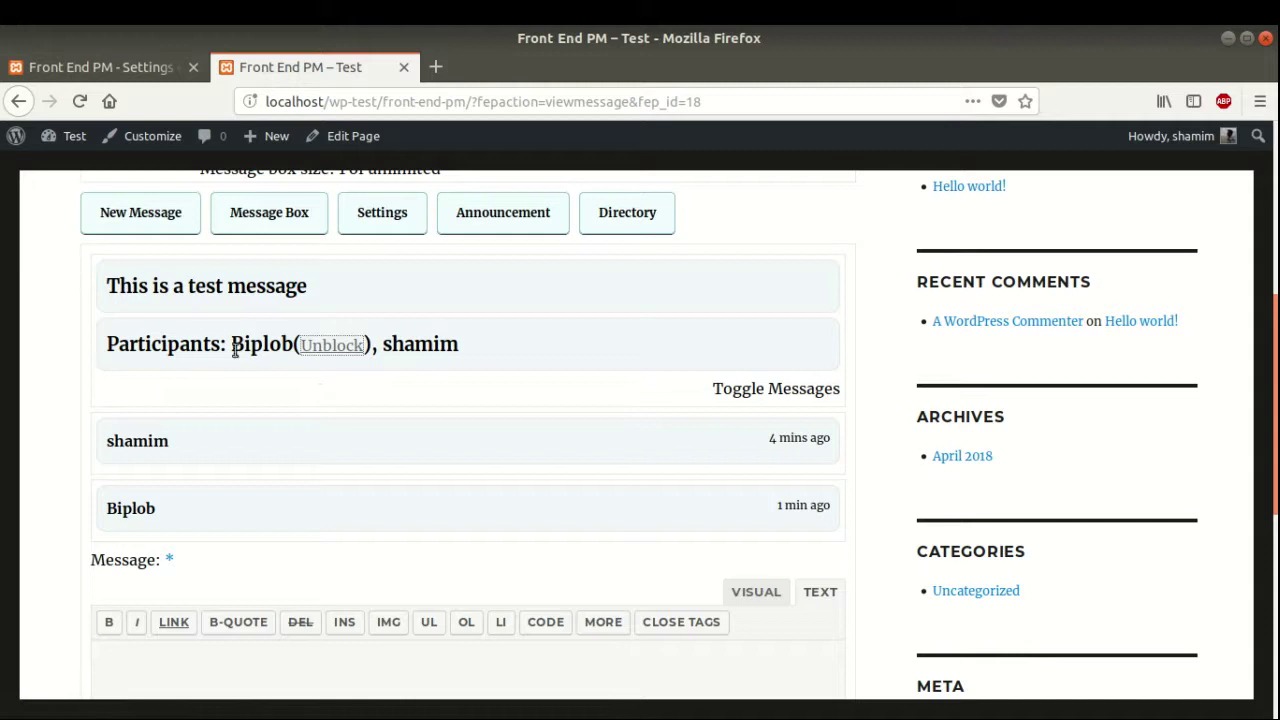
Check the Blocked Users list in the front-end messaging preferences.
scroll(260, 350, up, 2)
click(383, 320)
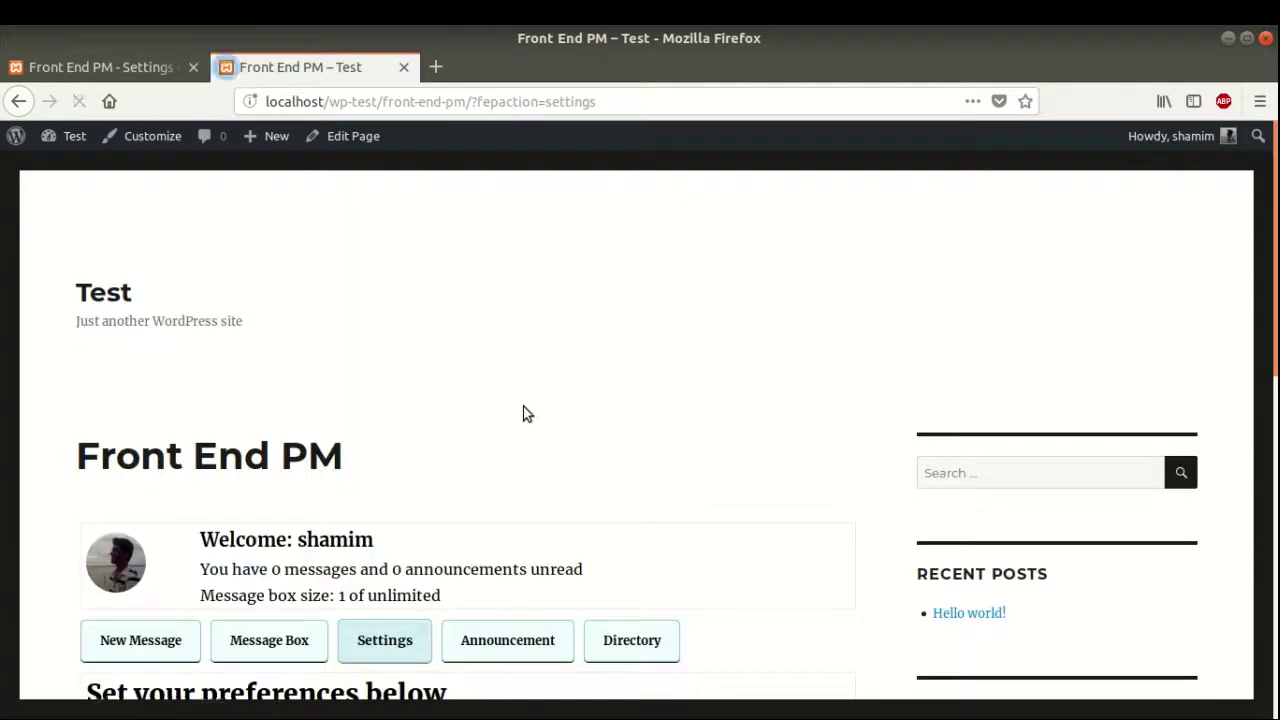
scroll(515, 420, down, 5)
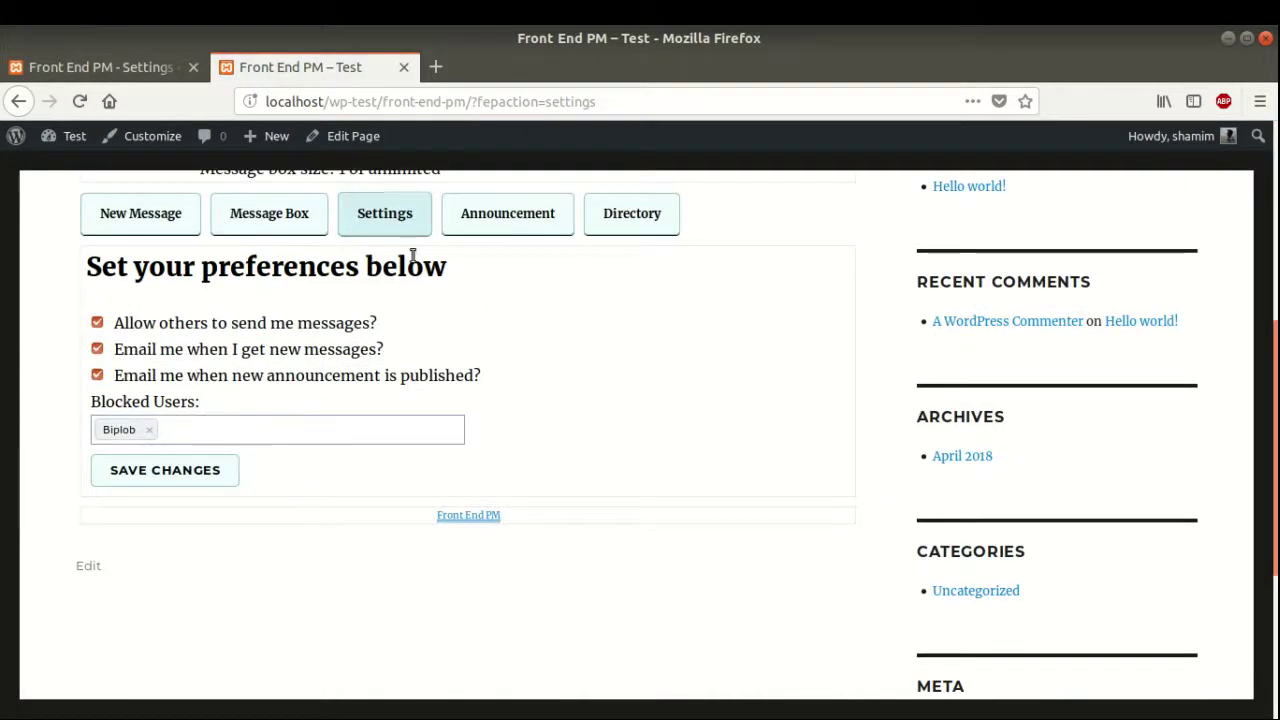
Unblock the other user from the directory and check the Blocked Users field in the messaging preferences.
click(632, 214)
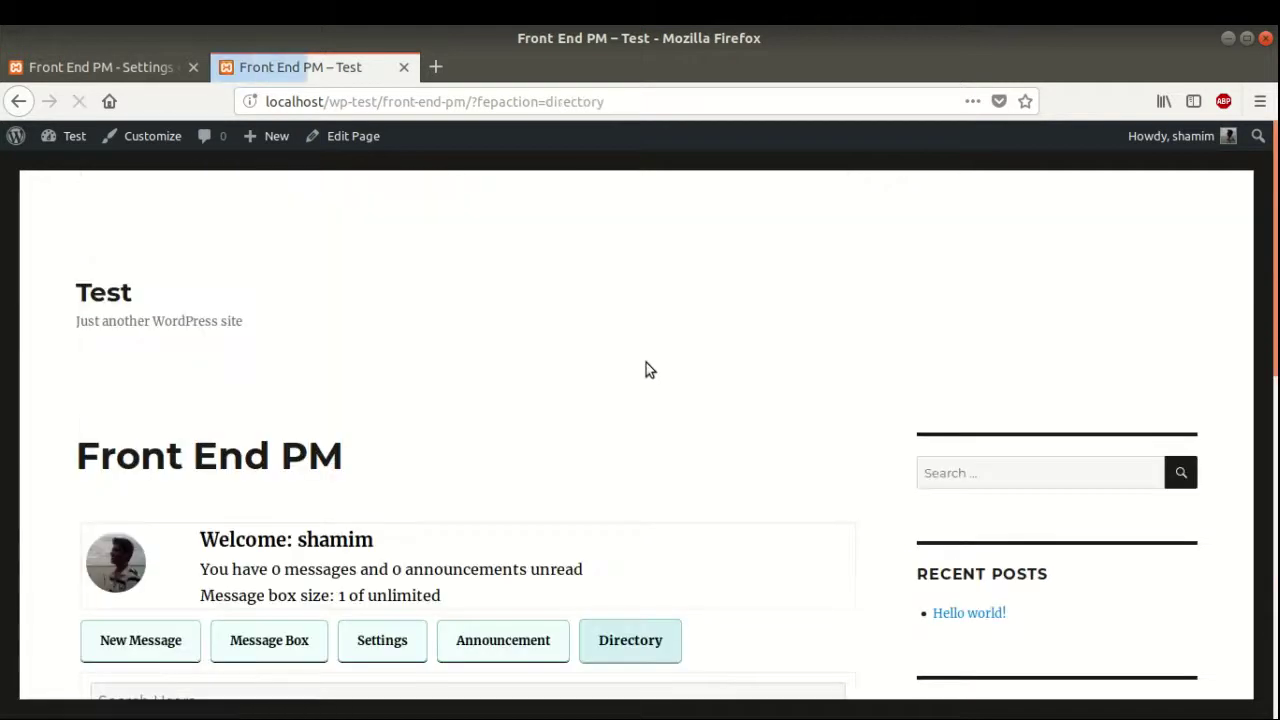
scroll(646, 370, down, 3)
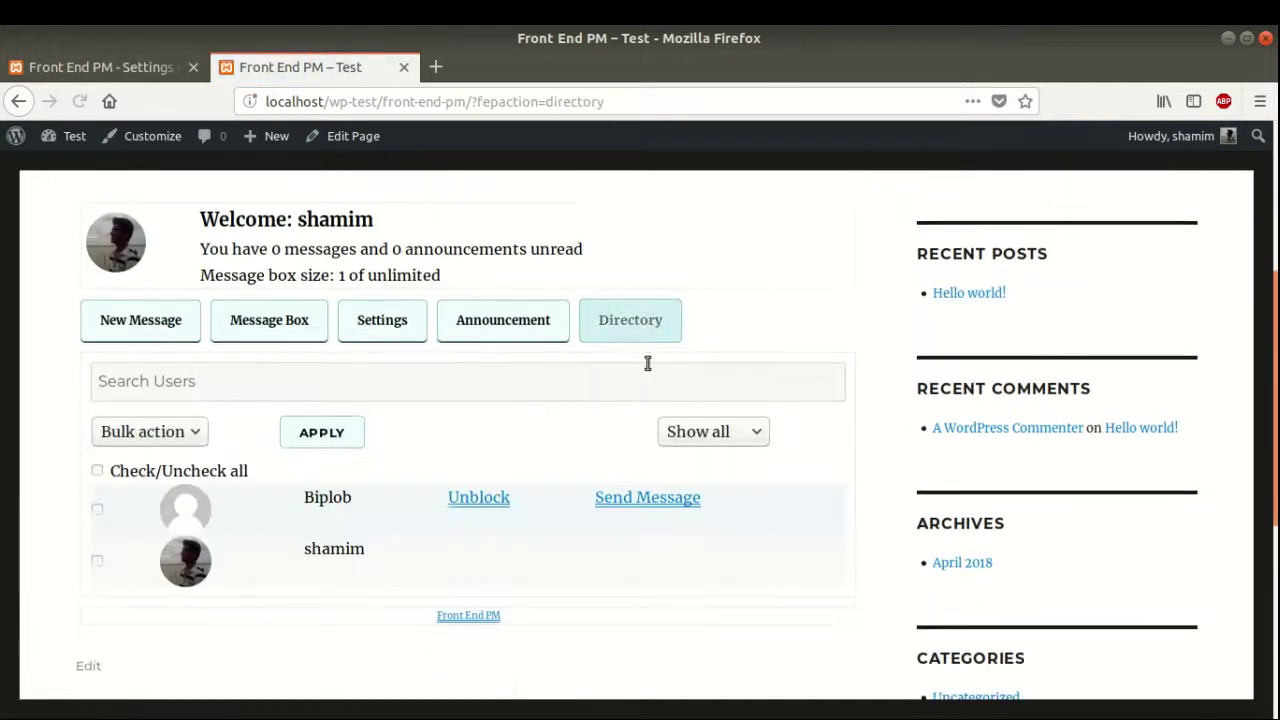
click(480, 498)
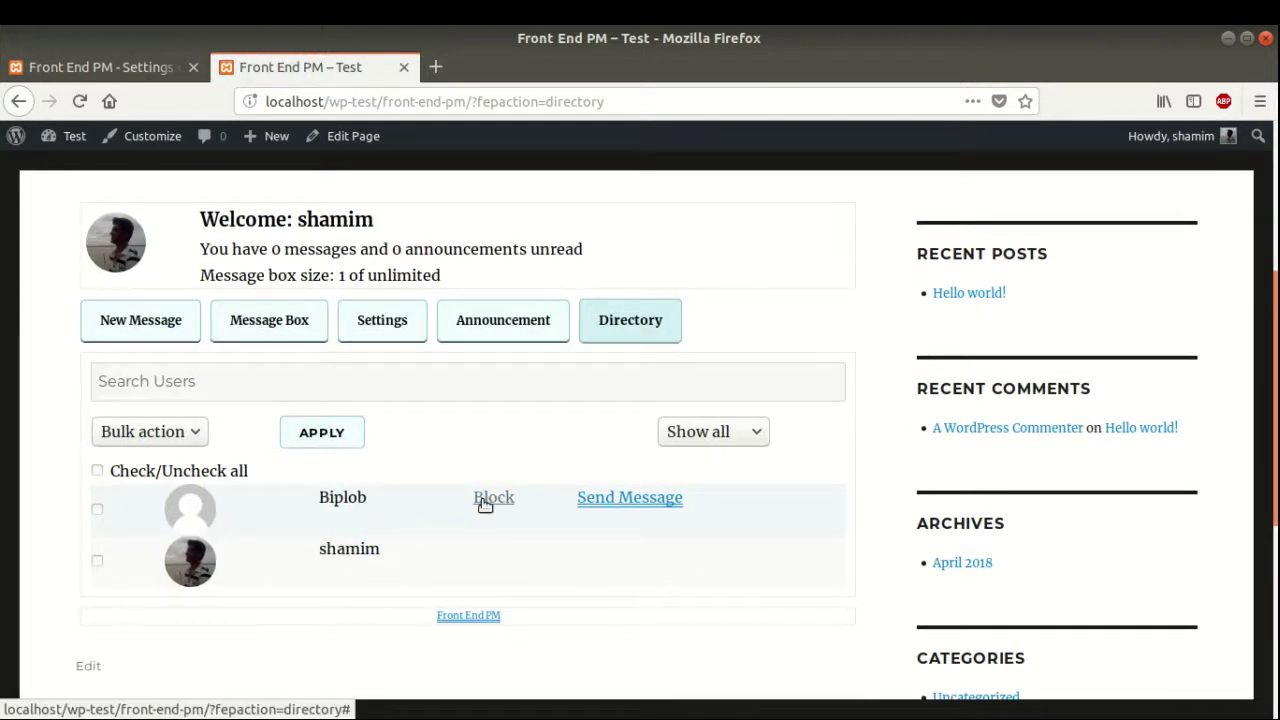
click(383, 329)
scroll(277, 530, down, 4)
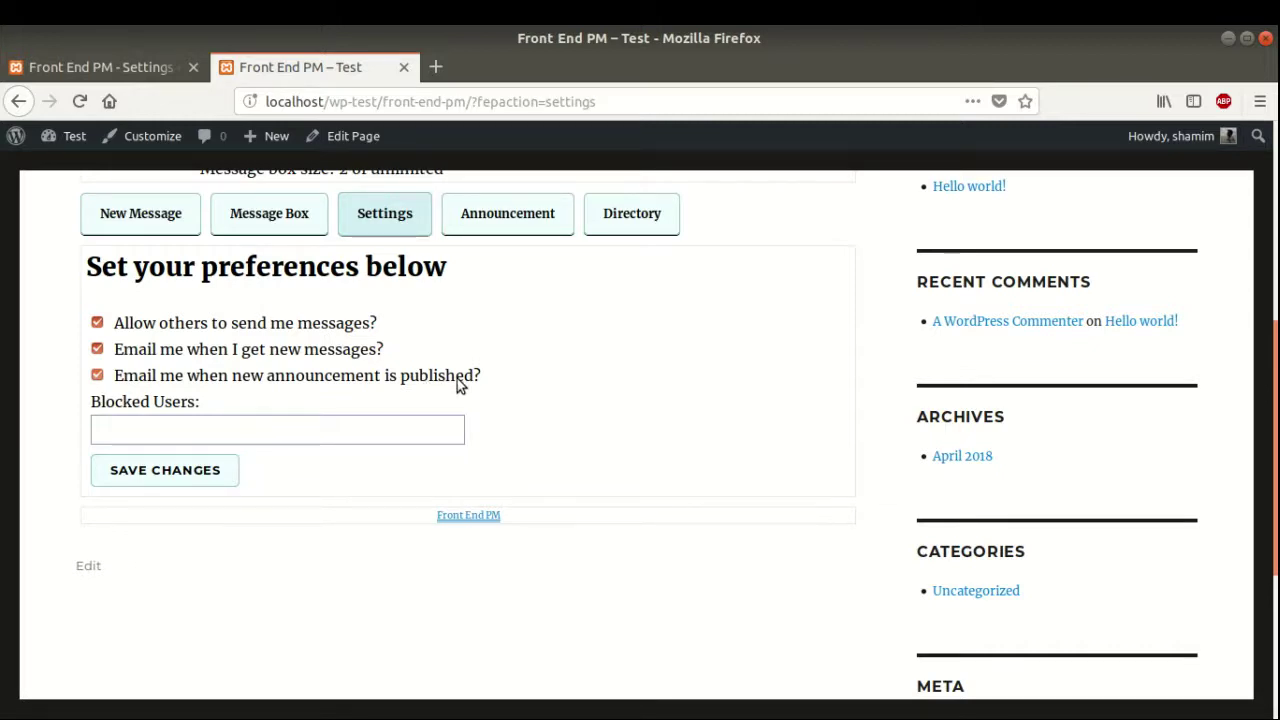
Disable "Can user block other users?" in the plugin's Security settings in the WordPress admin and save the changes.
key(ctrl+Tab)
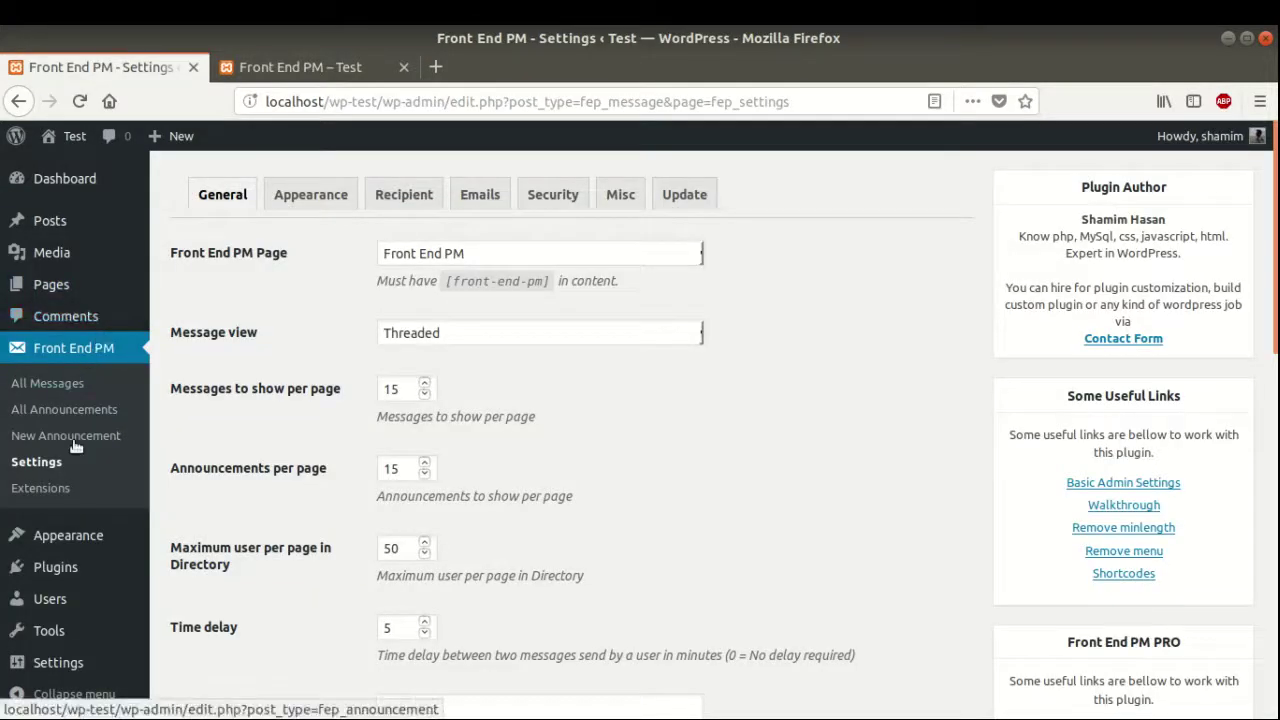
click(553, 194)
scroll(598, 367, down, 4)
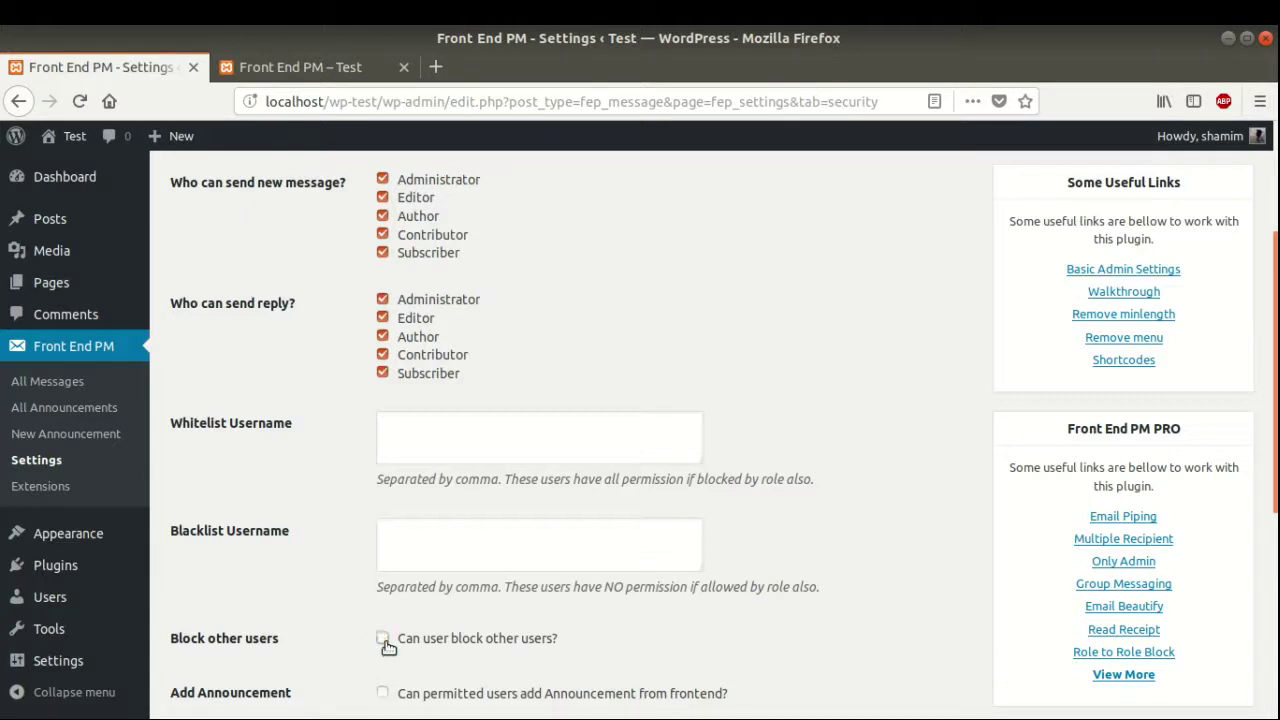
scroll(386, 645, down, 5)
click(218, 604)
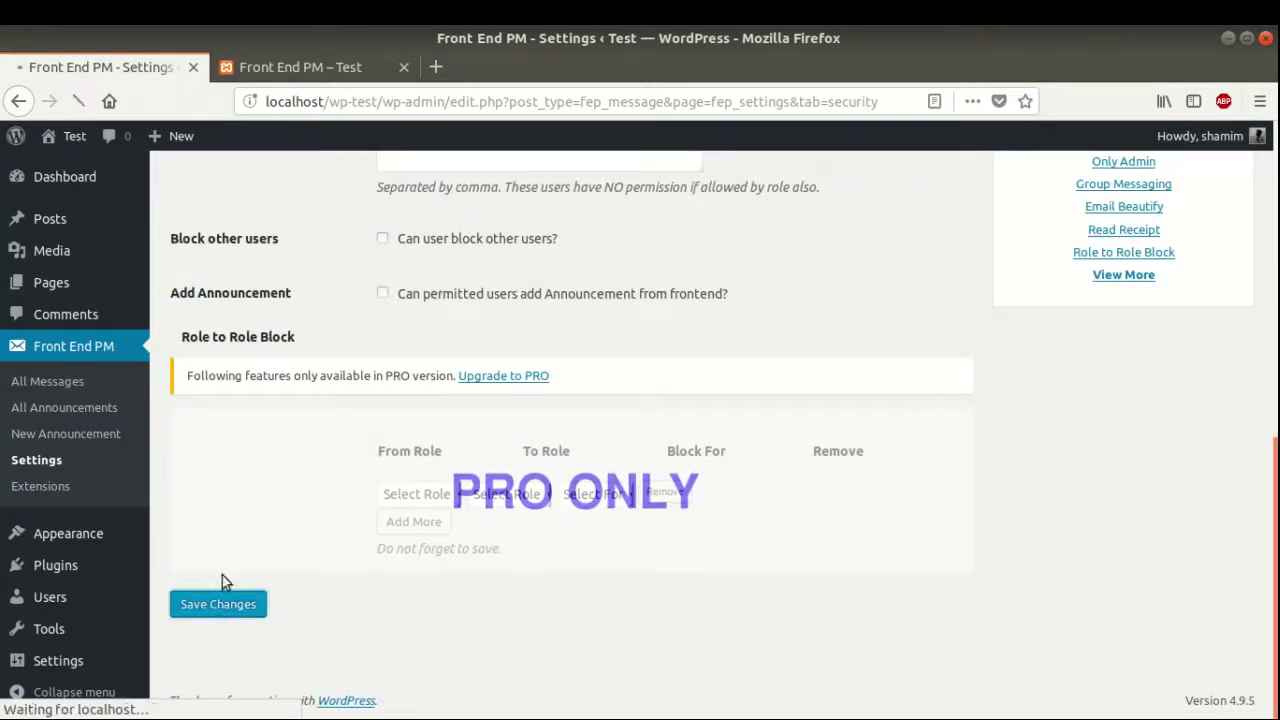
Check the front-end messaging preferences and the user directory for any remaining blocking options.
click(300, 67)
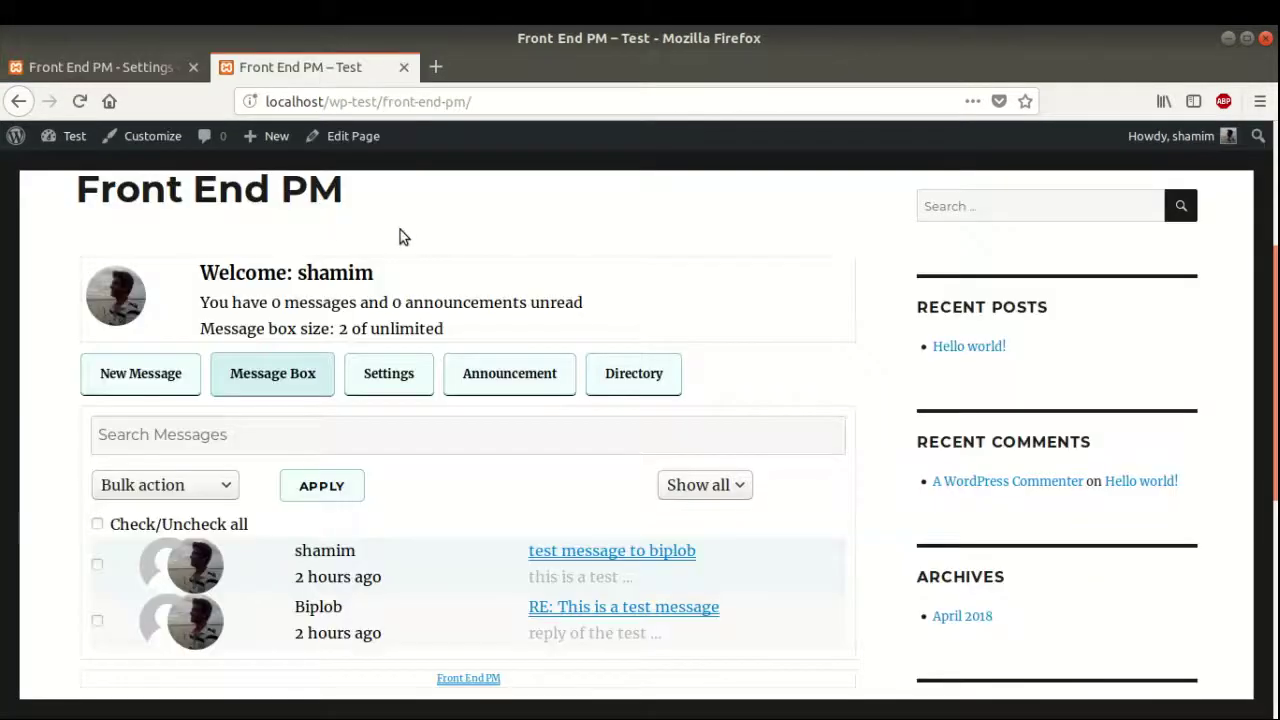
click(409, 392)
scroll(428, 455, down, 4)
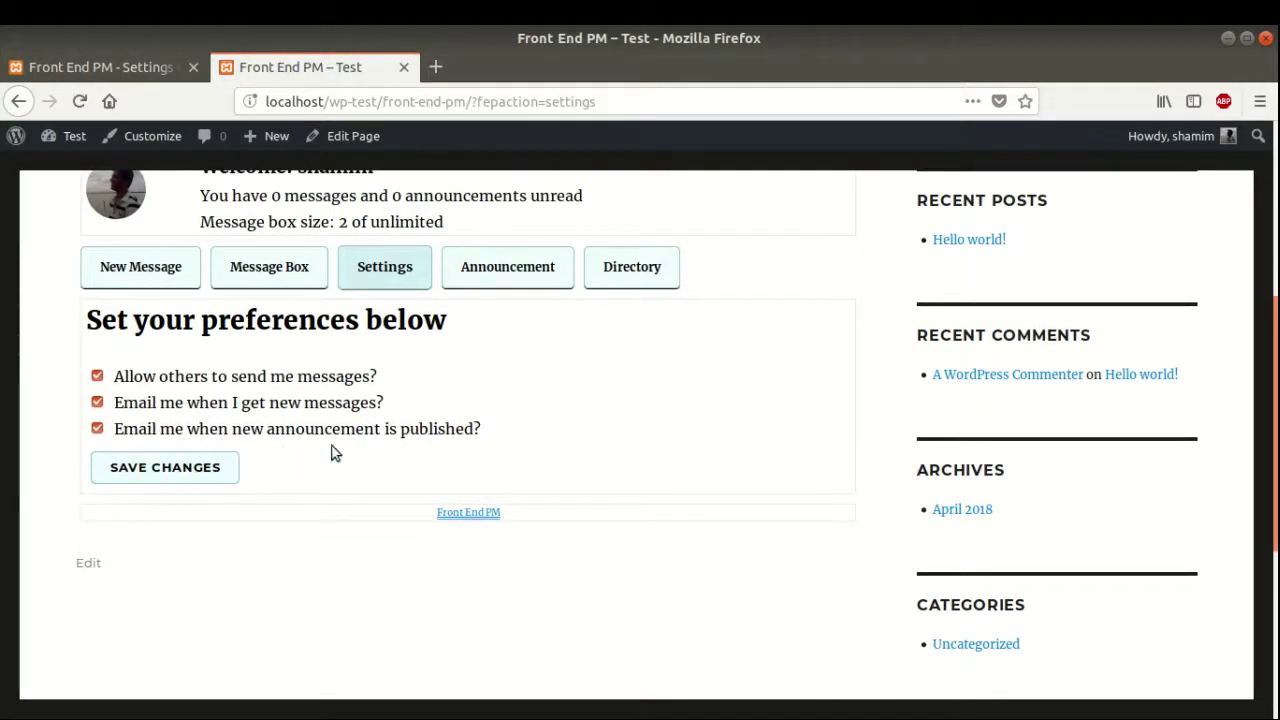
click(644, 278)
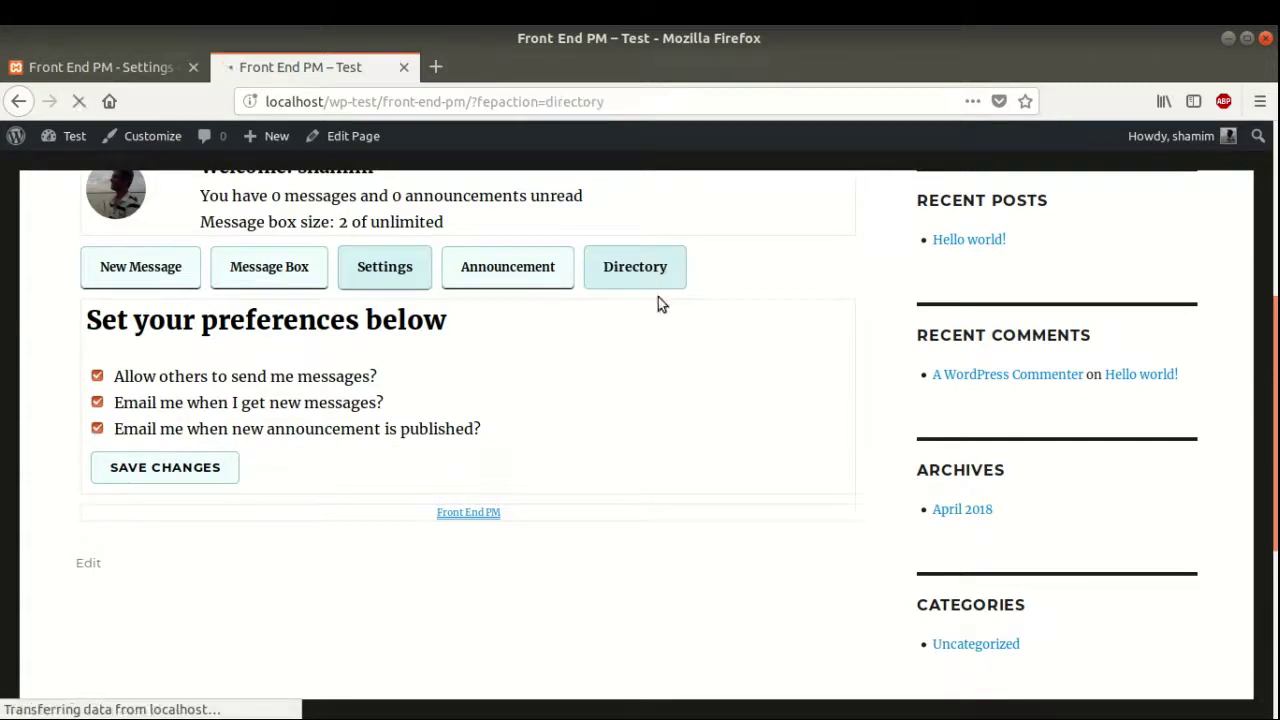
scroll(634, 449, down, 4)
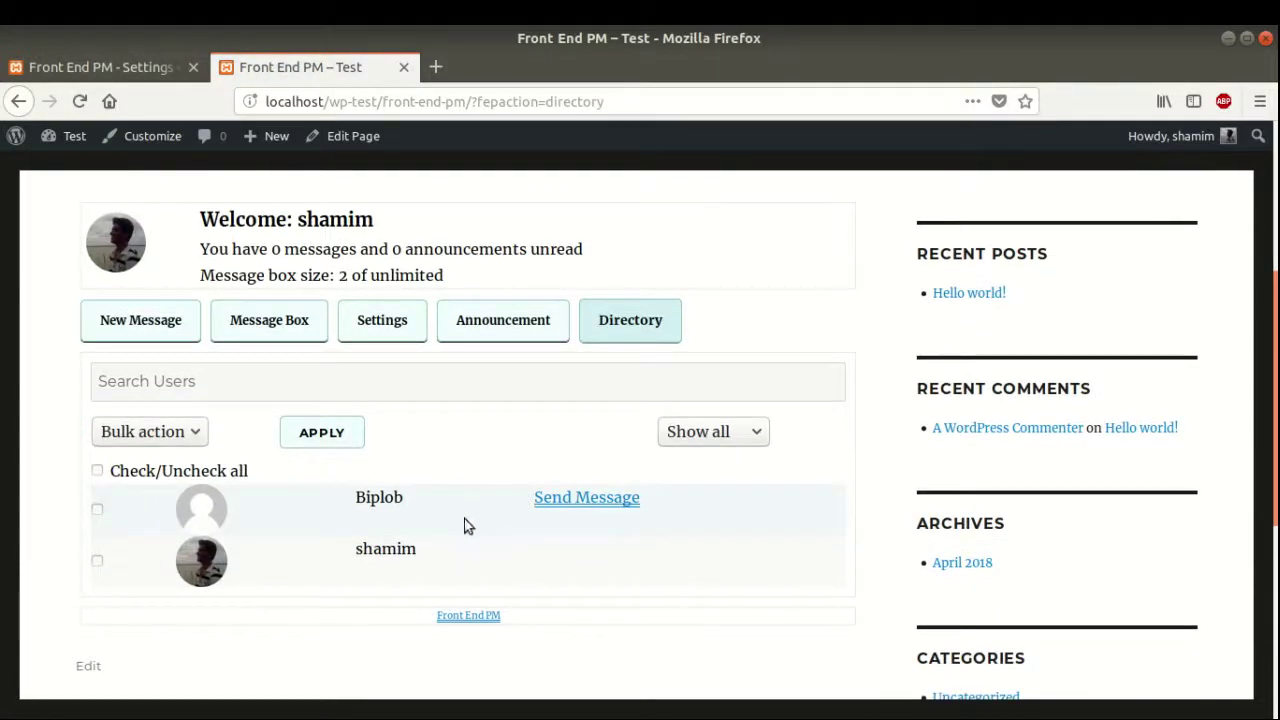
Open the newest test conversation from the message box and check its participants line for a block option.
click(277, 318)
scroll(470, 450, down, 4)
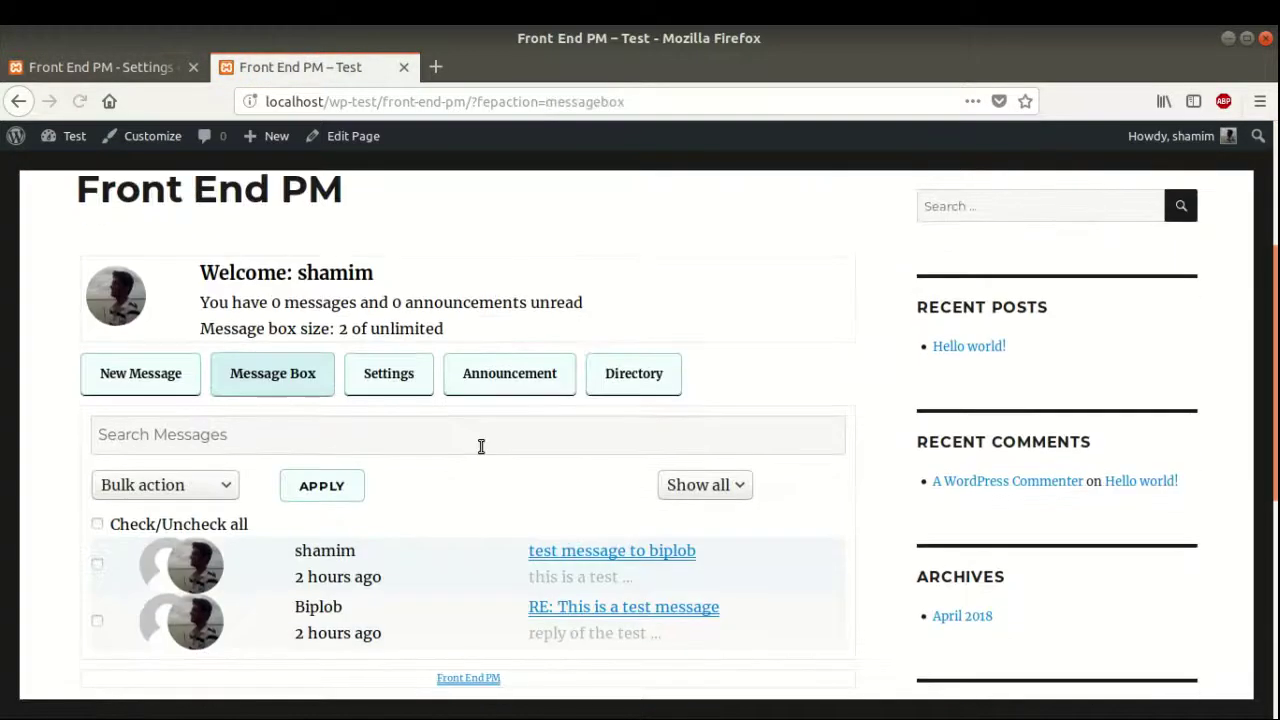
click(563, 551)
scroll(563, 557, down, 4)
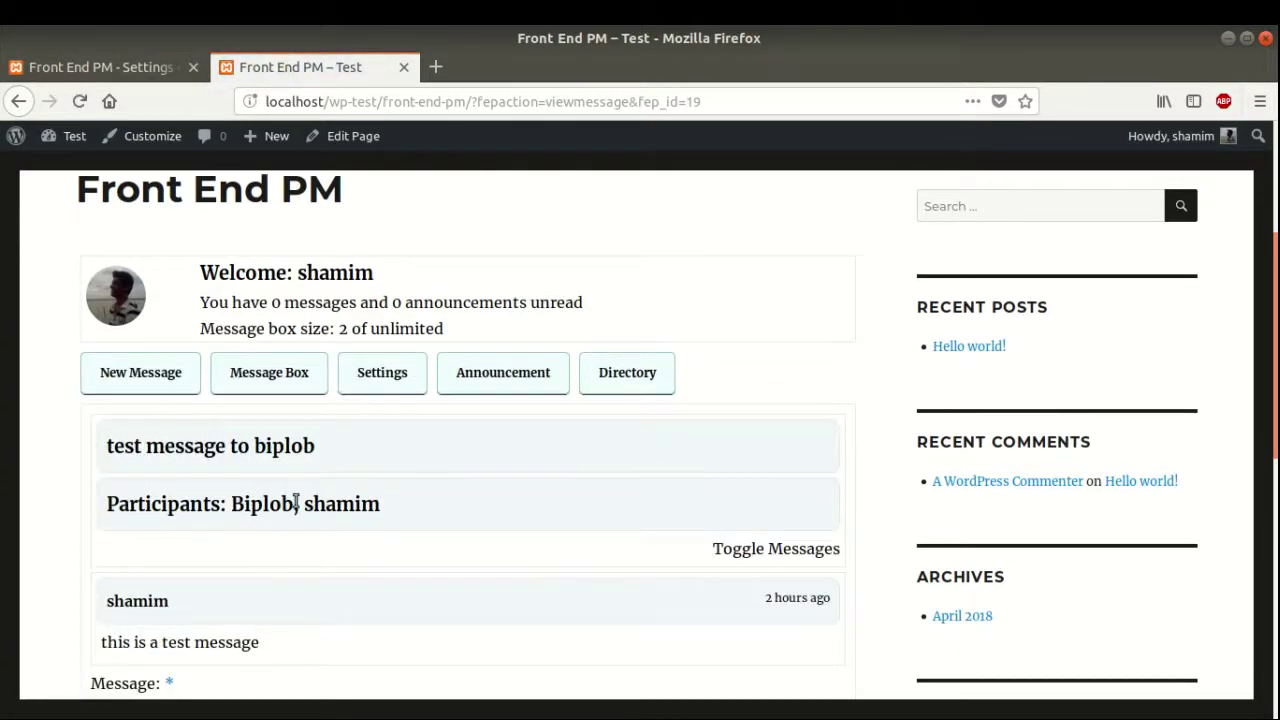
Enable "Can user block other users?" in the plugin's Security settings and save the changes.
click(150, 70)
scroll(526, 520, down, 5)
scroll(418, 604, down, 2)
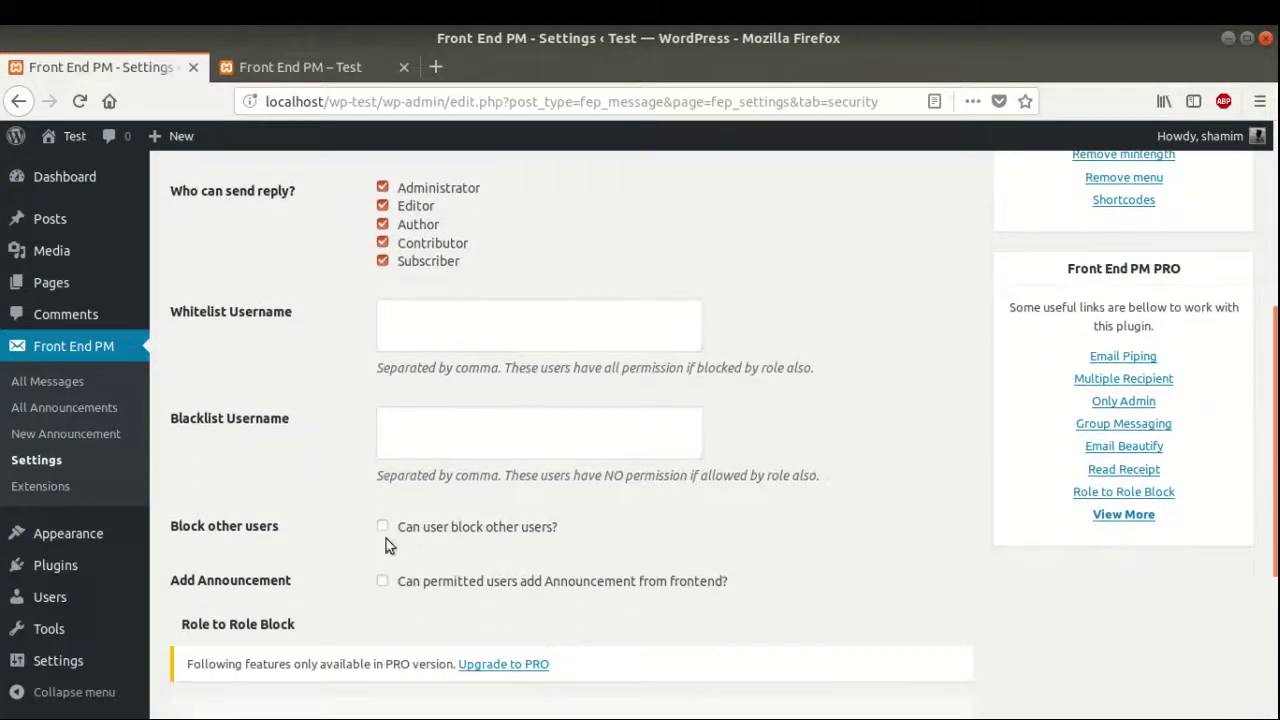
click(382, 528)
scroll(322, 543, down, 5)
click(254, 616)
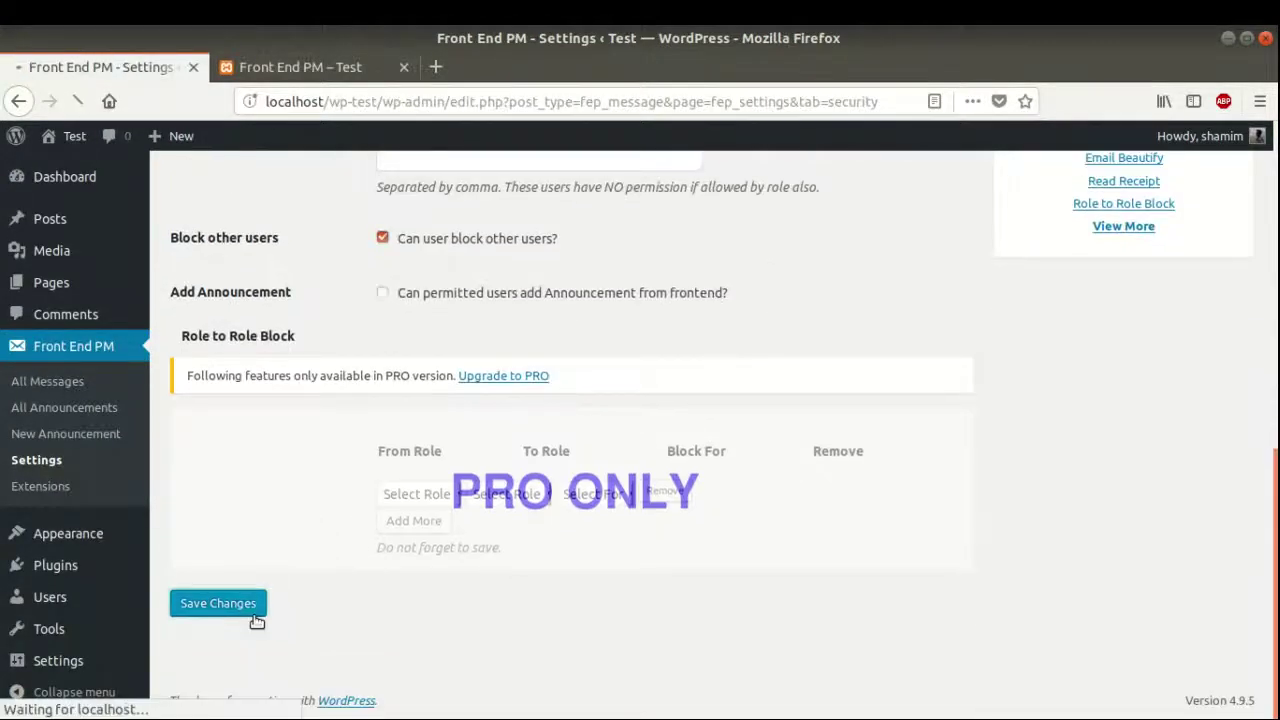
Reload the open front-end conversation and check its participants line for the Block option.
click(328, 68)
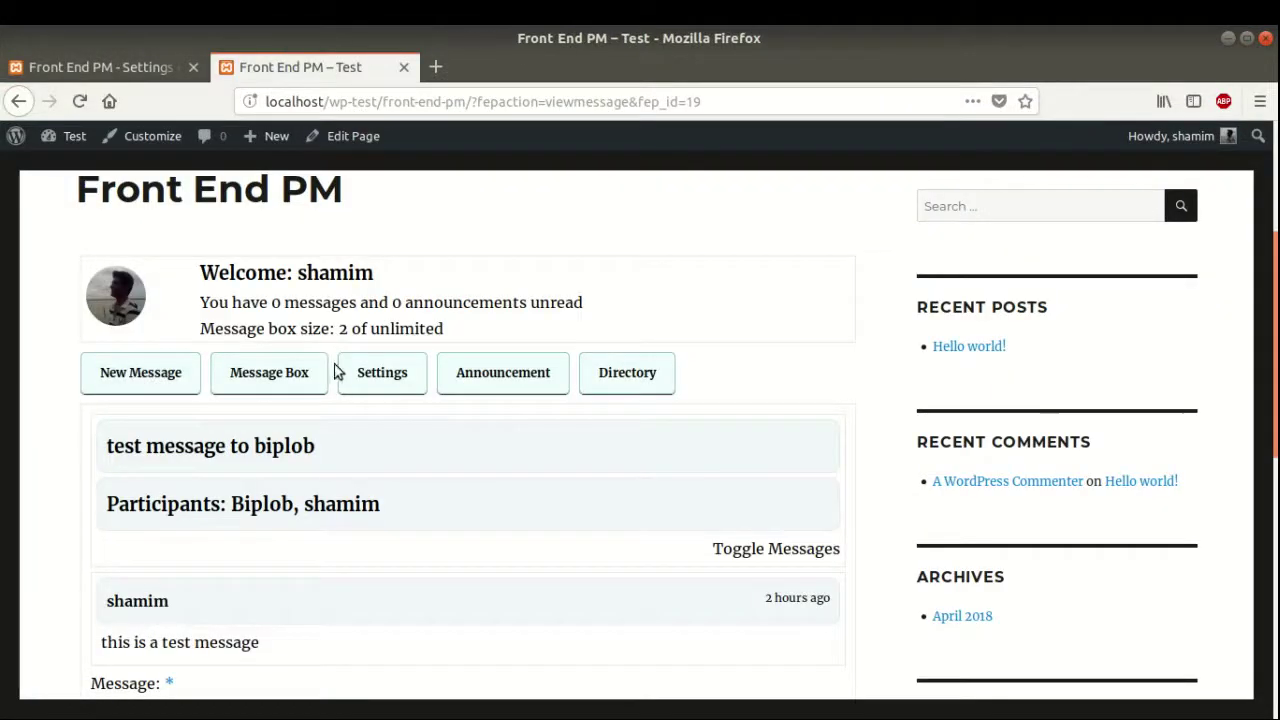
right_click(515, 242)
click(638, 254)
scroll(365, 335, down, 4)
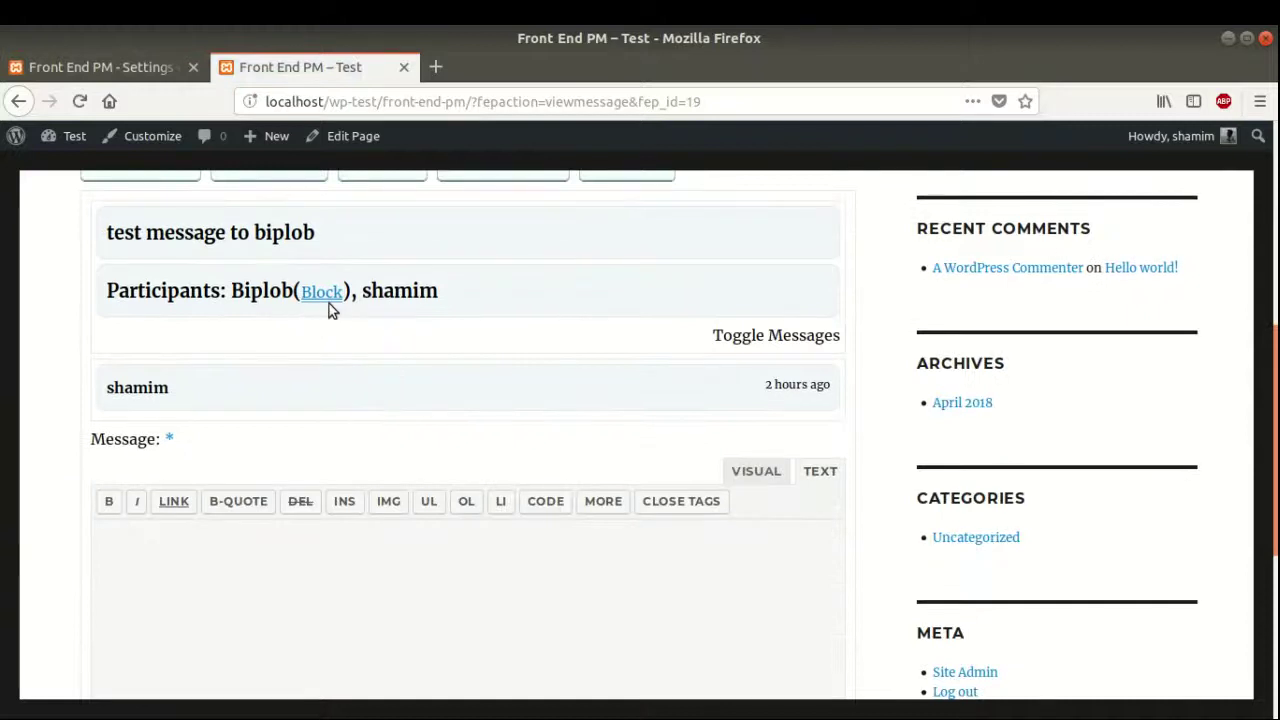
Open the front-end user directory and check the other user's entry for a Block option.
scroll(477, 351, up, 2)
click(610, 370)
scroll(560, 343, down, 3)
scroll(560, 345, down, 4)
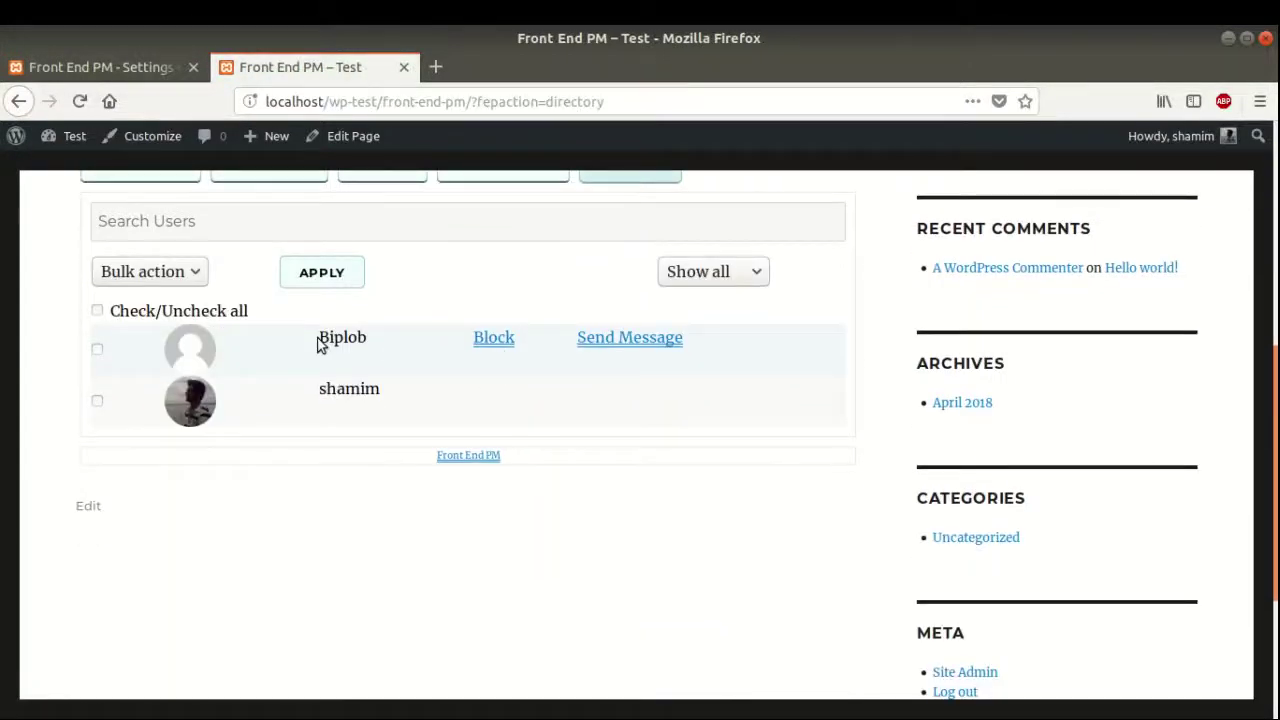
Start a message to the other user from their directory entry and enter a subject reading "test message to" plus the recipient's name.
click(620, 340)
scroll(617, 348, down, 6)
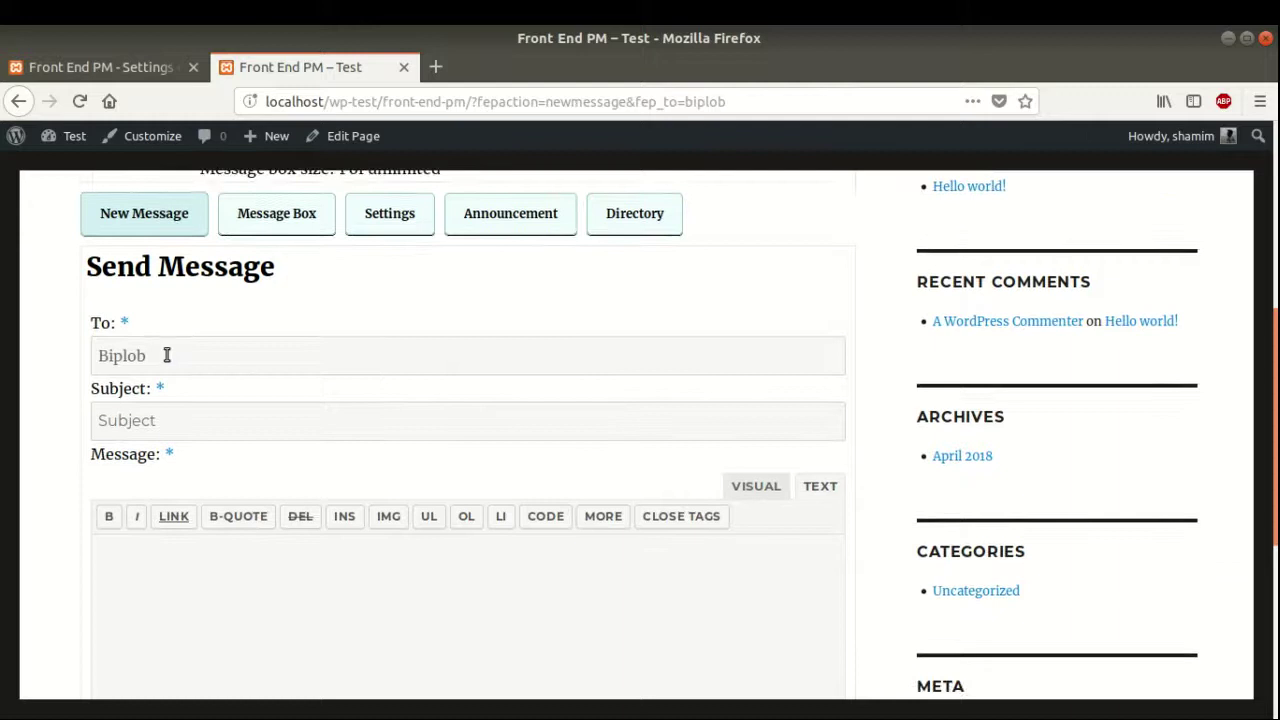
click(182, 421)
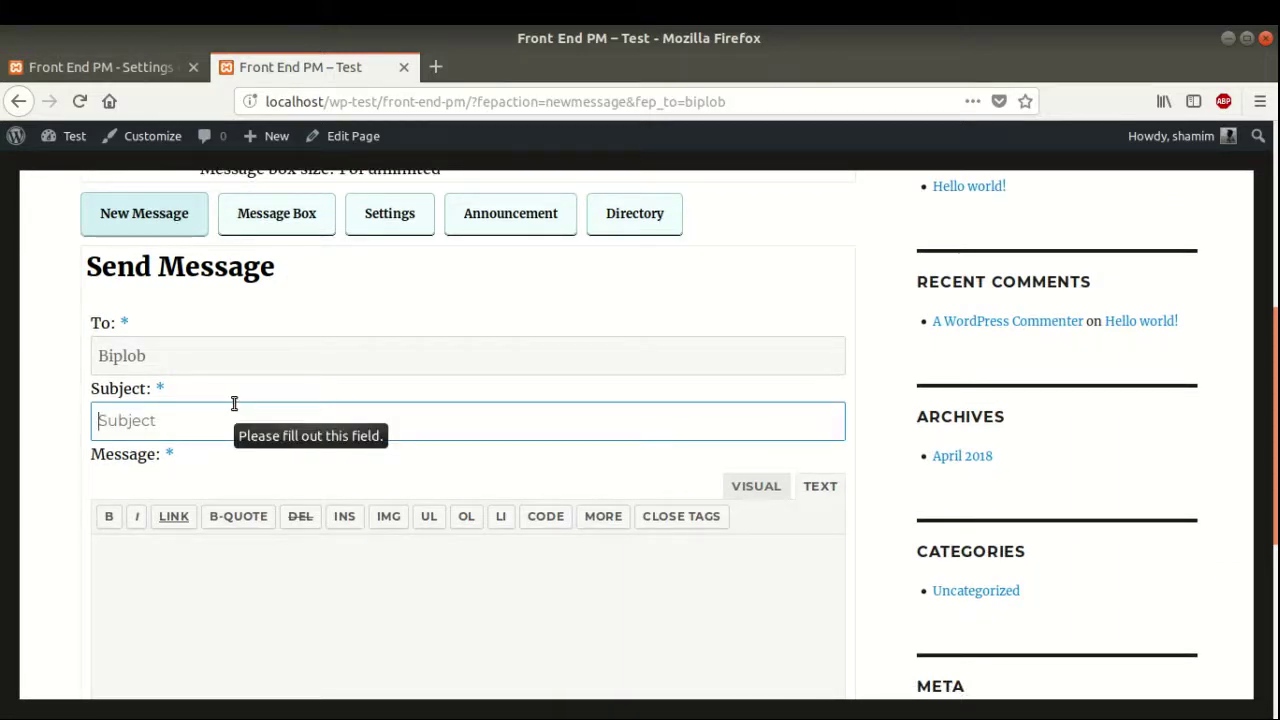
text(test message to biplob)
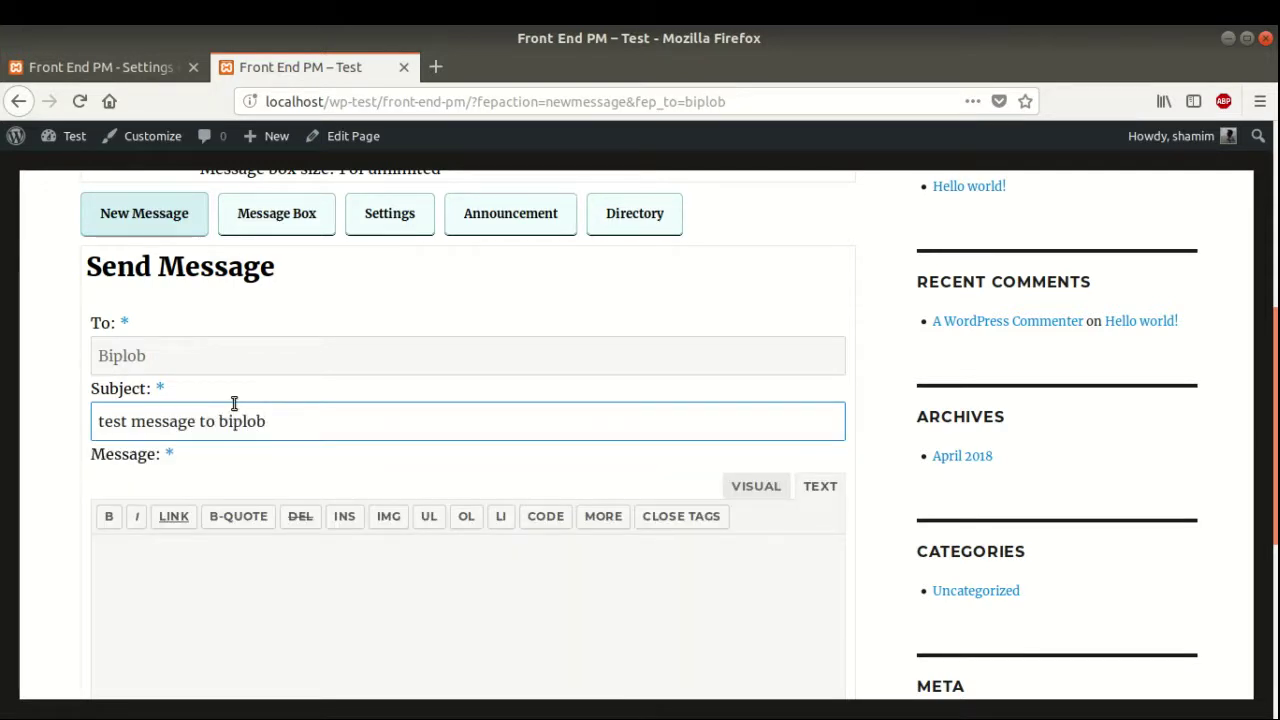
scroll(240, 430, down, 2)
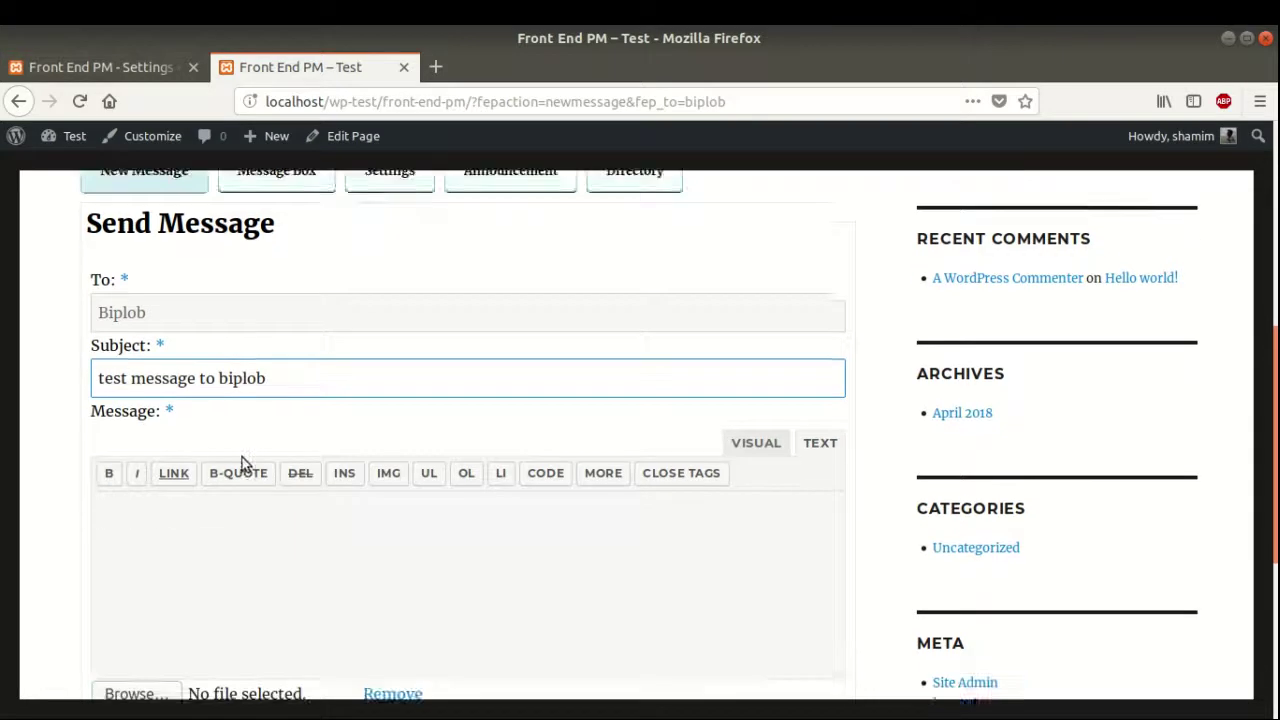
Write "this is a test message" as the message body and send the message.
click(325, 480)
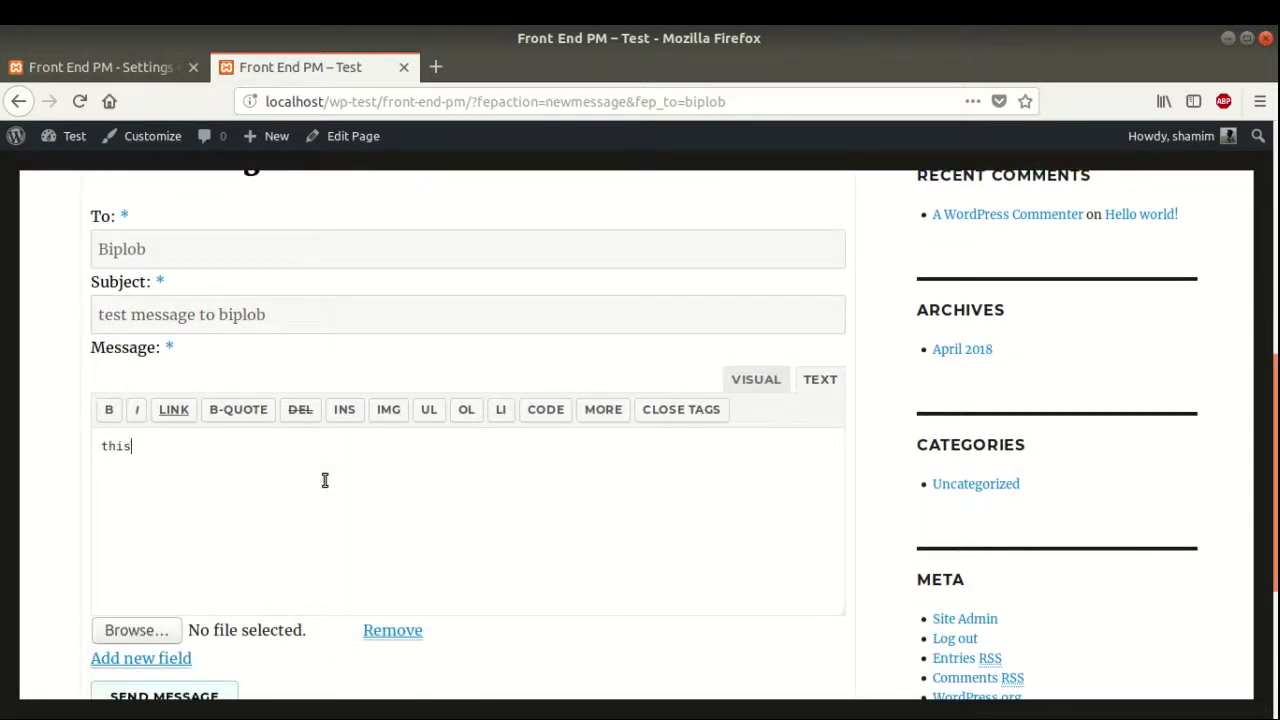
text(this is a test)
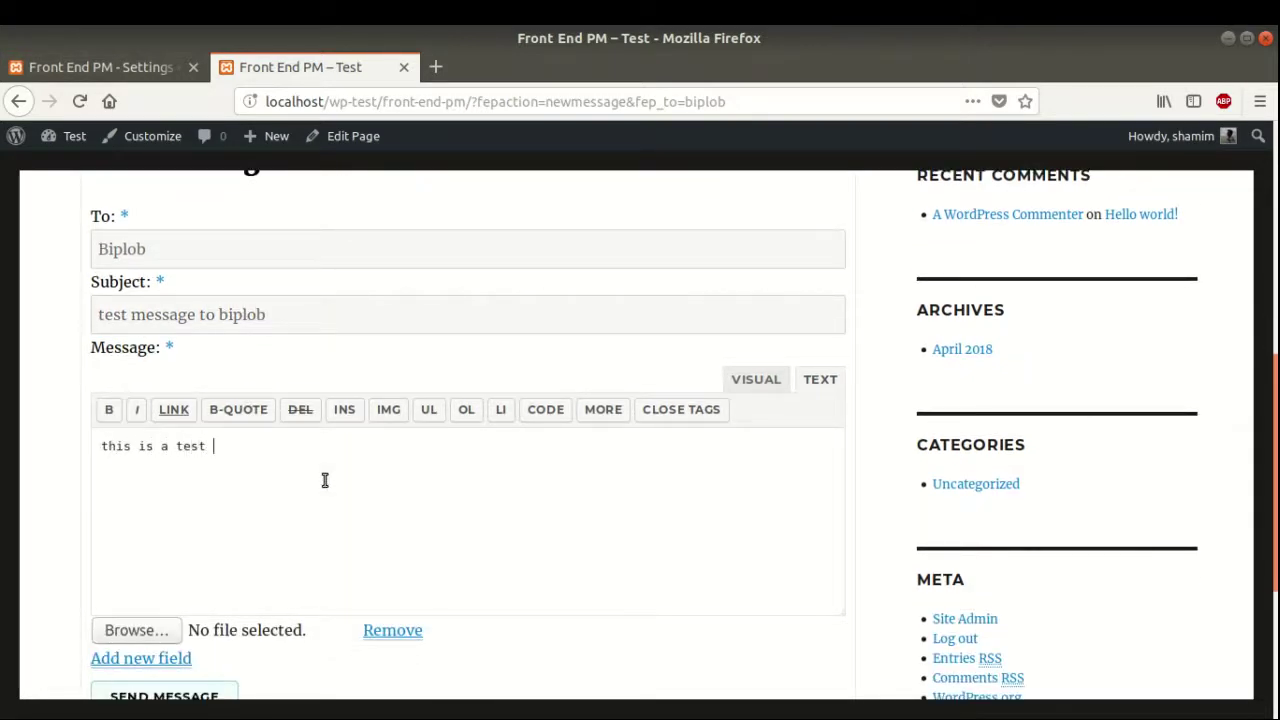
text( message)
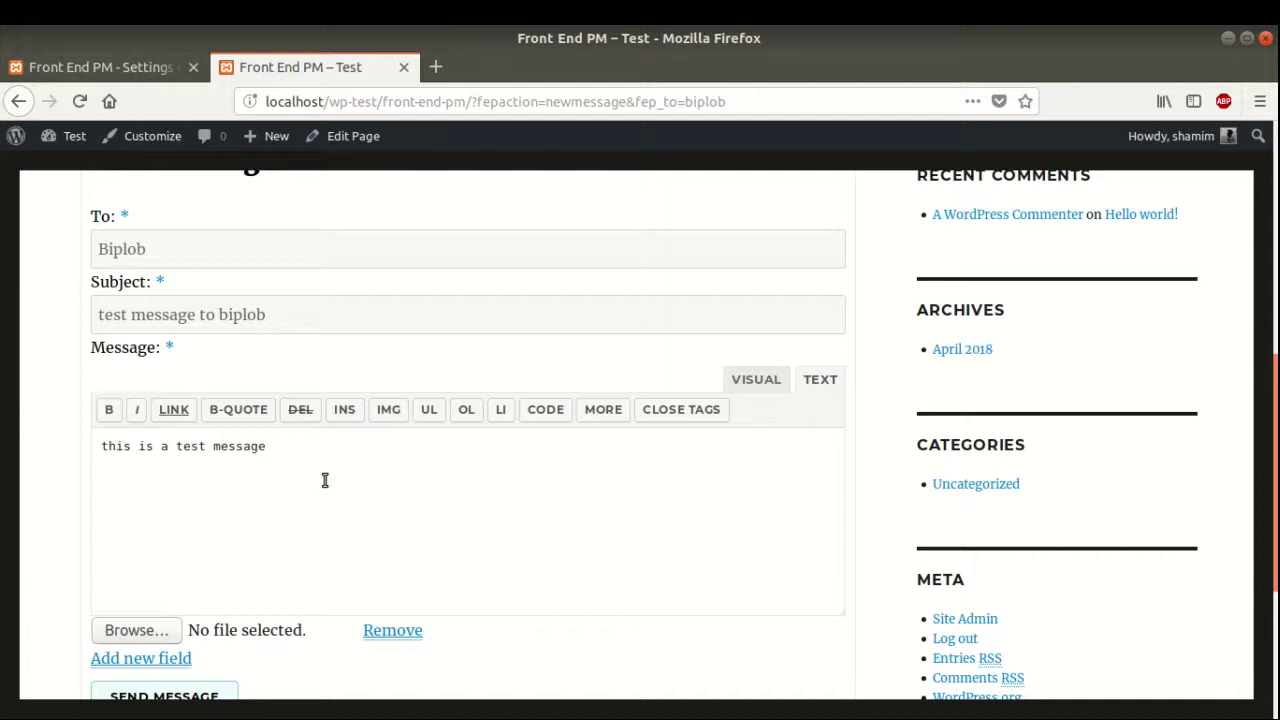
scroll(325, 480, down, 4)
click(190, 484)
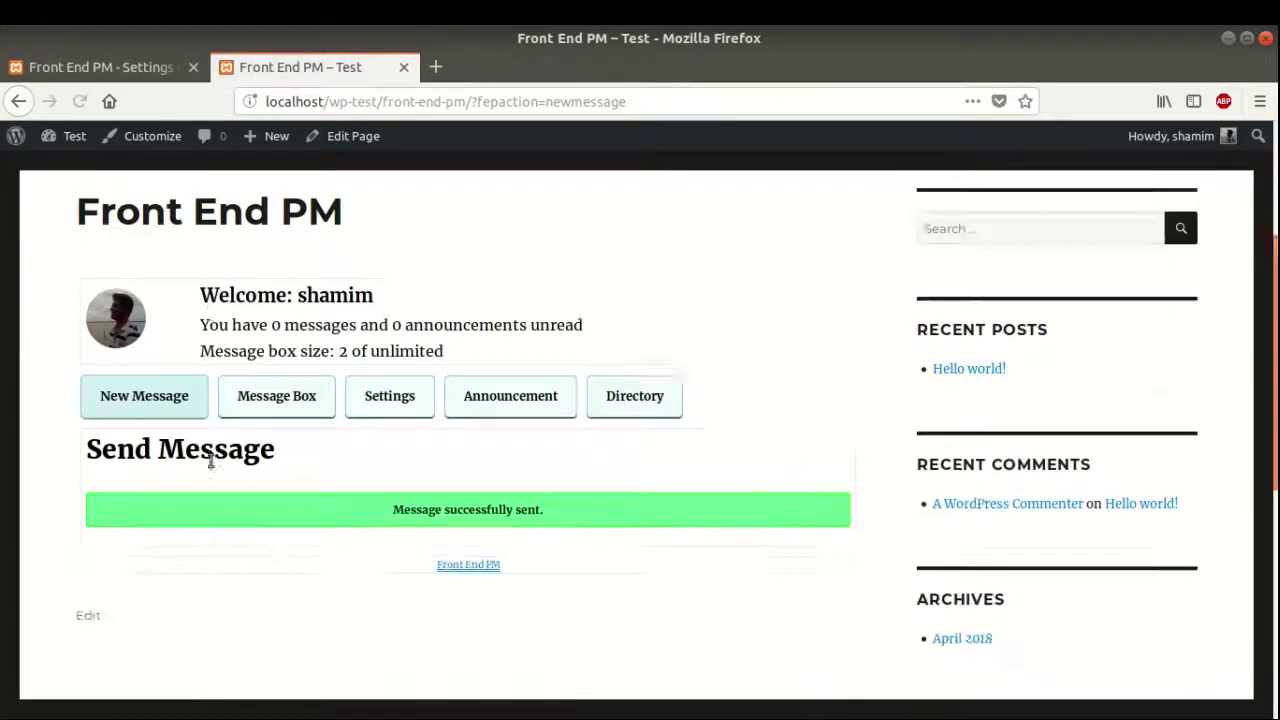
scroll(211, 461, down, 2)
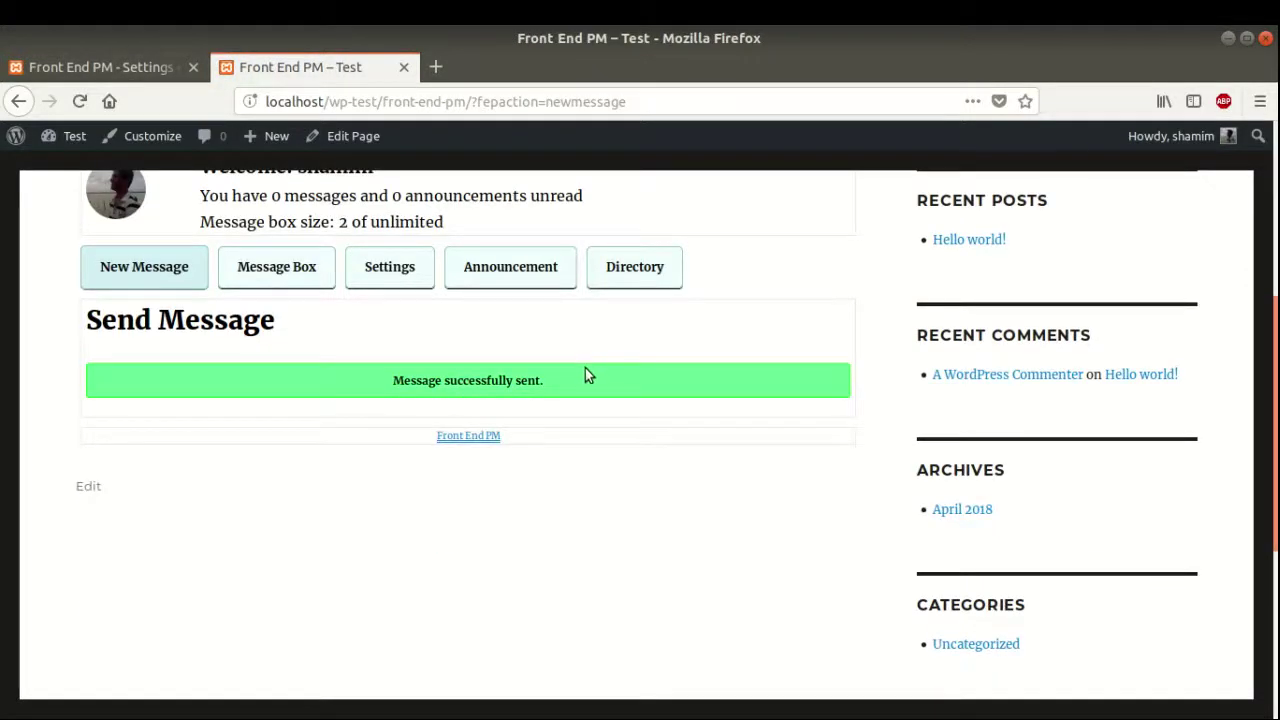
scroll(585, 375, up, 4)
scroll(585, 375, up, 3)
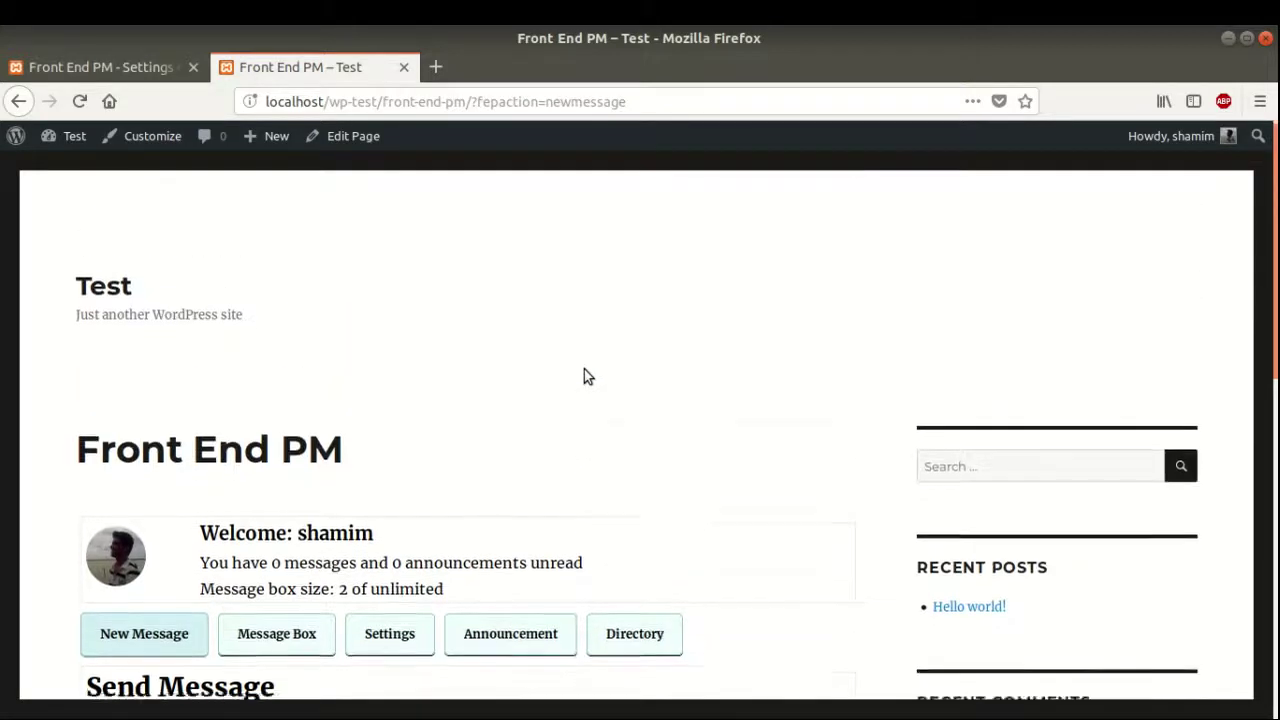
scroll(586, 375, down, 2)
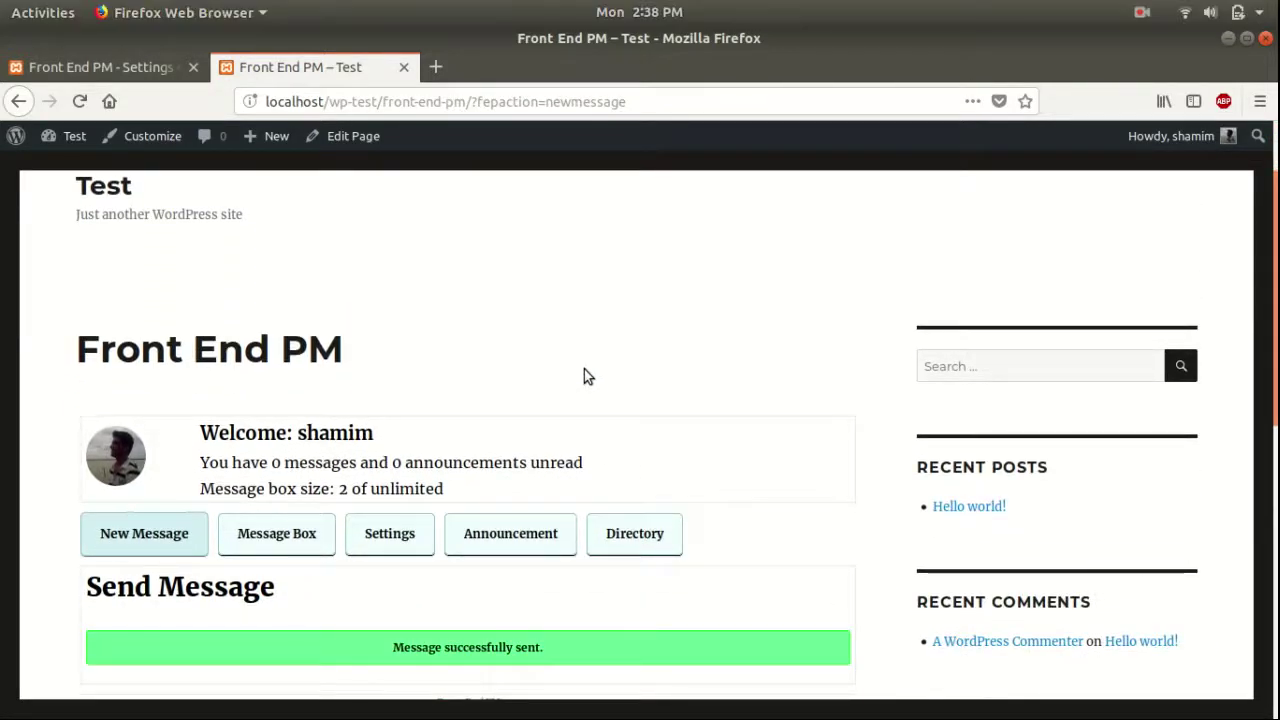